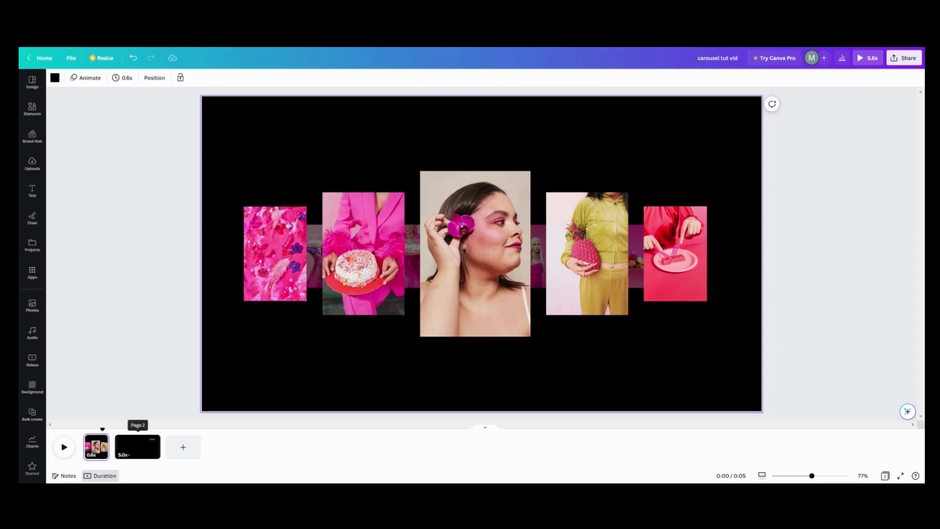
On the empty second page, add the orchid woman photo centrally, the pink-suit cake photo to its right and the pineapple photo to its left.
left_click(124, 446)
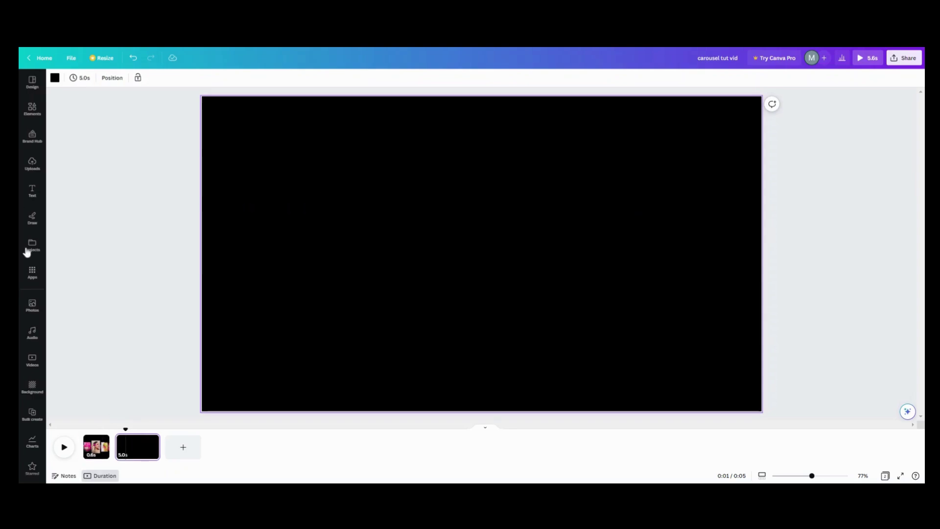
left_click(33, 306)
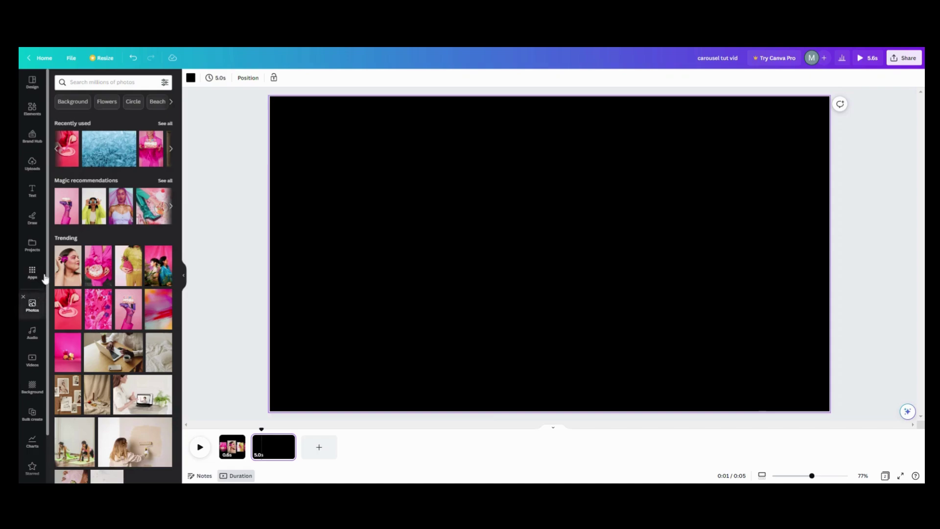
left_click(72, 272)
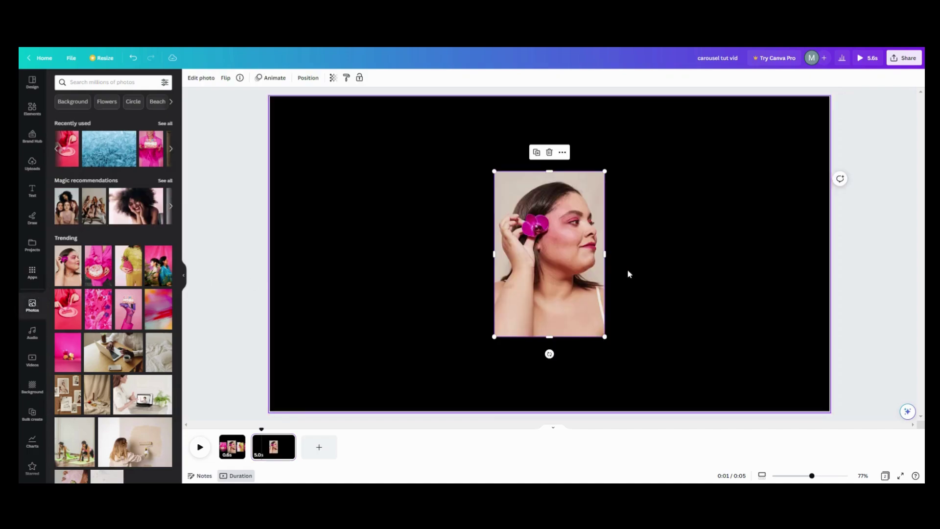
left_click(107, 275)
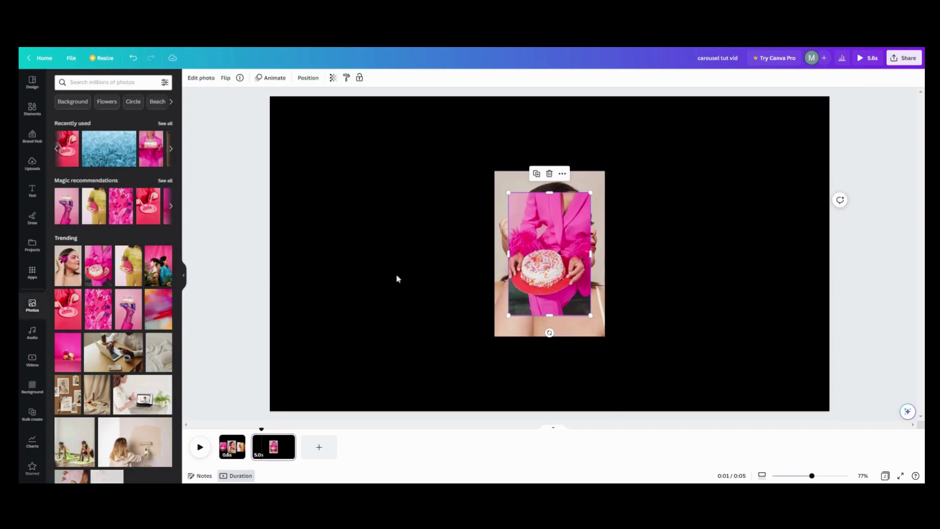
left_click_drag(544, 263, 658, 257)
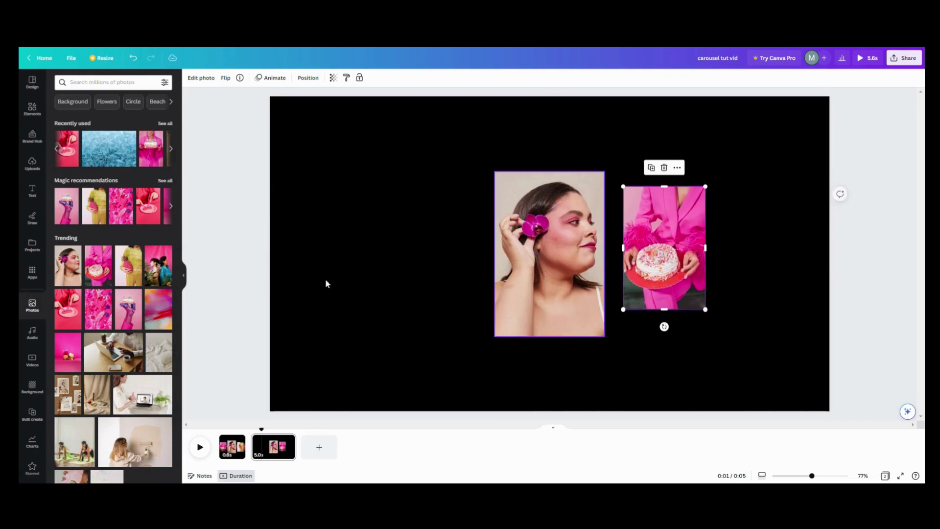
left_click(135, 278)
left_click_drag(514, 280, 430, 267)
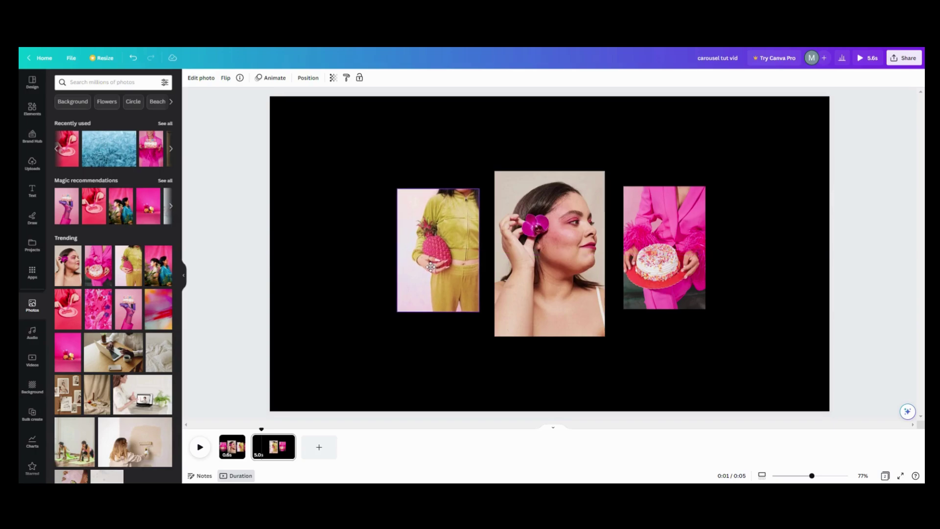
Add the photo of two women among flowers, shrink it below the pineapple photo's size and place it left of that photo.
left_click(158, 265)
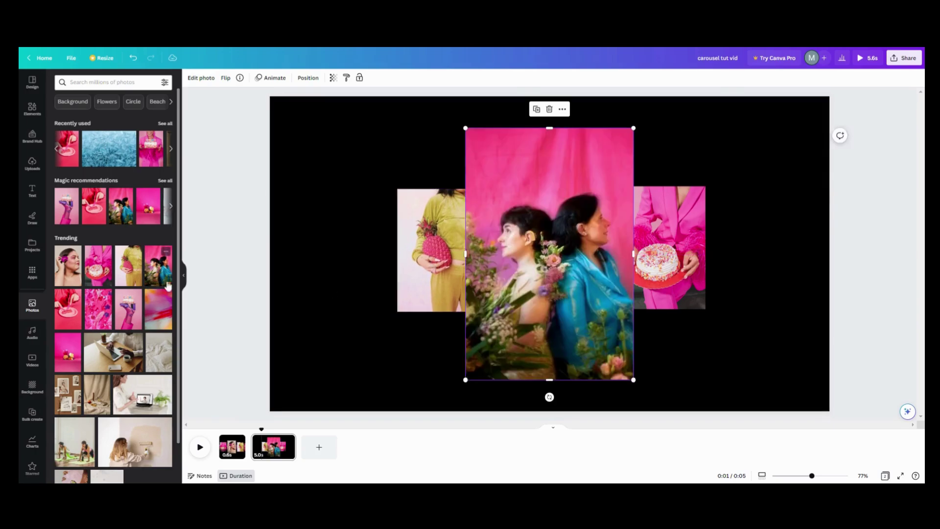
left_click_drag(503, 229, 350, 236)
left_click_drag(314, 133, 387, 264)
left_click_drag(412, 298, 312, 230)
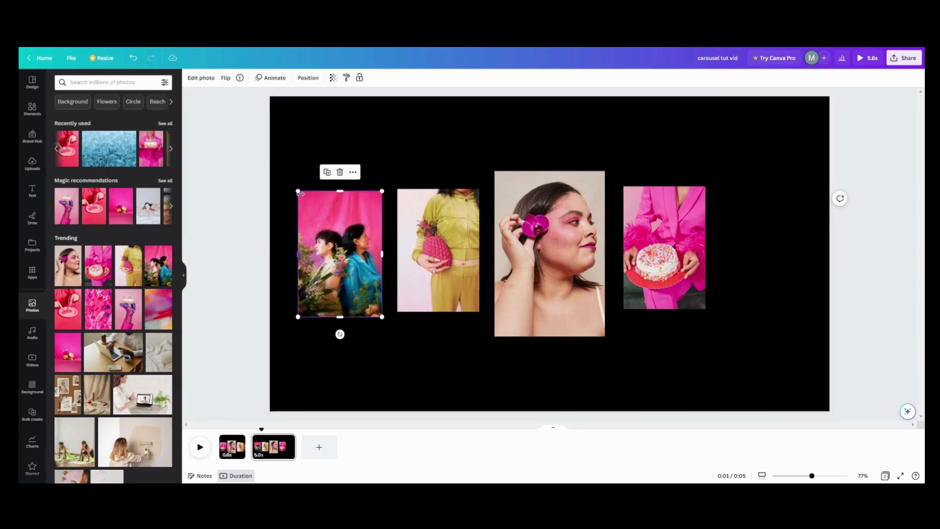
left_click_drag(294, 190, 312, 212)
left_click_drag(335, 254, 331, 248)
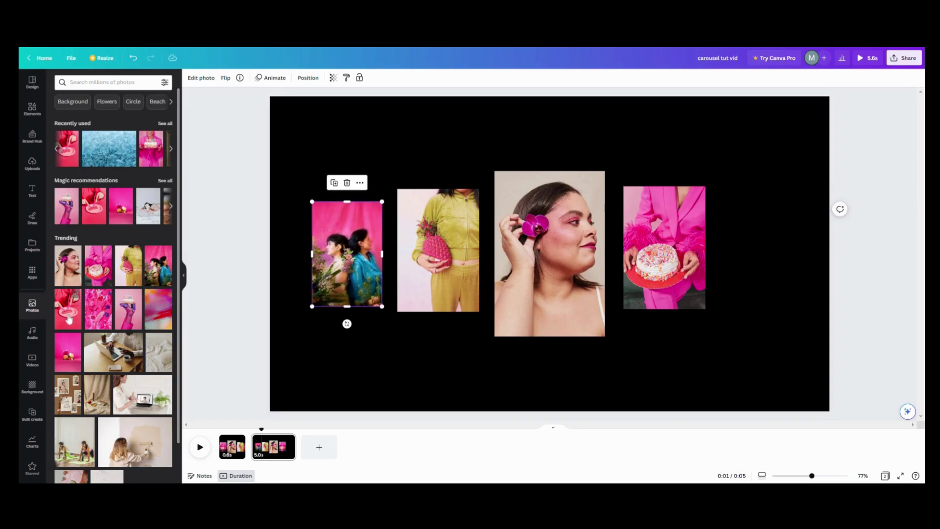
Add the red plate photo over the photo of the two women, and align the pineapple and cake photos vertically with the central photo.
left_click(74, 293)
left_click_drag(558, 247, 351, 239)
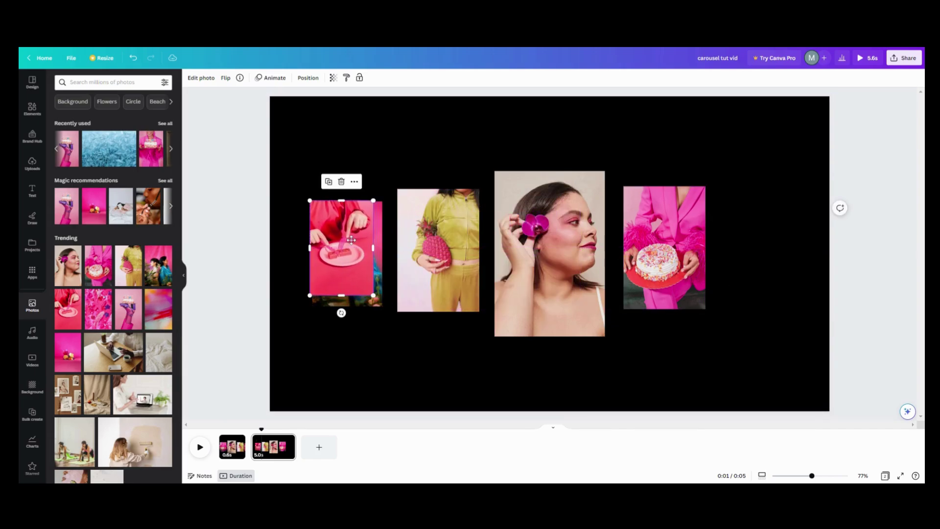
left_click_drag(465, 237, 472, 239)
mouse_move(661, 235)
left_mouse_down()
mouse_move(442, 238)
mouse_move(659, 239)
left_mouse_up()
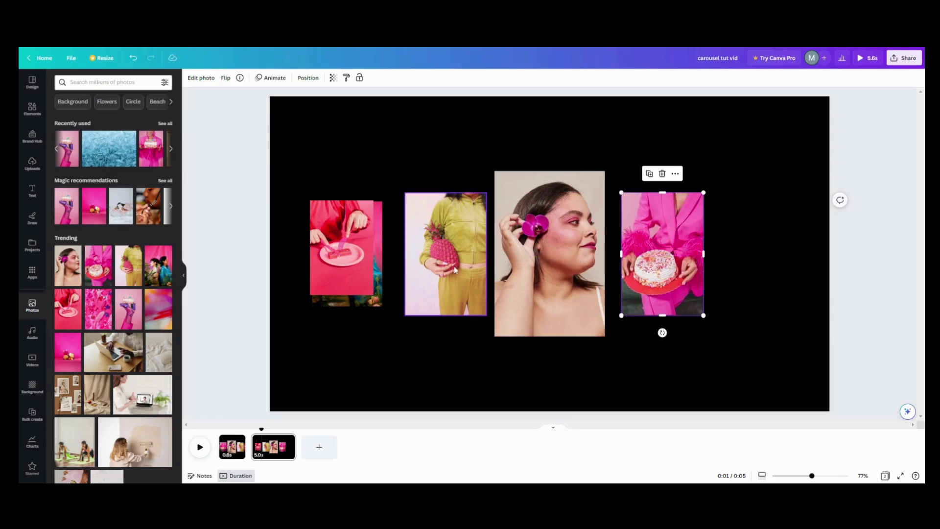
Match the sizes of the two-women and red plate photos, then place the plate photo at the right end of the row.
left_click(369, 293)
left_click(381, 304)
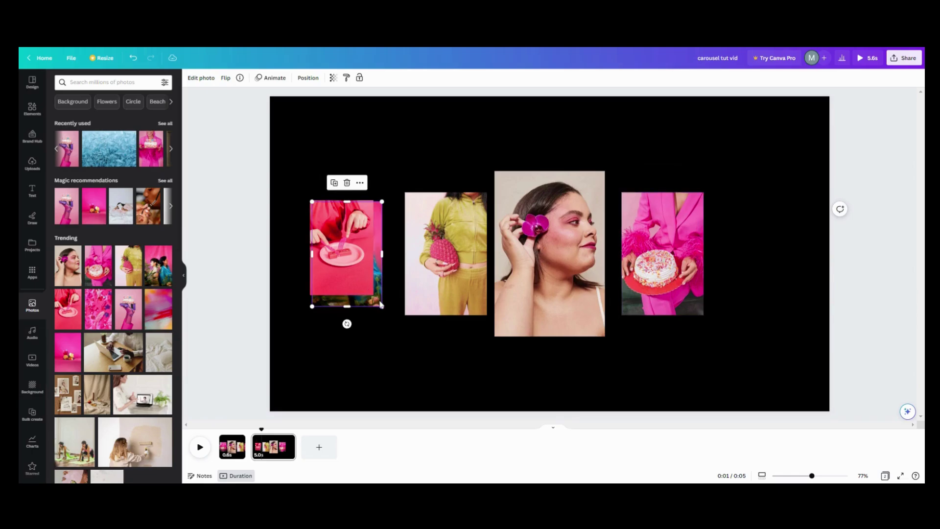
left_click_drag(369, 256, 363, 337)
left_click(360, 237)
left_click_drag(359, 238, 486, 327)
left_click_drag(354, 335, 369, 252)
left_click_drag(462, 339, 352, 256)
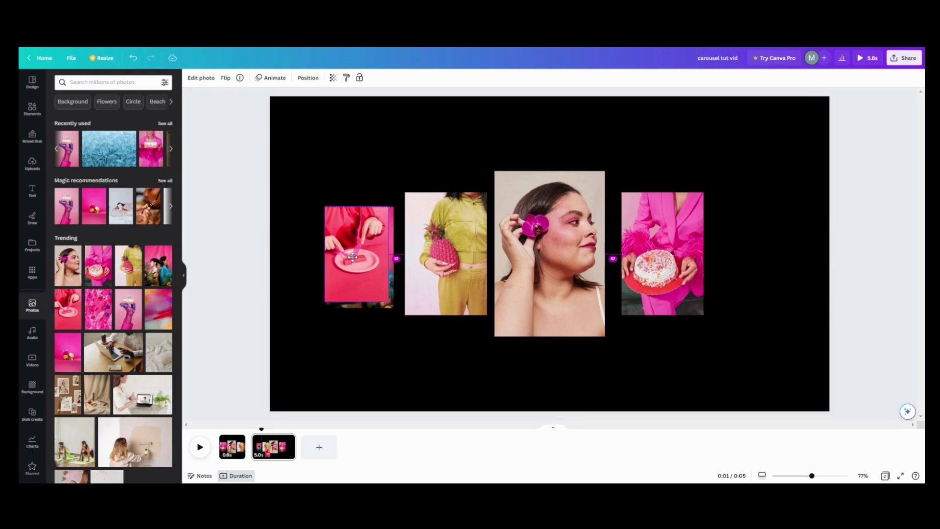
left_click_drag(388, 299, 393, 309)
left_click_drag(353, 277, 727, 261)
Tidy up the five photos so they are evenly spaced and aligned along their middles.
left_click_drag(303, 181, 792, 298)
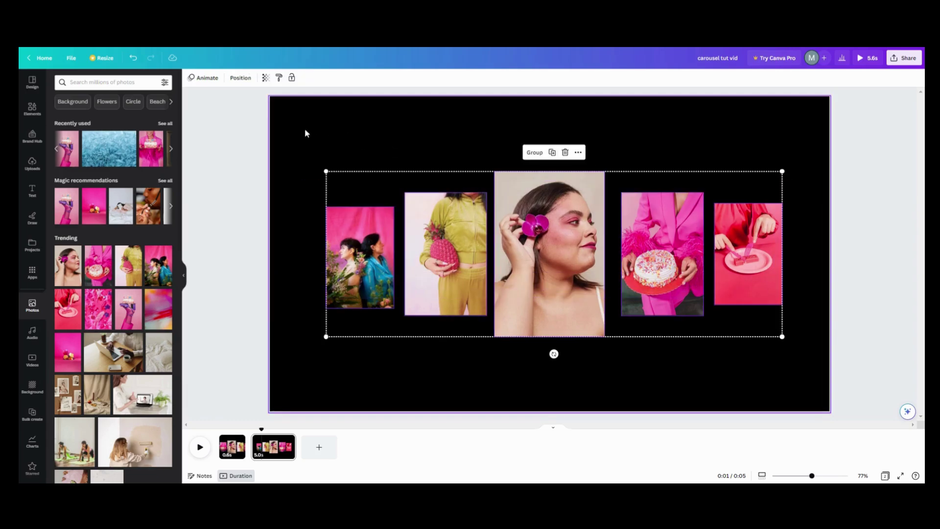
left_click(240, 79)
left_click(88, 228)
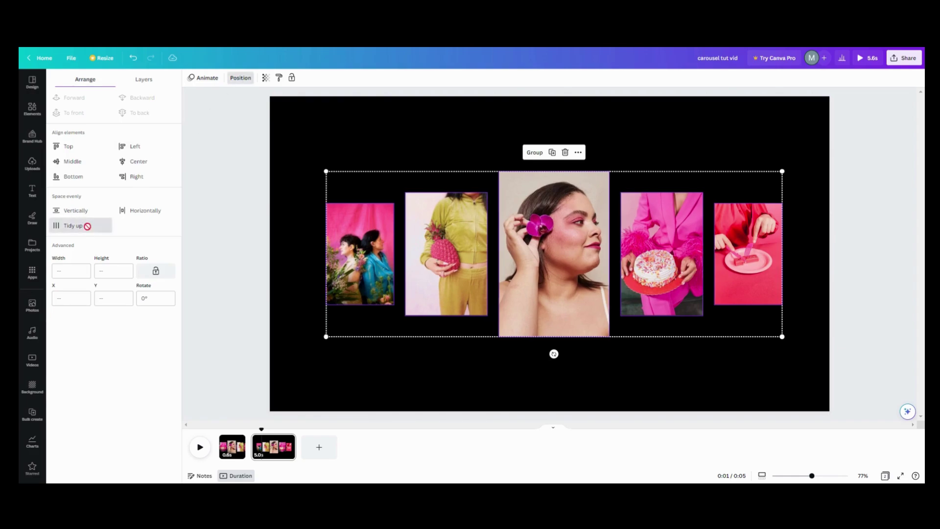
left_click(419, 392)
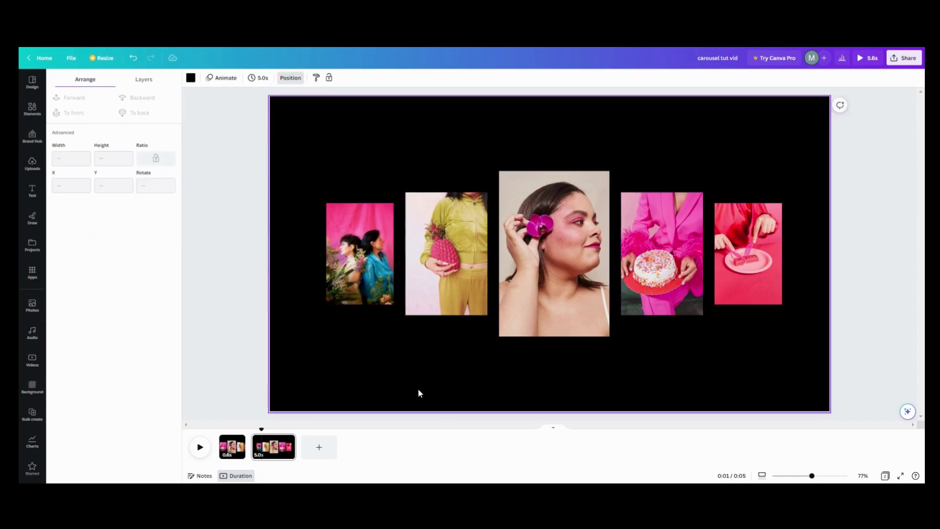
Group the five photos, shift the group slightly to about X 160 px, Y 242 px, and ungroup them.
left_click_drag(314, 177, 875, 340)
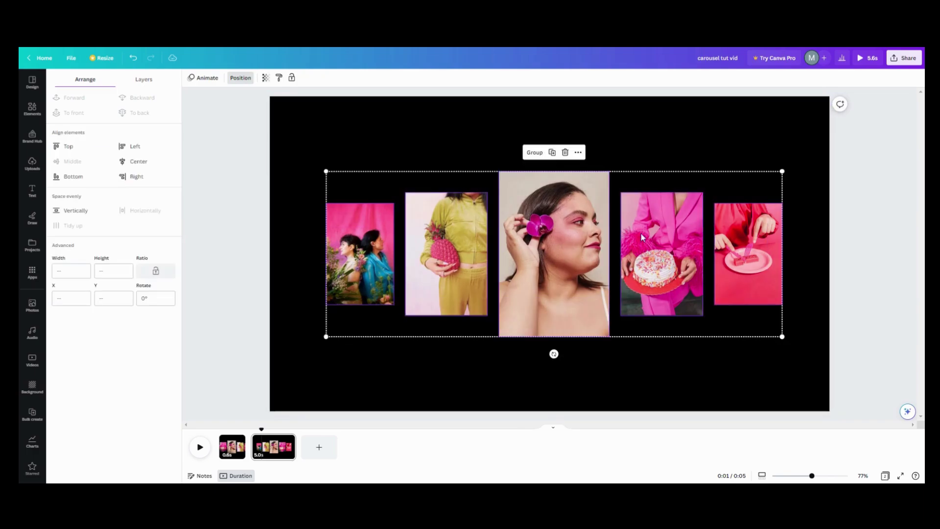
left_click(534, 152)
left_click_drag(608, 245, 597, 238)
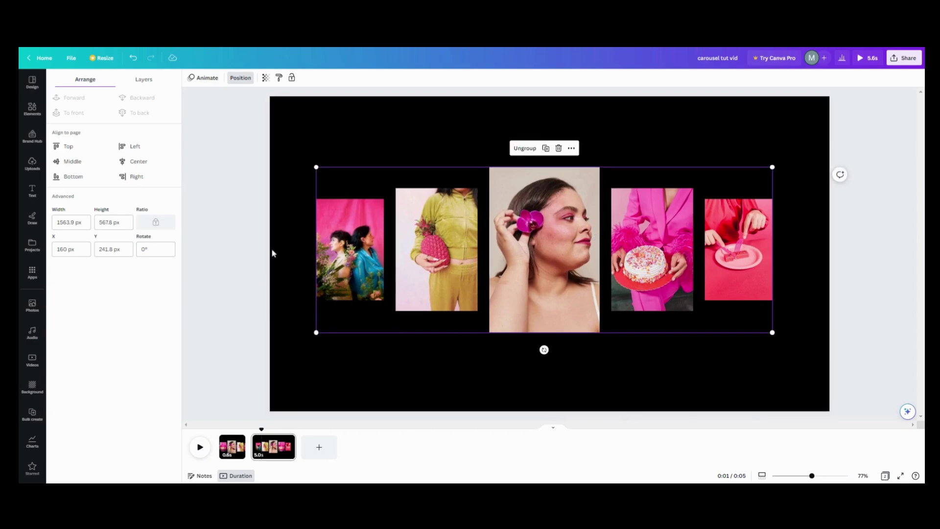
left_click(525, 149)
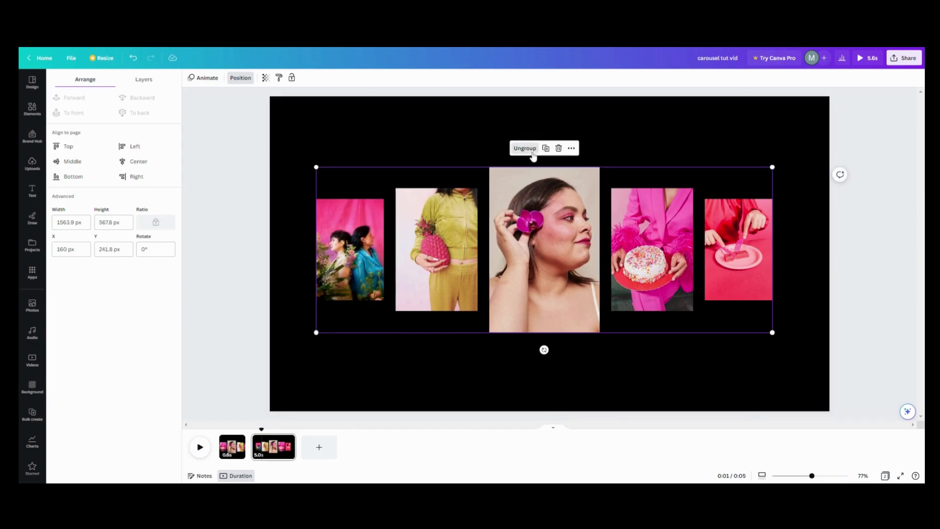
left_click(433, 148)
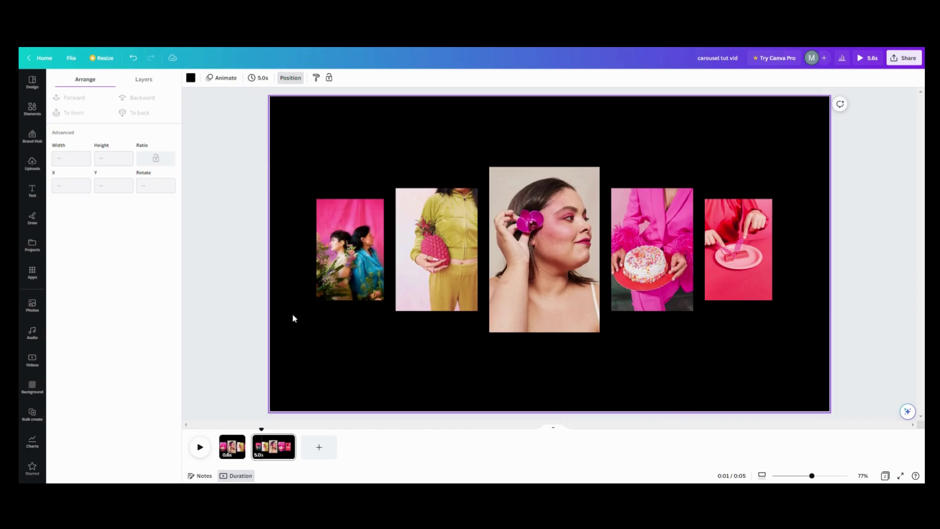
Add the pink flower pattern, candle cake hand, fruit on pink and blonde figure photos to the page, without a second red plate photo.
left_click(32, 305)
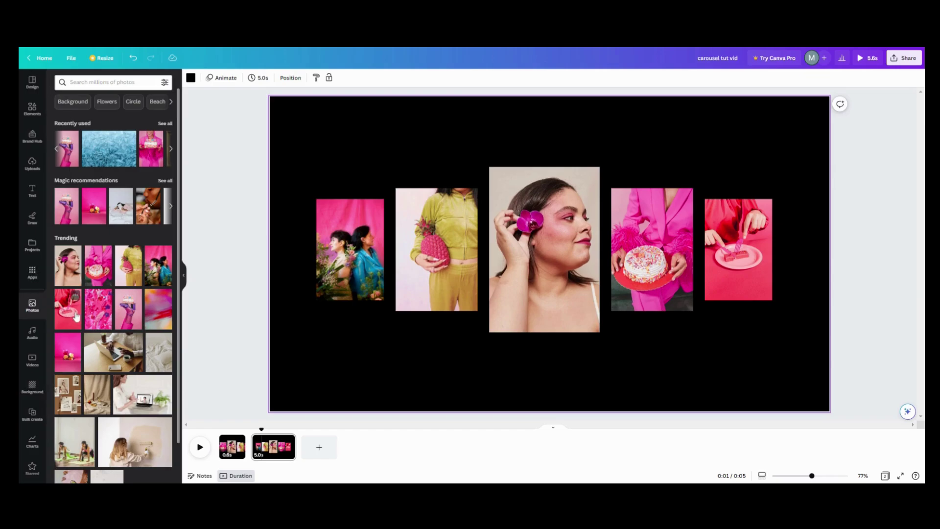
left_click(76, 317)
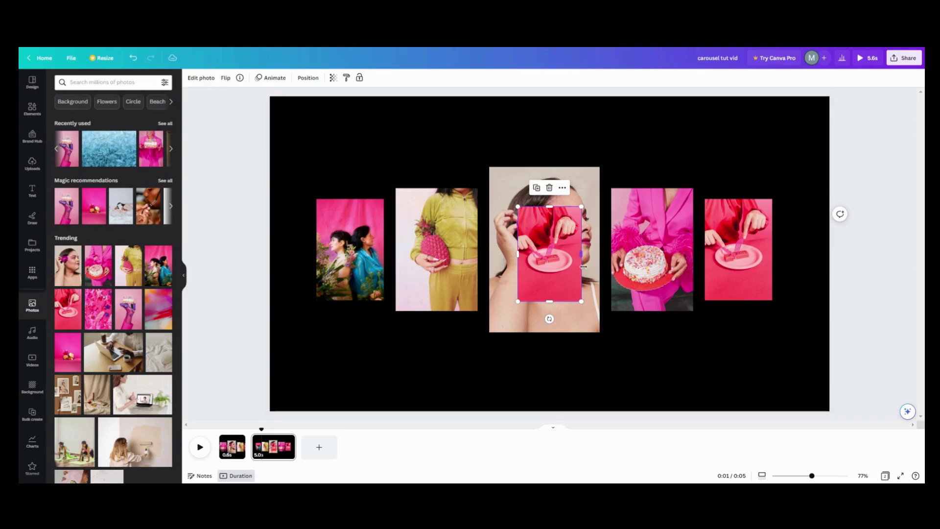
left_click(549, 188)
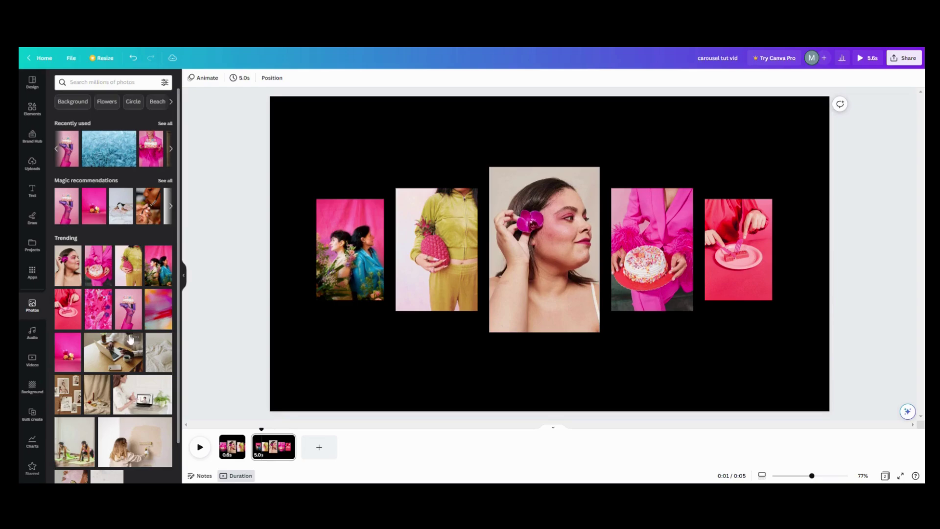
left_click(103, 314)
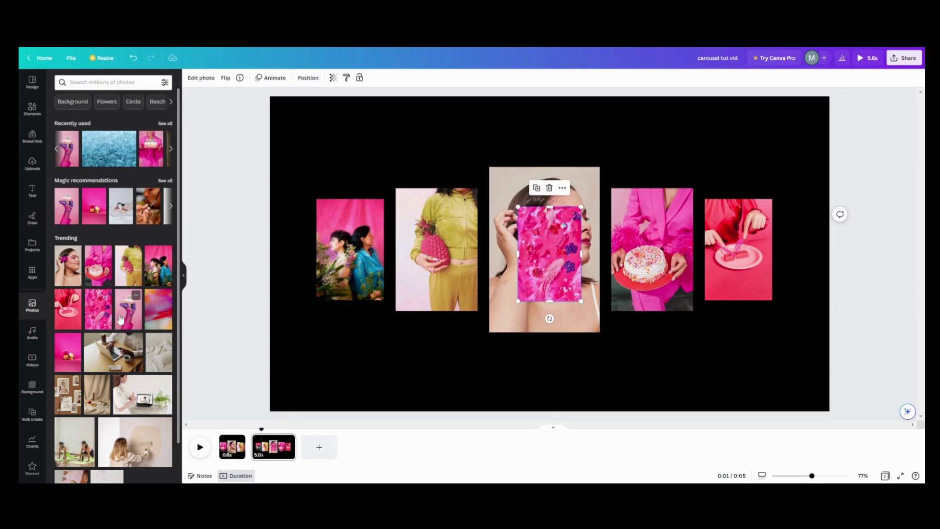
left_click(121, 319)
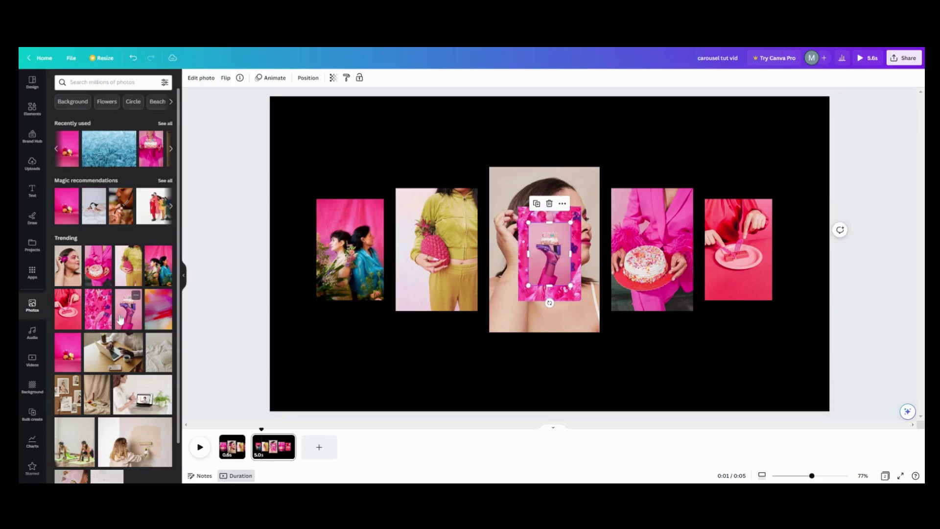
left_click(76, 351)
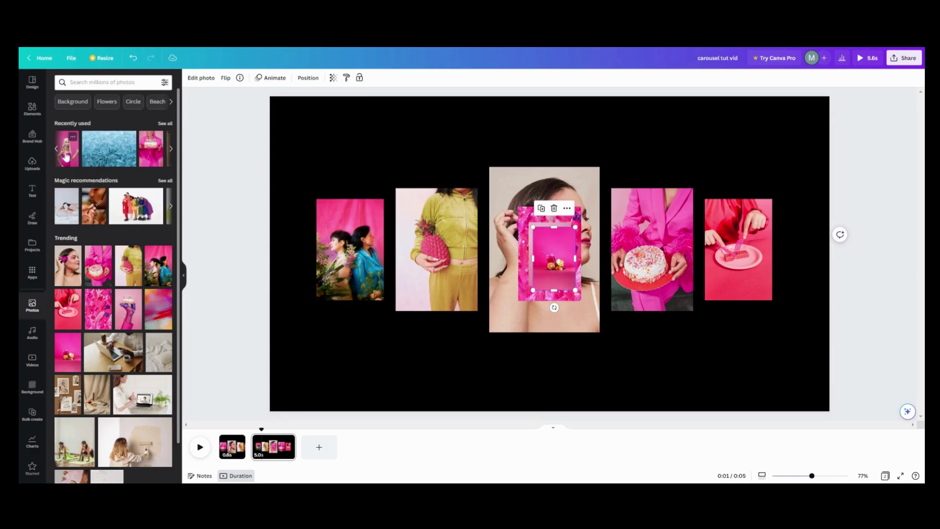
left_click(66, 156)
Arrange the four added photos in a row below the carousel and shrink the flower pattern photo to match the others.
left_click_drag(554, 272, 382, 360)
left_click_drag(524, 284, 435, 346)
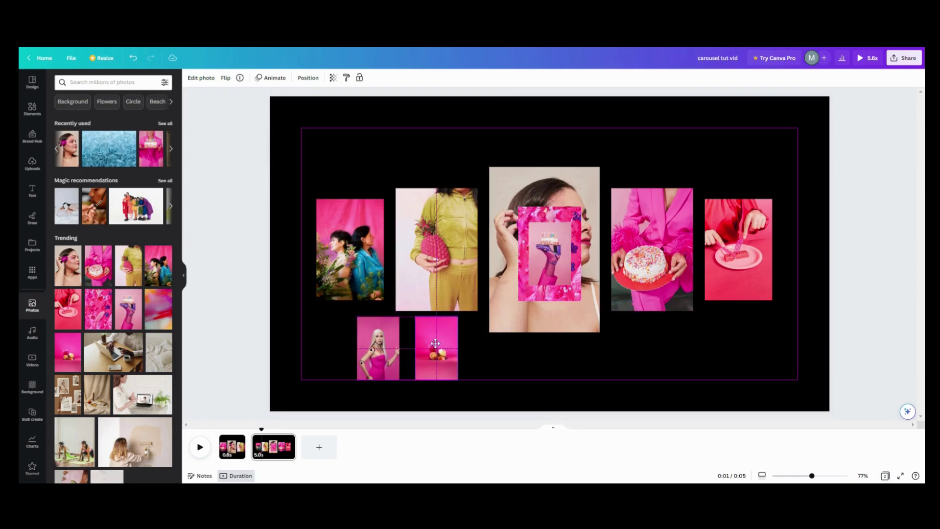
left_click_drag(533, 259, 497, 351)
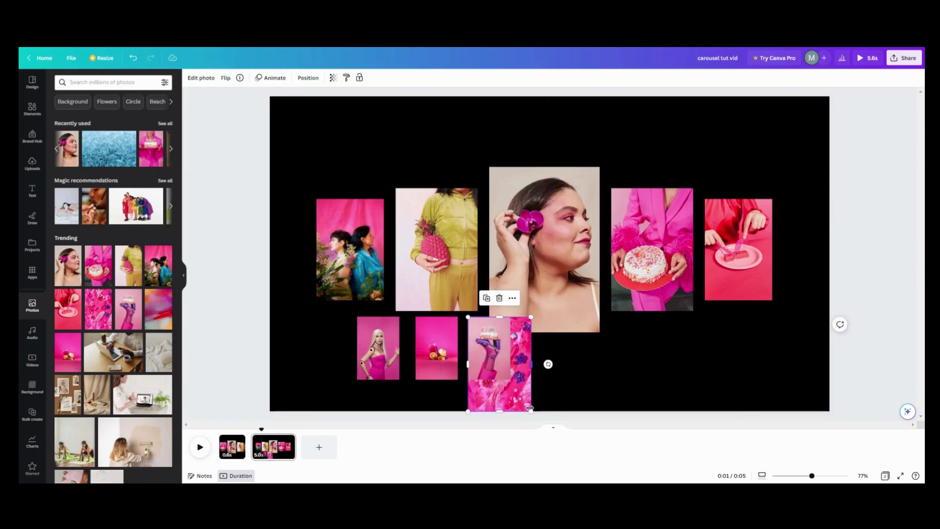
left_click_drag(529, 410, 508, 379)
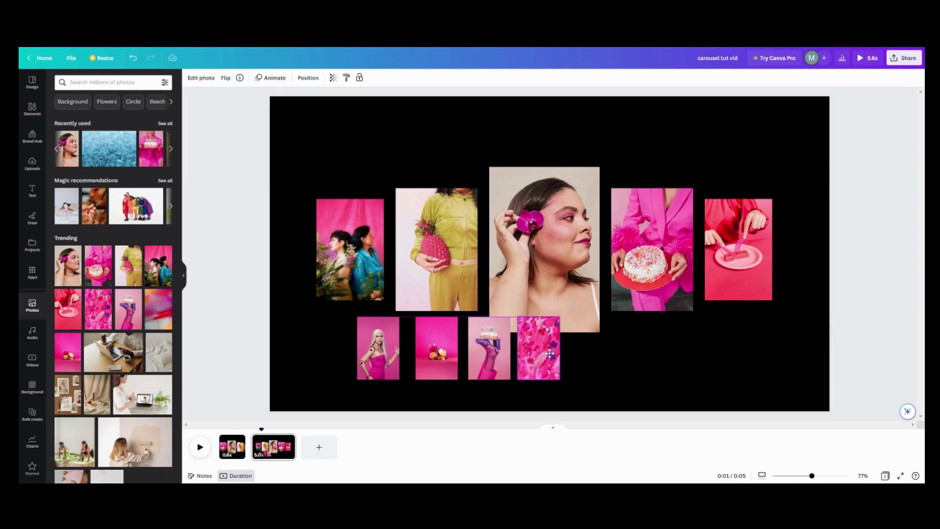
left_click_drag(543, 349, 544, 350)
Set the blonde figure photo's transparency to 50.
left_click(361, 360)
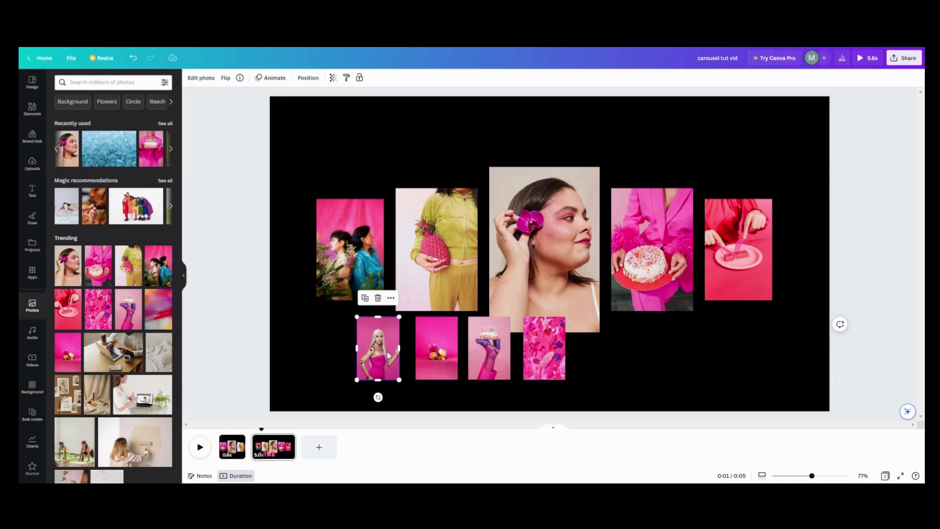
left_click(333, 80)
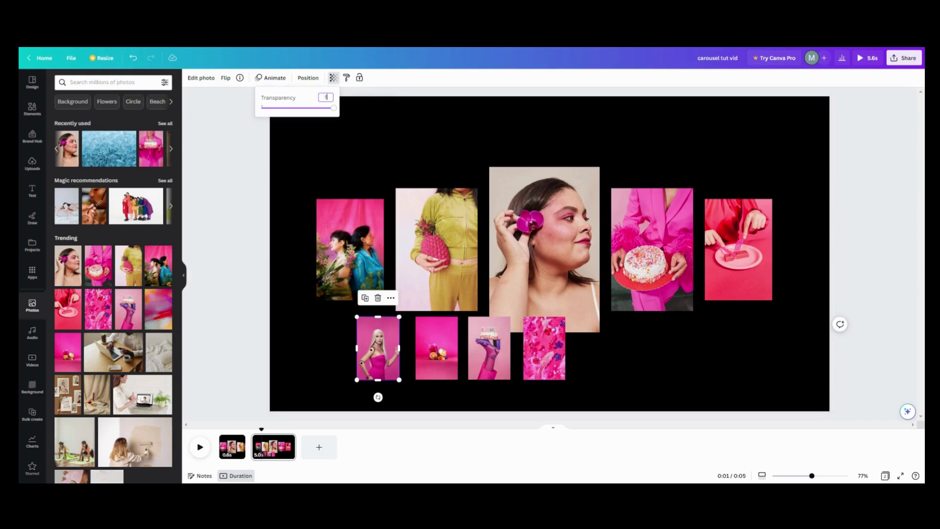
key("Return")
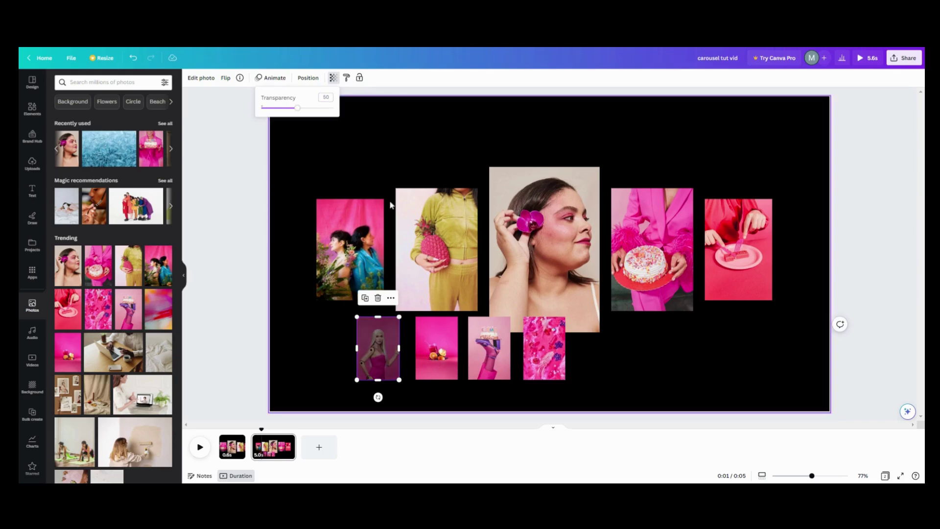
Set the transparency of the fruit on pink photo to 50.
left_click(434, 347)
left_click(334, 80)
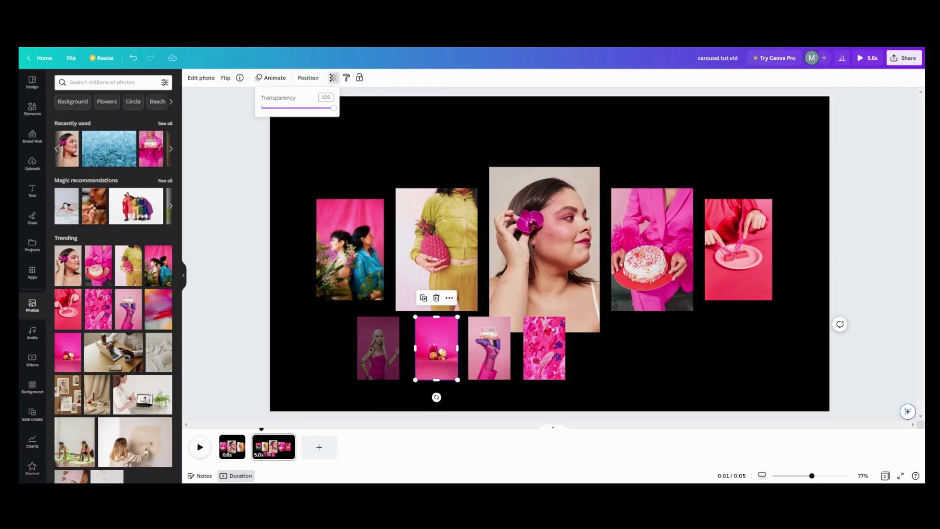
left_click(334, 78)
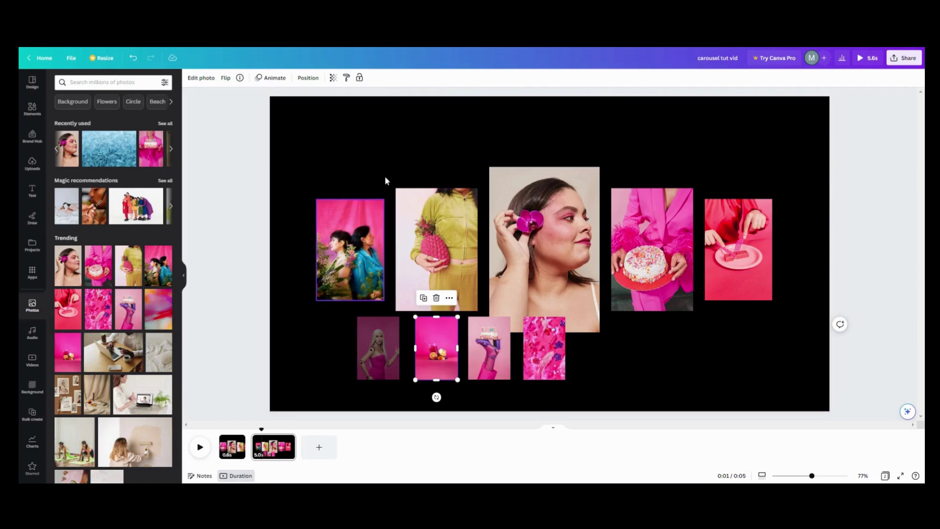
left_click(334, 78)
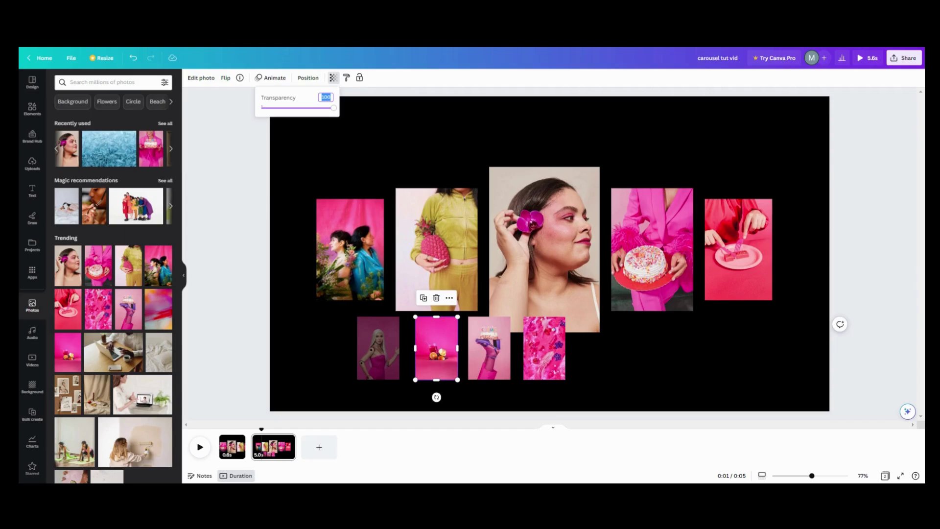
key("Return")
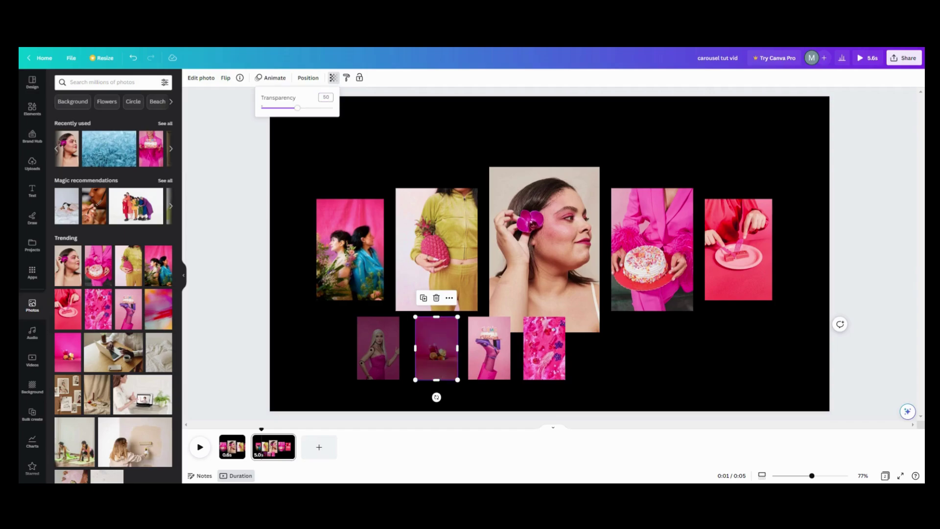
Set the transparency of the candle cake hand photo and the pink flower pattern photo to 50 each.
left_click(496, 357)
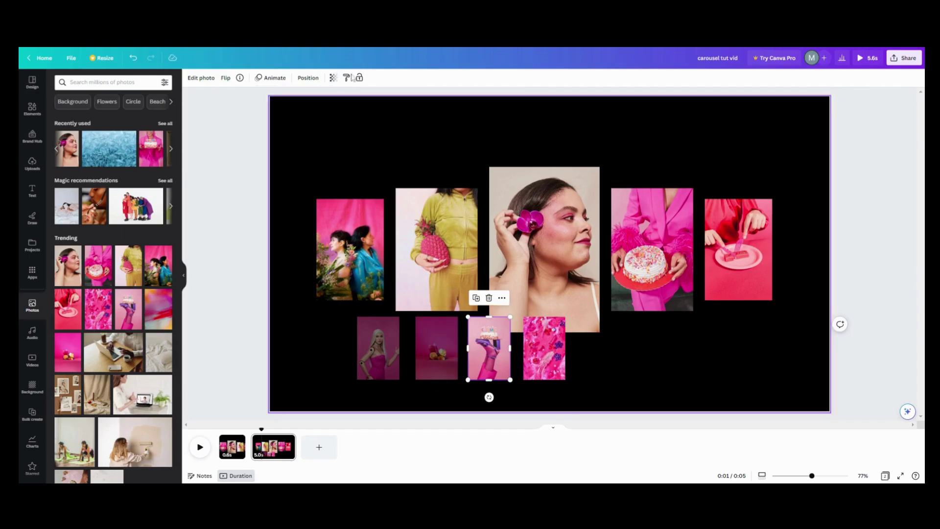
left_click(332, 79)
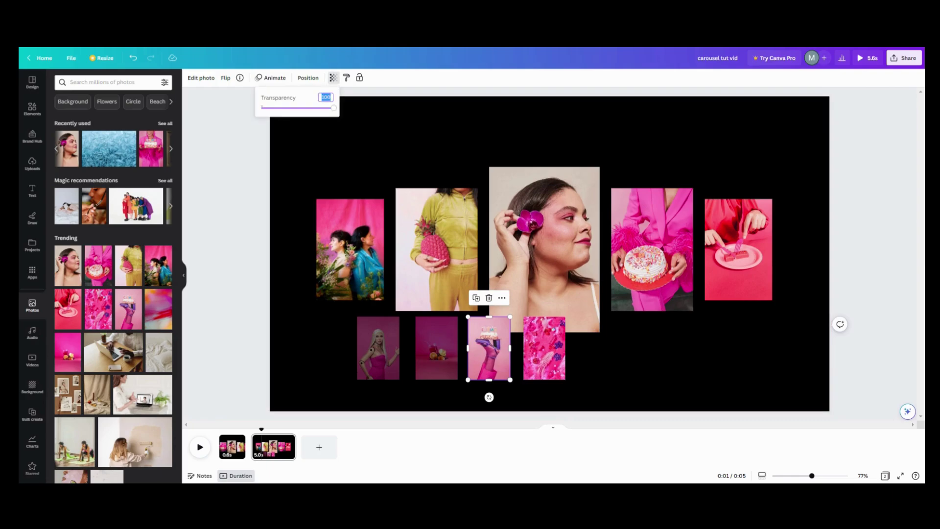
key("Return")
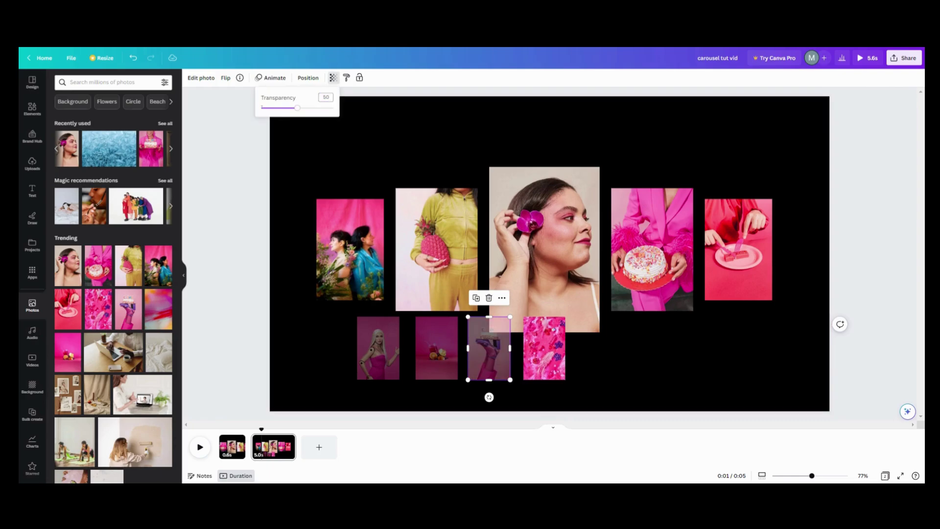
left_click(545, 349)
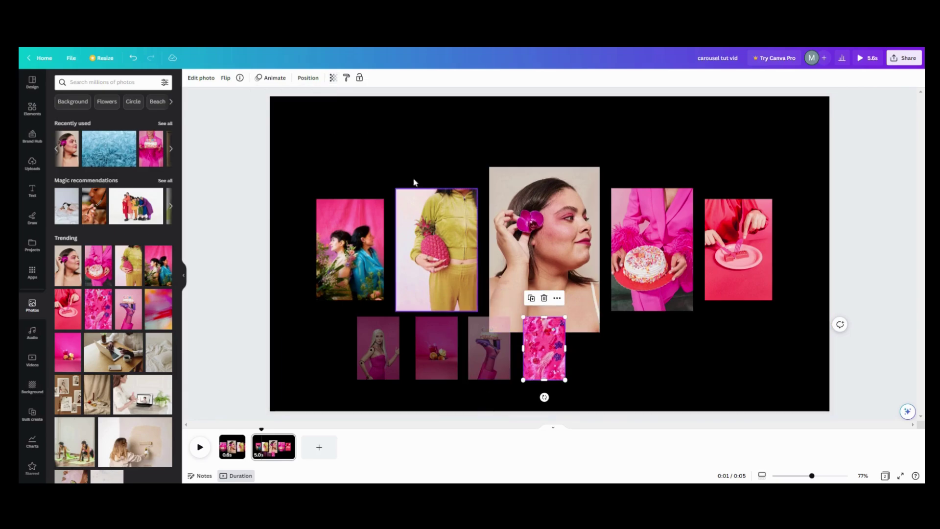
left_click(332, 79)
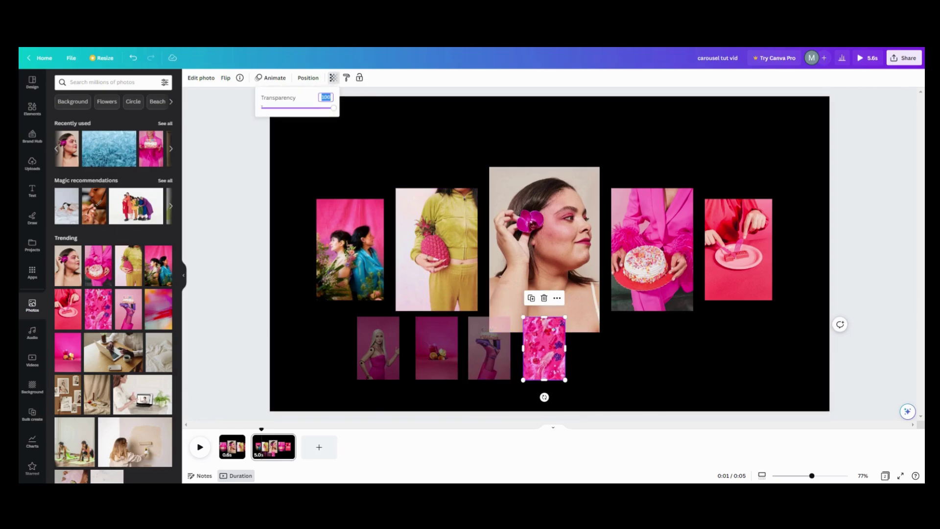
type("50")
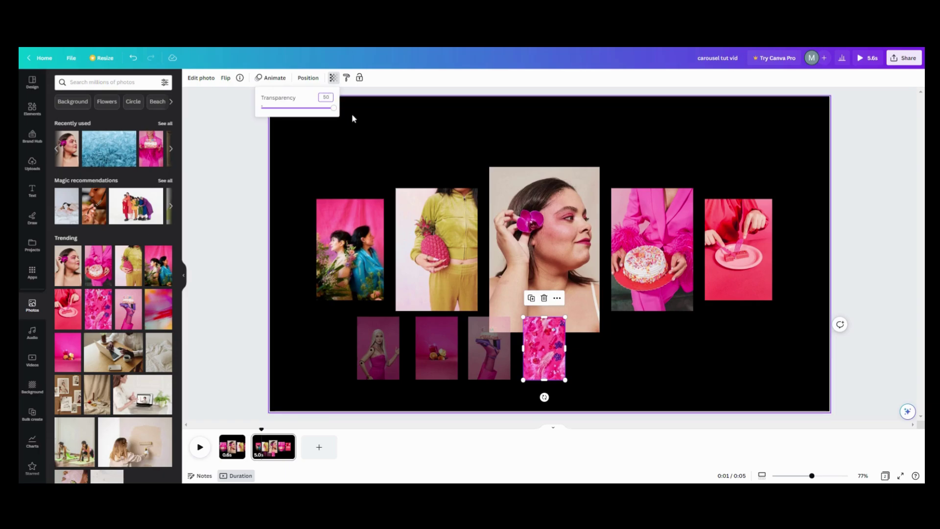
key("Return")
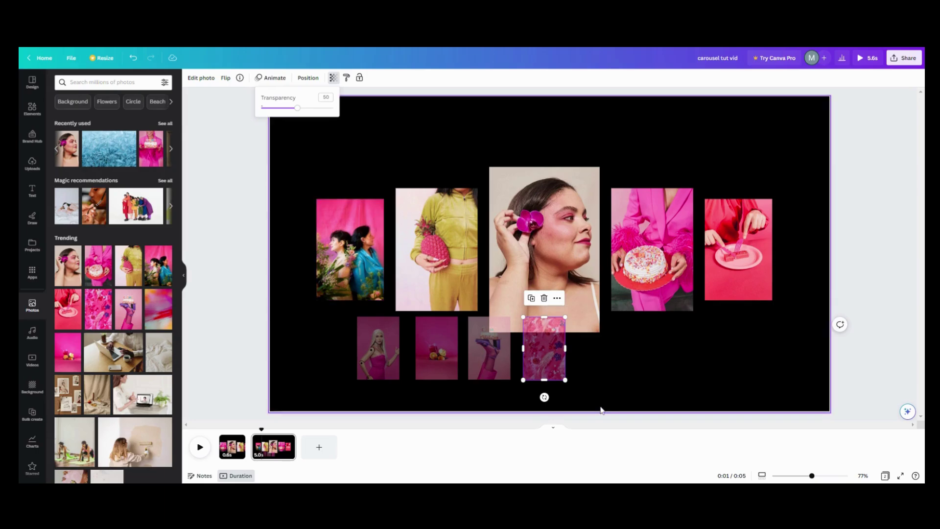
Place the four semi-transparent photos over the gaps between the five large photos, vertically centred on the carousel row.
left_click_drag(536, 360, 694, 259)
left_click(496, 357)
left_click_drag(496, 357, 600, 261)
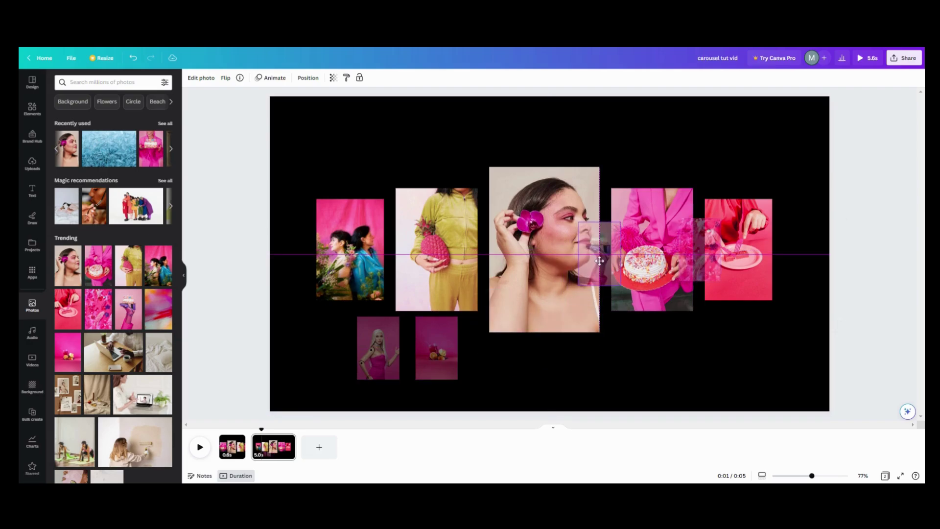
left_click_drag(599, 260, 599, 256)
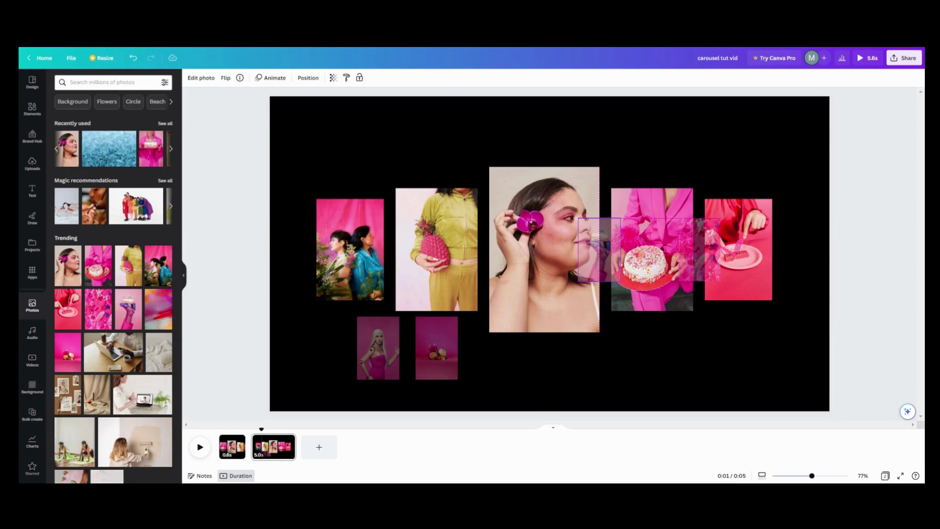
left_click(442, 350)
left_click_drag(442, 349, 388, 256)
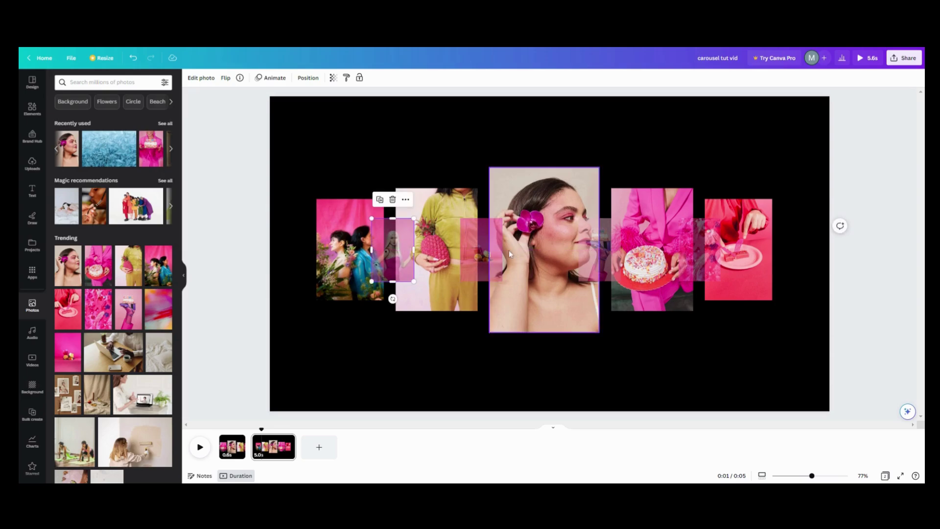
Reorder the layers so the four semi-transparent photos sit behind the five large photos, just above the background.
left_click(484, 250)
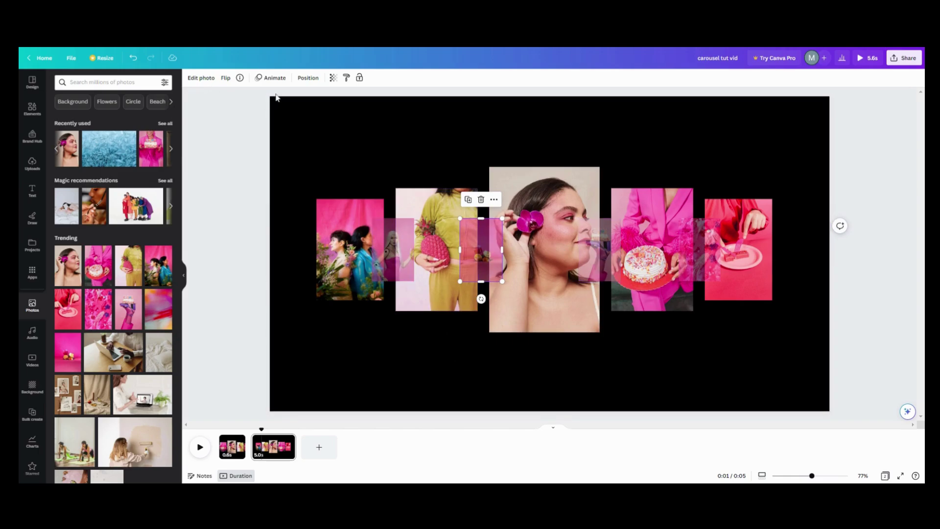
left_click(310, 79)
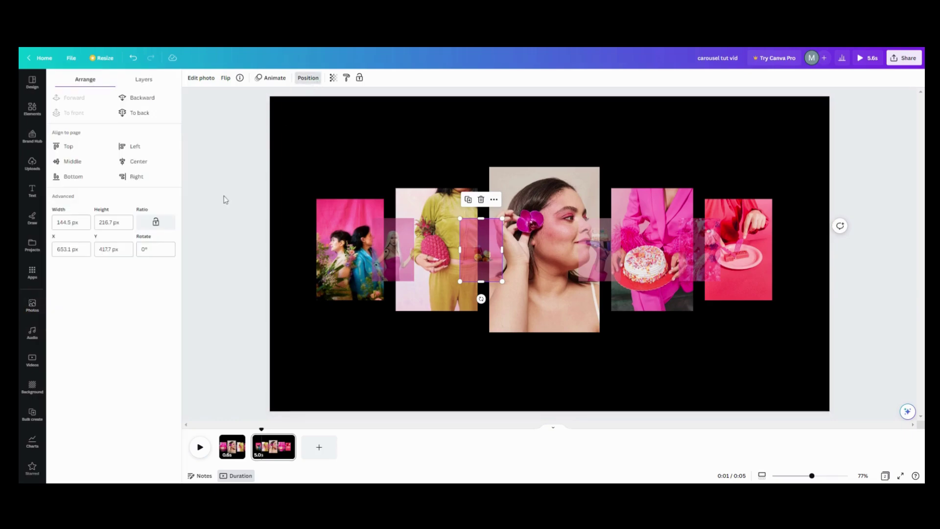
left_click(144, 80)
left_click_drag(141, 150, 117, 321)
left_click_drag(128, 136, 120, 292)
left_click_drag(137, 128, 135, 269)
left_click_drag(136, 132, 133, 247)
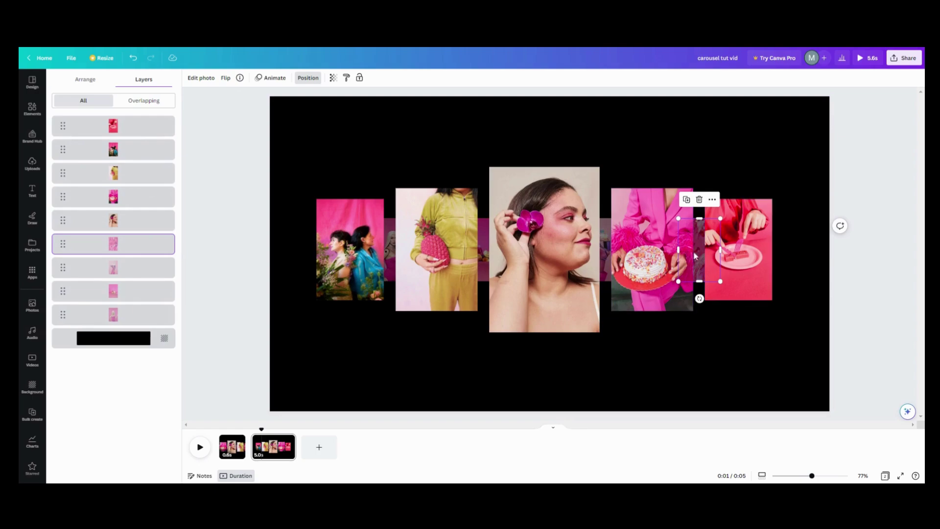
left_click(704, 366)
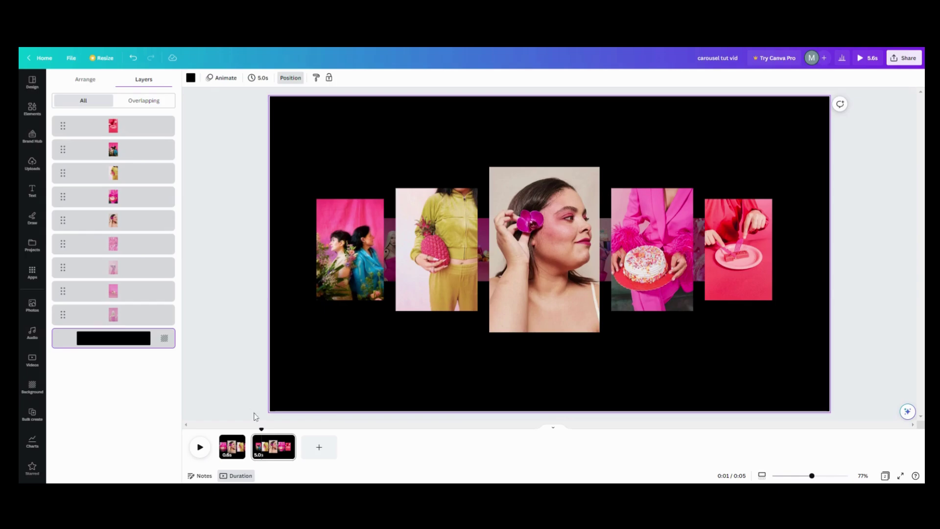
Delete the old first page and duplicate the remaining carousel page.
left_click(232, 446)
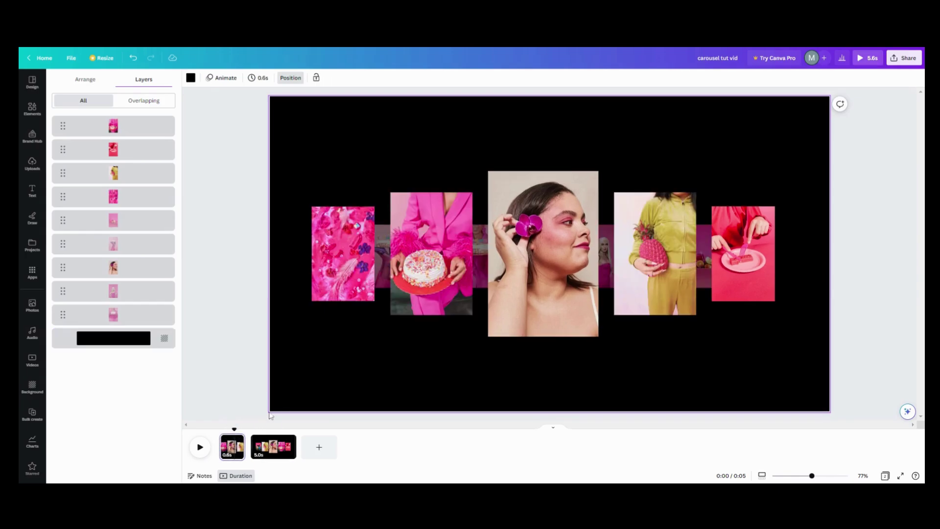
right_click(244, 440)
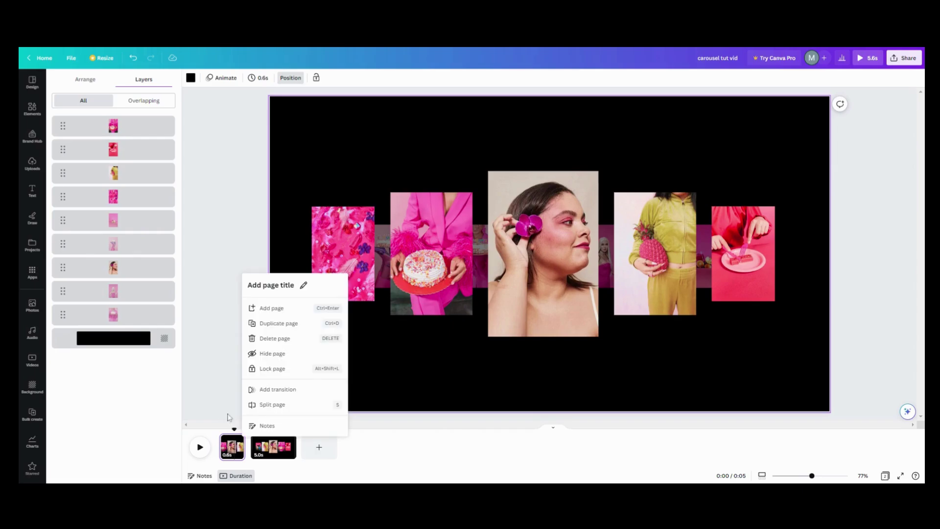
left_click(272, 341)
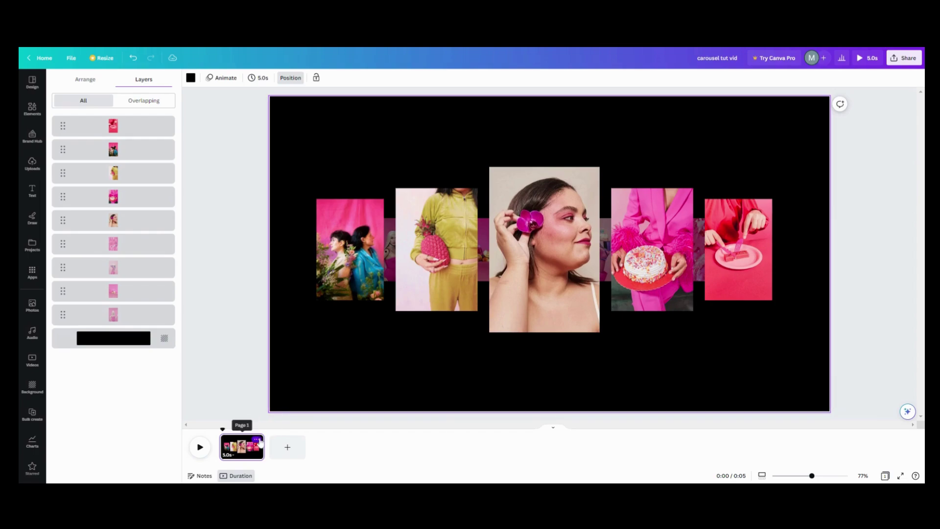
left_click(259, 442)
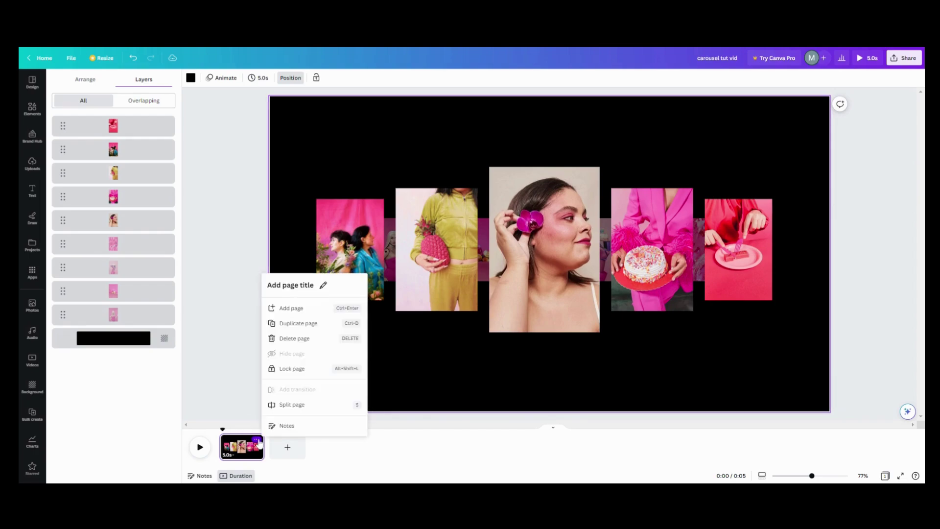
left_click(298, 327)
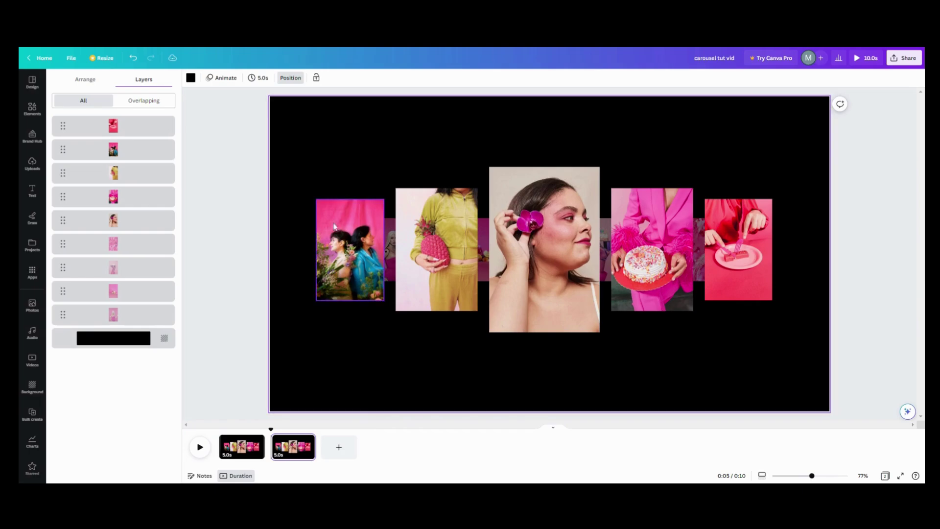
On the second page, group all carousel photos, duplicate the group, align the copy exactly over the original and ungroup the copy.
left_click_drag(304, 174, 790, 301)
left_click(525, 149)
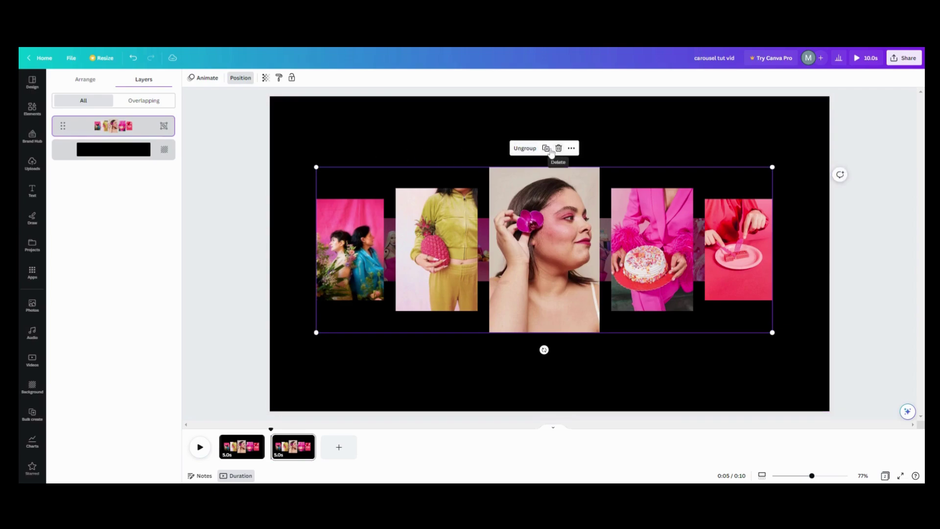
left_click(551, 152)
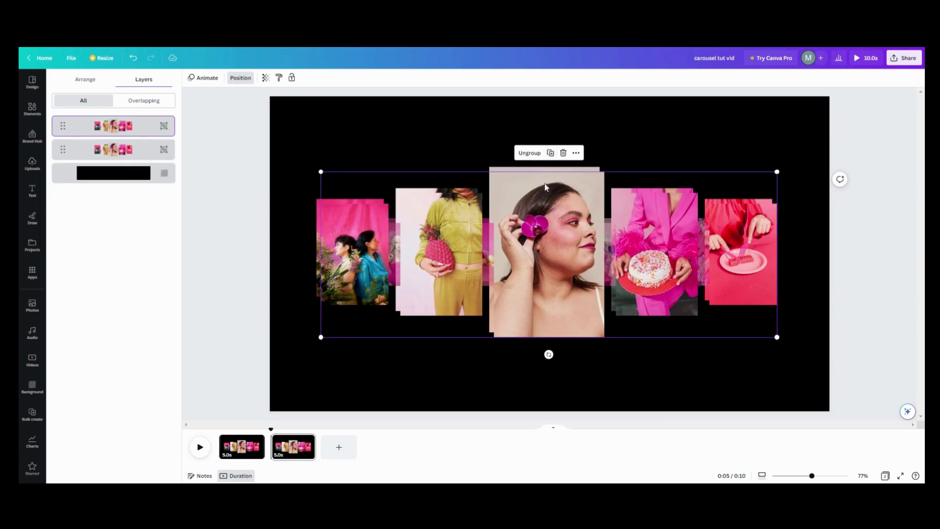
left_click_drag(540, 210, 536, 204)
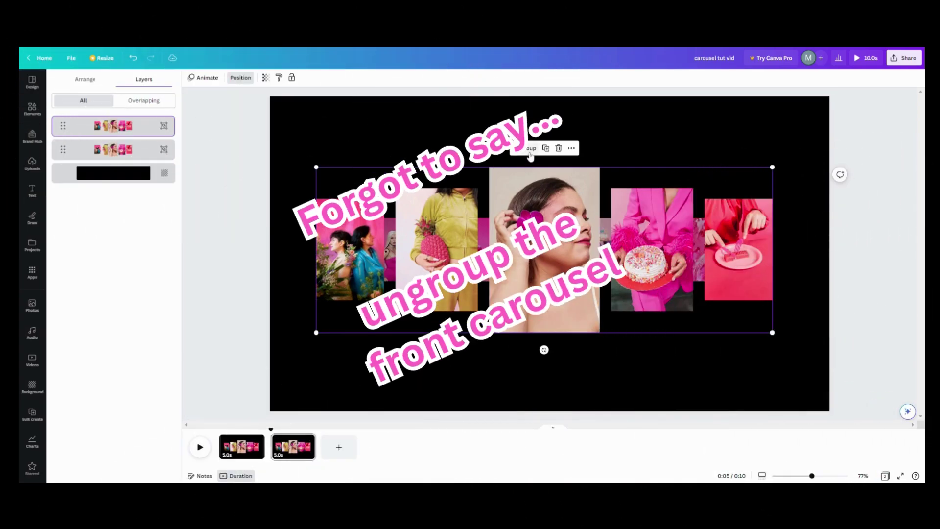
left_click(529, 150)
key("Escape")
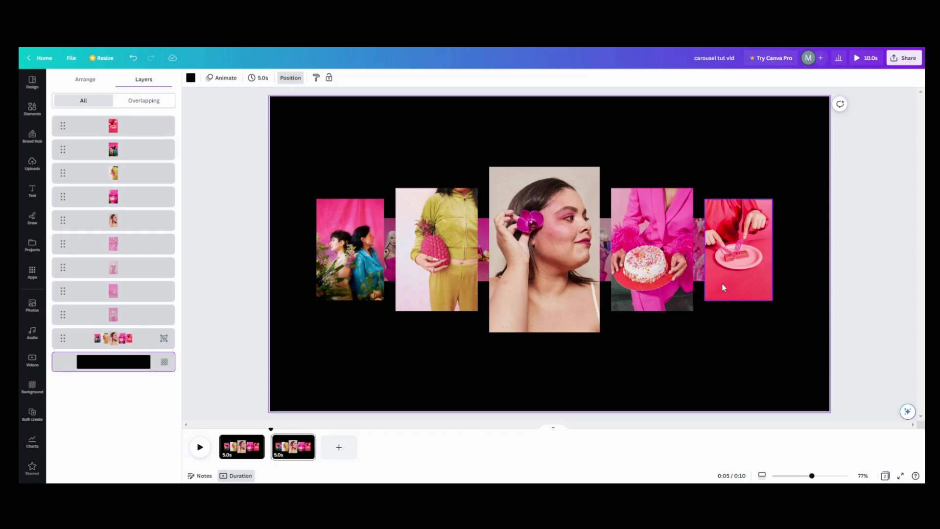
Move the loose red plate photo above the carousel row and set its transparency to 50.
left_click_drag(724, 287, 689, 180)
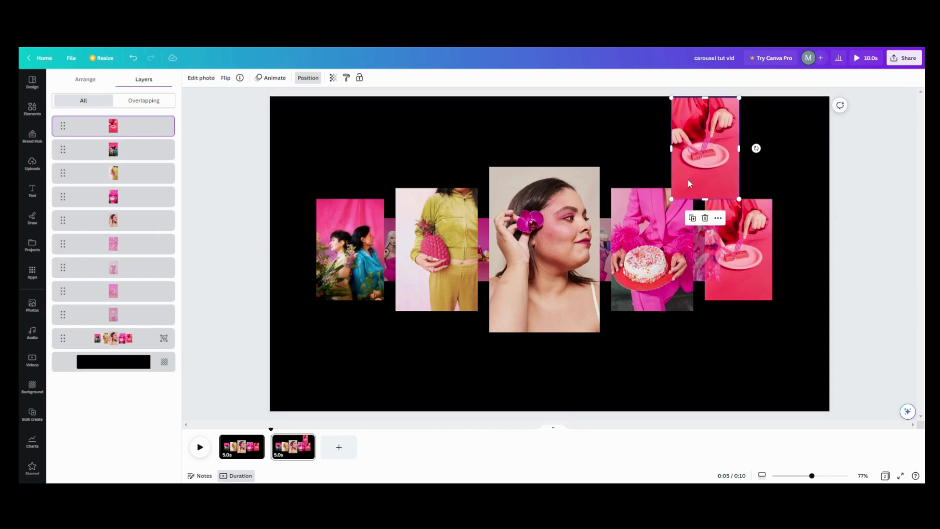
left_click(333, 79)
left_click(326, 98)
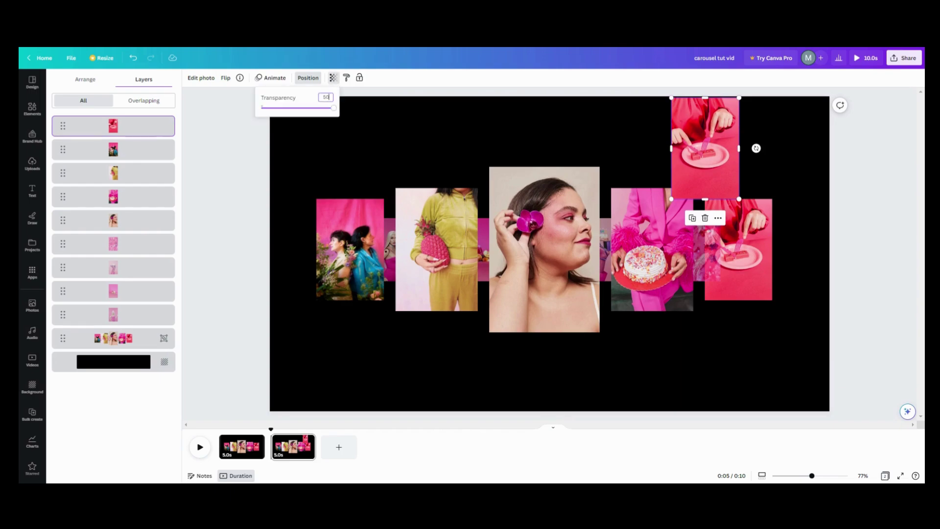
key("Return")
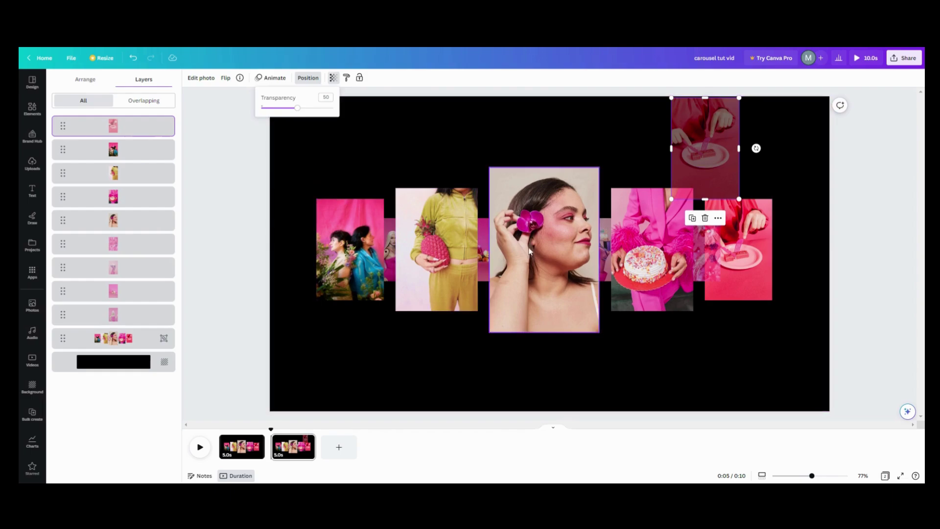
Move the loose flower pattern, candle cake hand and fruit on pink background photos up above the carousel row.
left_click_drag(707, 255, 618, 170)
left_click_drag(606, 244, 495, 157)
left_click_drag(479, 239, 387, 167)
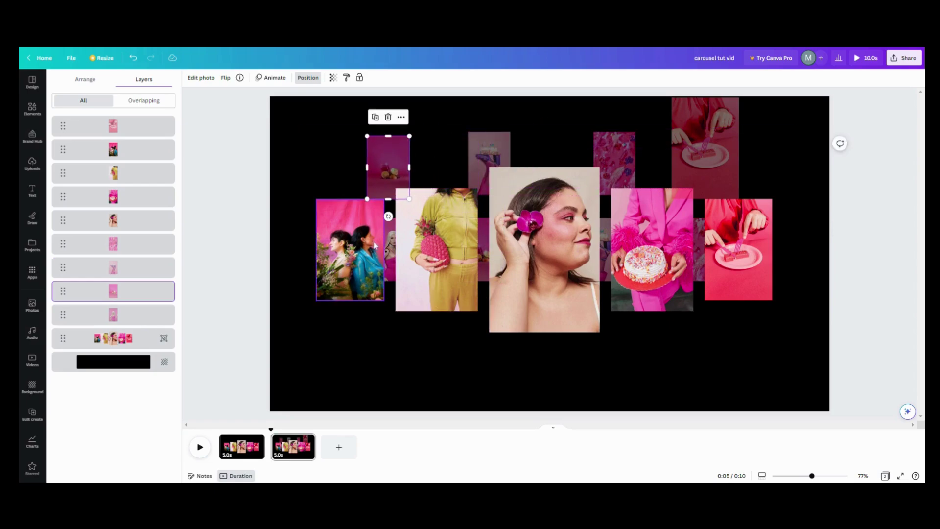
Move the loose blonde figure photo below the leftmost large photo and set its transparency to 100.
left_click_drag(390, 246, 323, 329)
left_click(333, 78)
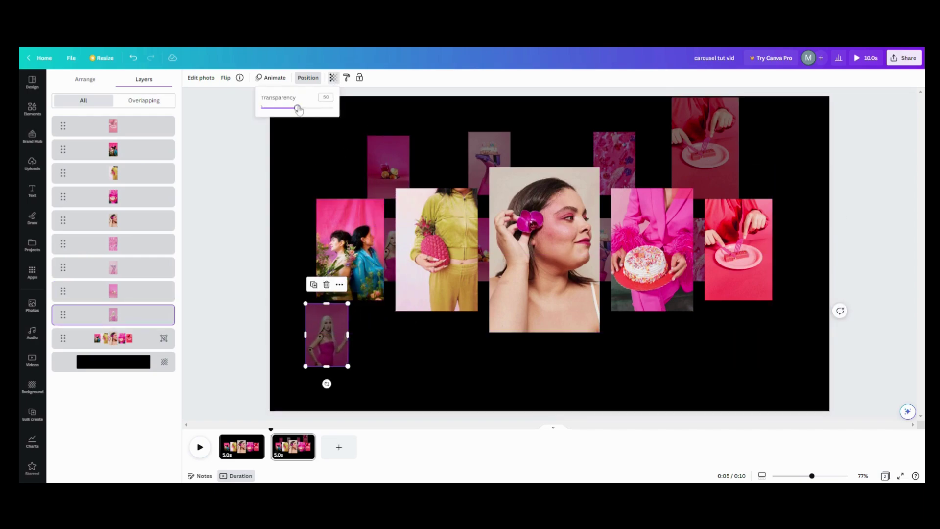
left_click_drag(298, 108, 332, 107)
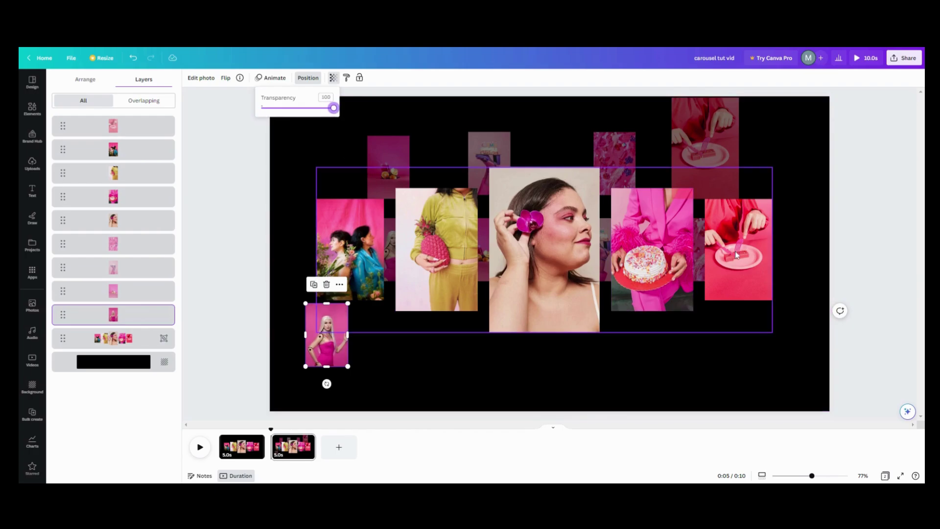
Move the loose pink suit cake photo over the grouped red plate photo and shrink it to the same size.
left_click(653, 263)
left_click_drag(653, 264, 740, 271)
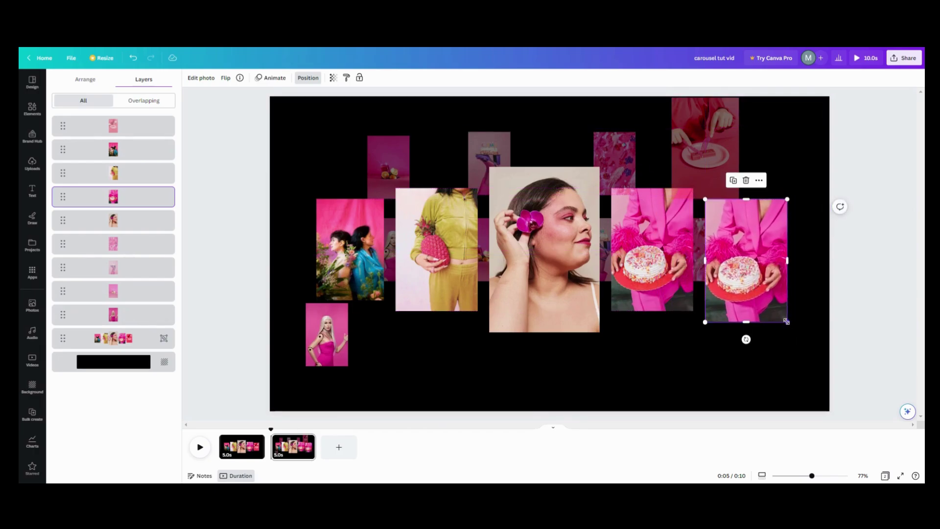
left_click_drag(786, 319, 776, 296)
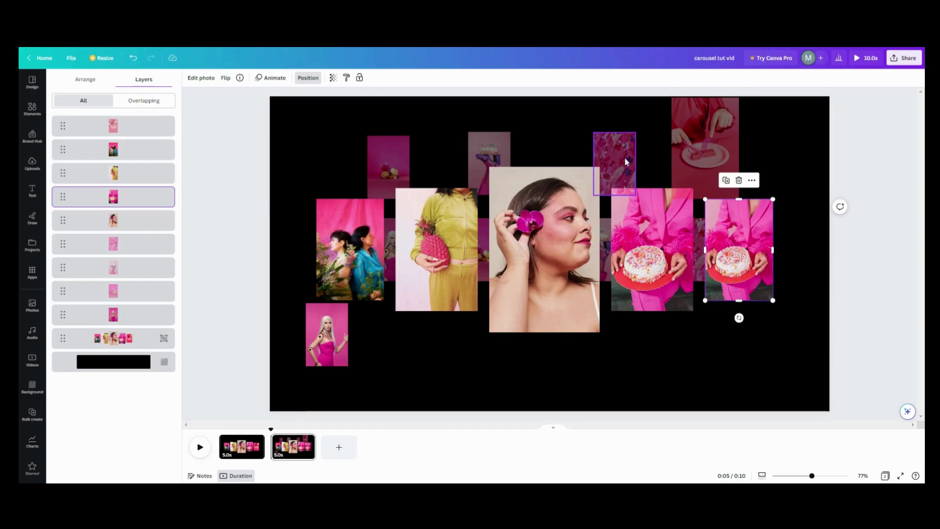
Move the semi-transparent red plate photo to the gap between the two rightmost large photos and shrink it to the background photo size.
left_click(701, 138)
left_click_drag(701, 137, 698, 256)
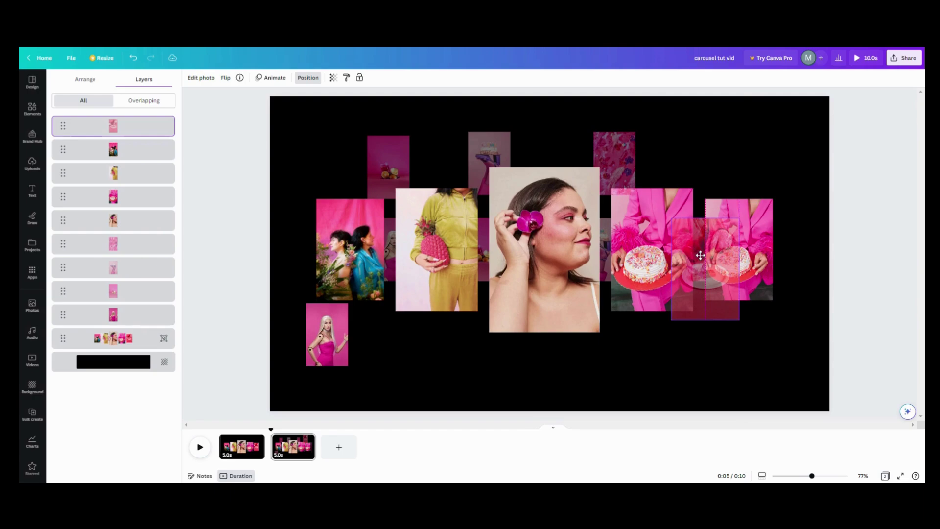
left_click_drag(739, 320, 706, 258)
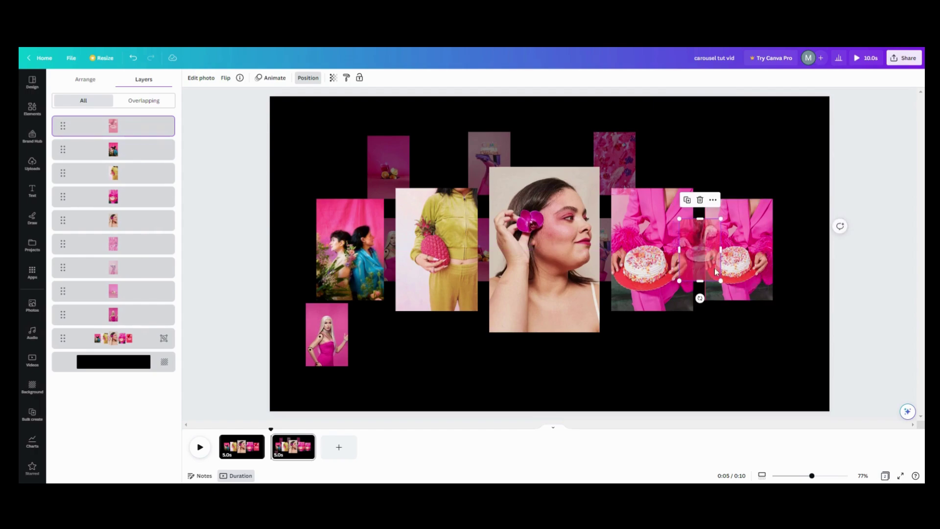
left_click(736, 287)
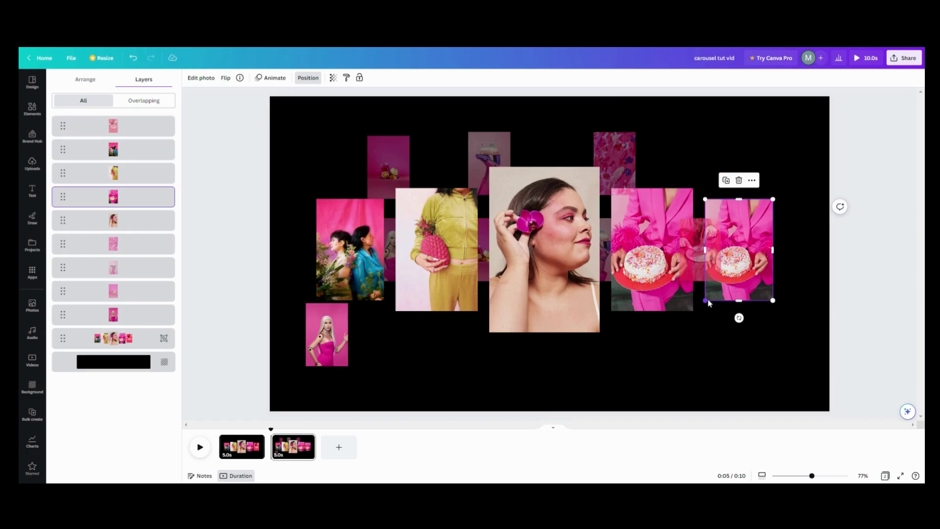
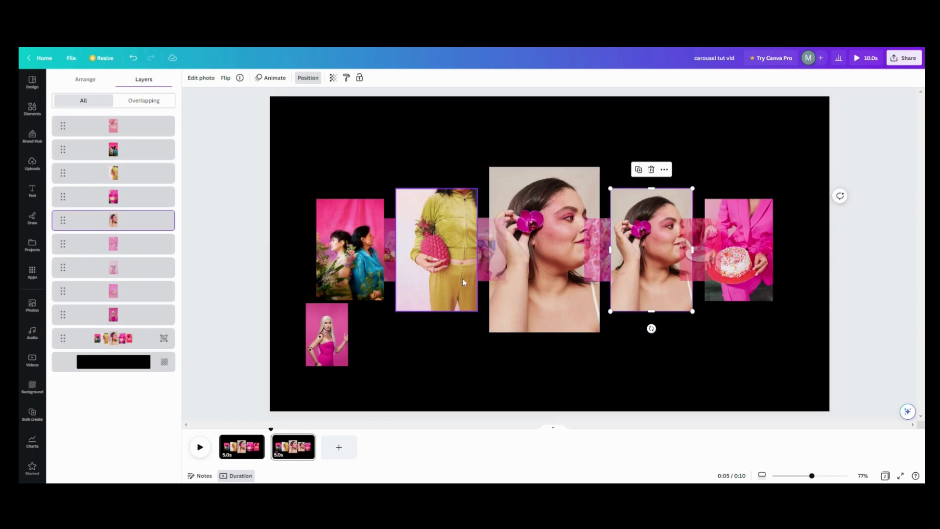
Shift the pineapple, two women and blonde figure photos one carousel position to the right, enlarging each to cover the grouped photo there.
left_click_drag(425, 274, 521, 255)
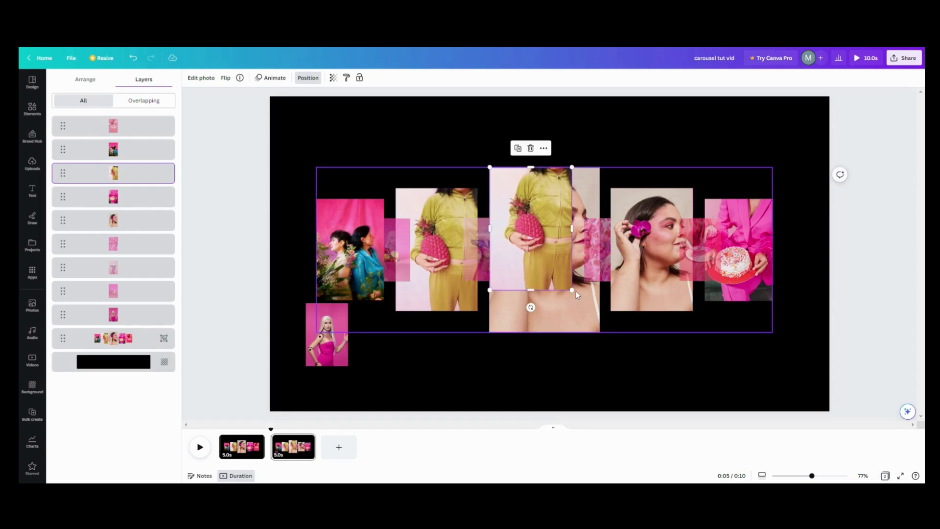
left_click_drag(572, 290, 600, 329)
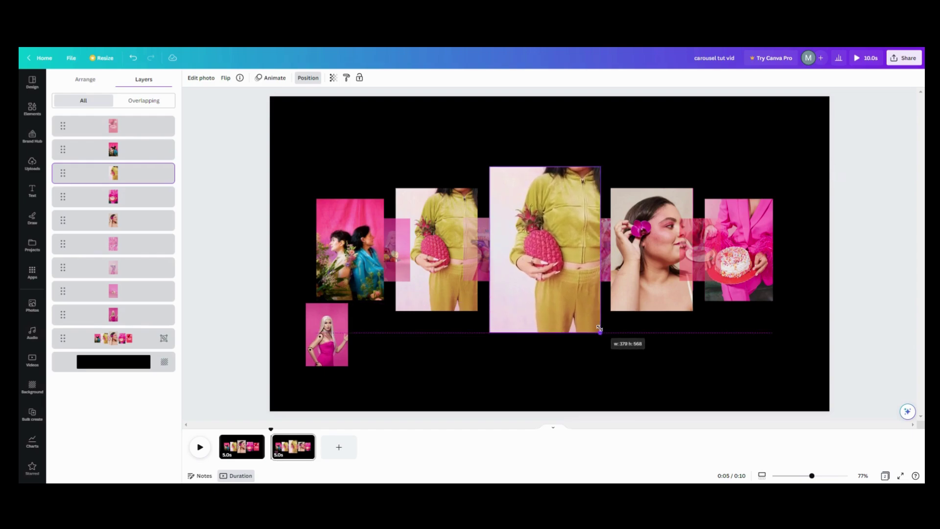
left_click_drag(353, 271, 434, 260)
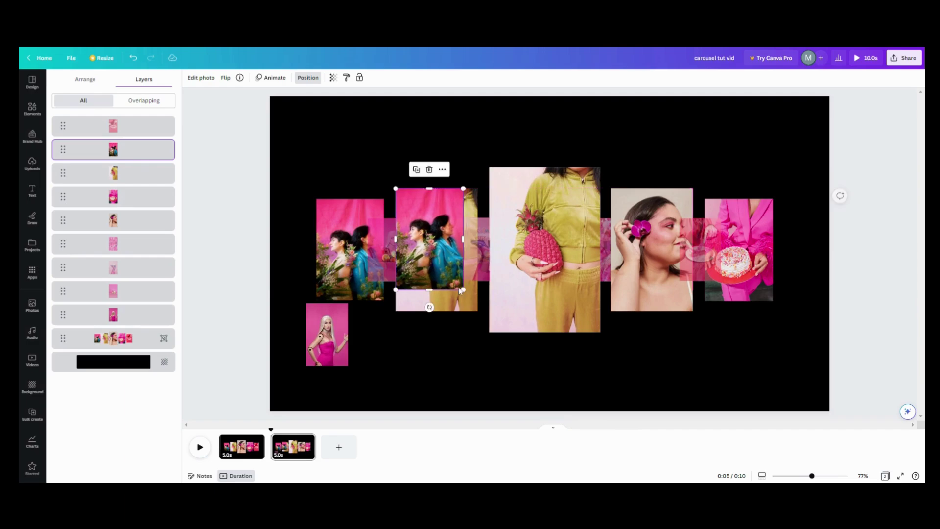
left_click_drag(461, 289, 479, 307)
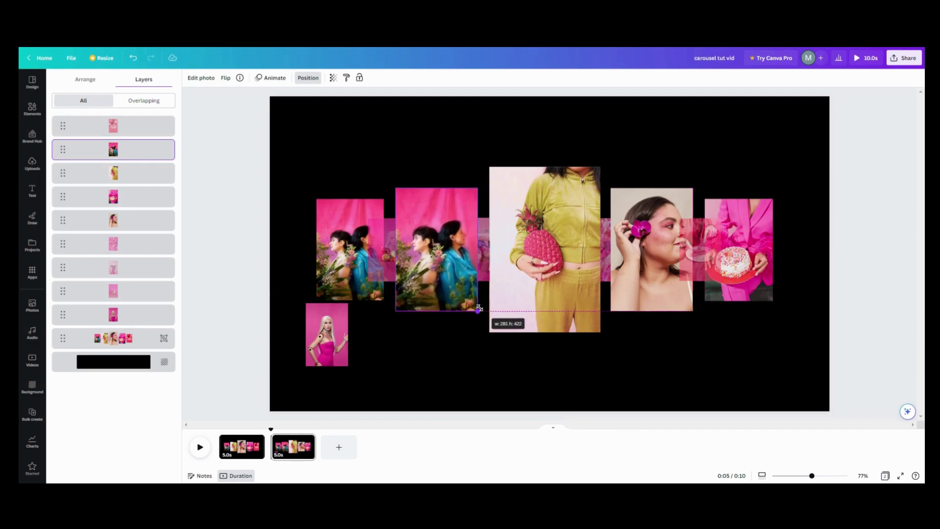
left_click_drag(335, 342, 359, 252)
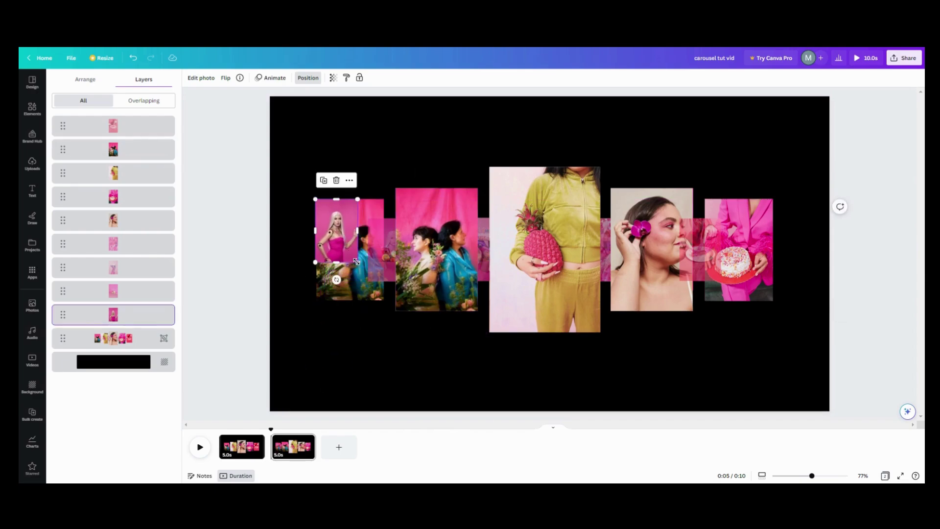
left_click_drag(359, 262, 393, 294)
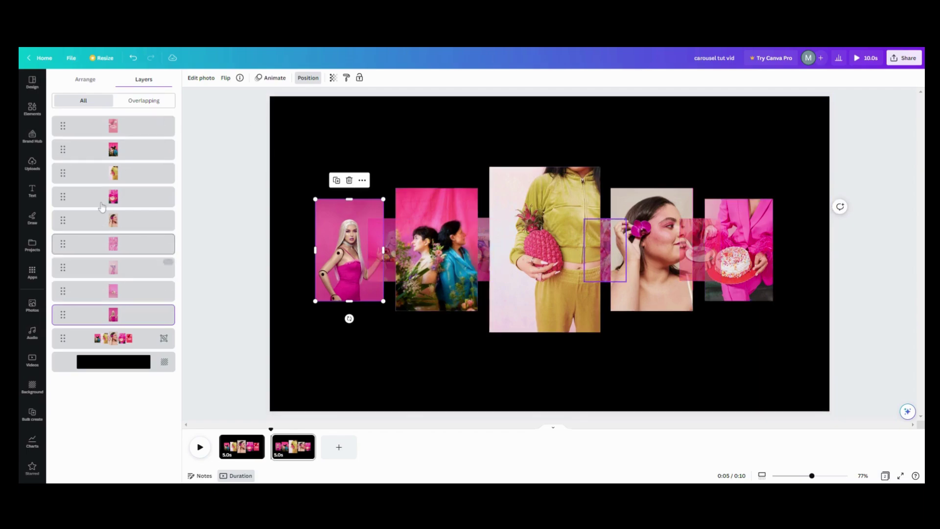
Reorder the layers so the semi-transparent background photos sit beneath the blonde figure photo and directly above the grouped photos.
left_click_drag(118, 128, 117, 316)
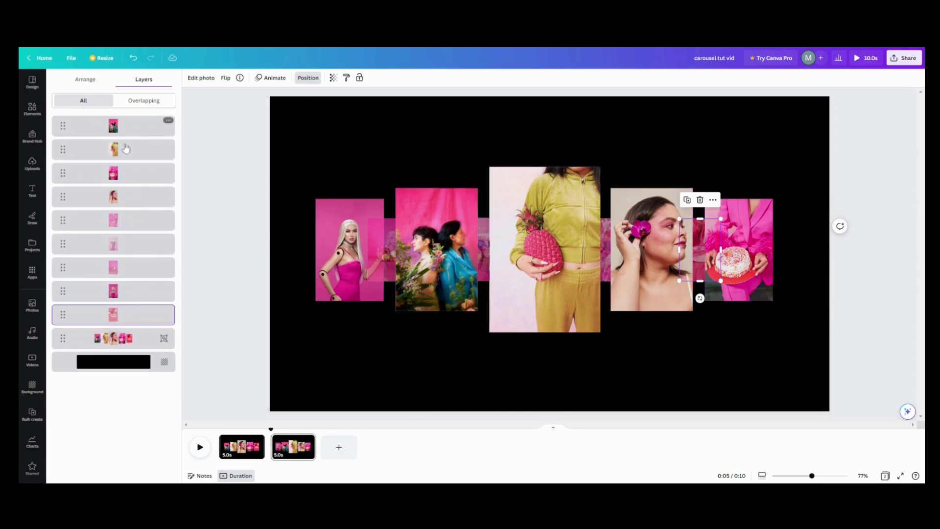
left_click_drag(126, 220, 123, 267)
mouse_move(123, 226)
left_mouse_down()
mouse_move(118, 299)
mouse_move(122, 212)
mouse_move(120, 220)
left_mouse_up()
left_click(349, 351)
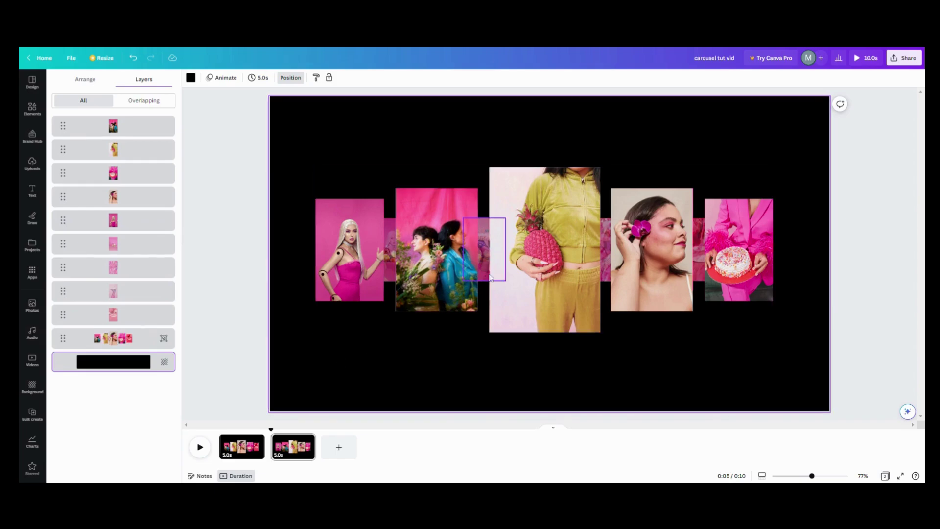
Nudge the central pineapple photo slightly to the left and enlarge it a little to fully cover the grouped photo behind it.
left_click(499, 273)
left_click_drag(498, 272, 496, 269)
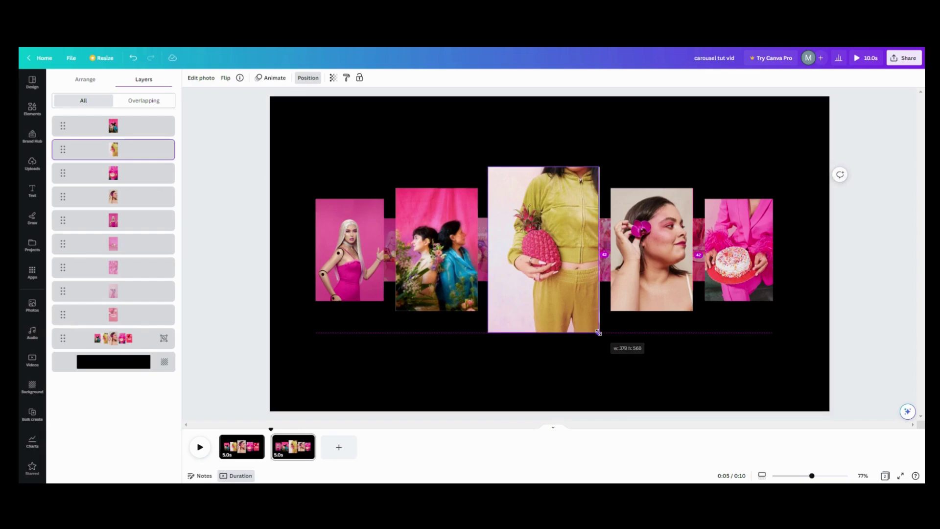
left_click_drag(598, 333, 601, 334)
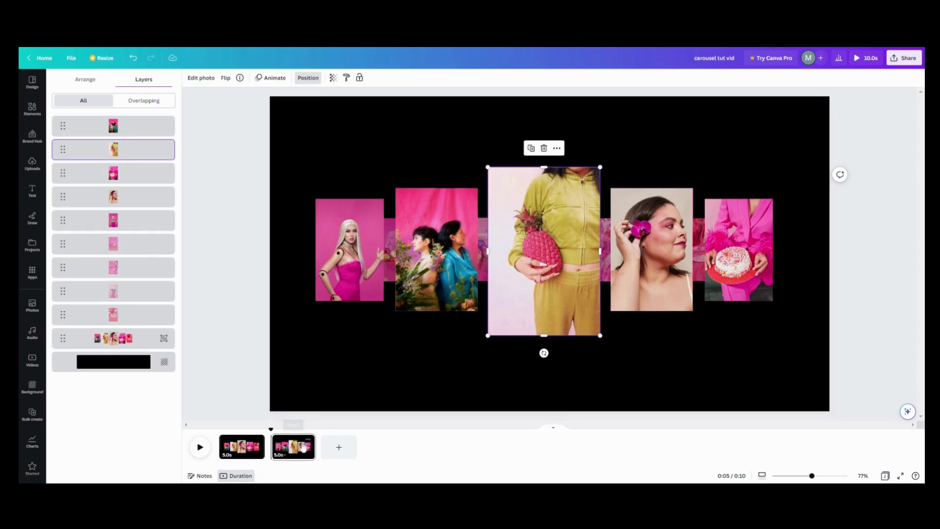
Duplicate the second page and, on the copy, move the pink suit cake photo above the carousel row with transparency 50.
left_click(308, 443)
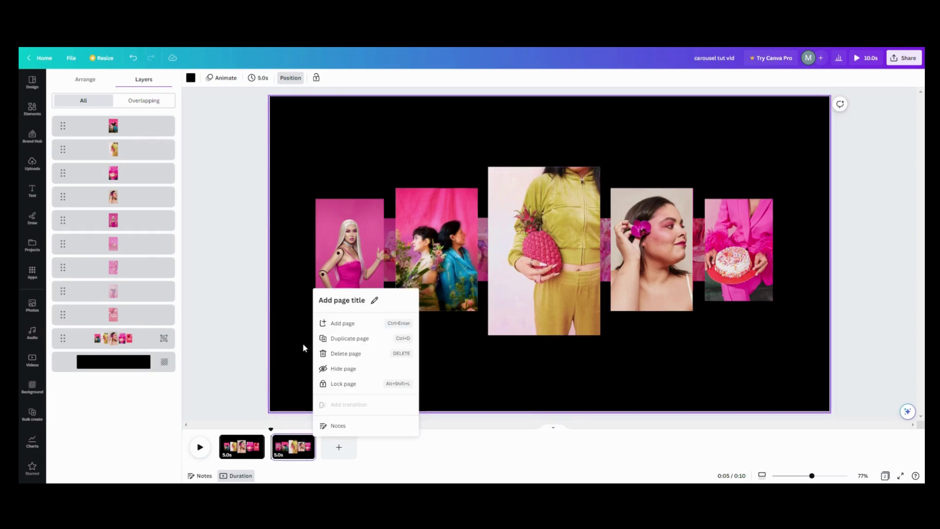
left_click(349, 338)
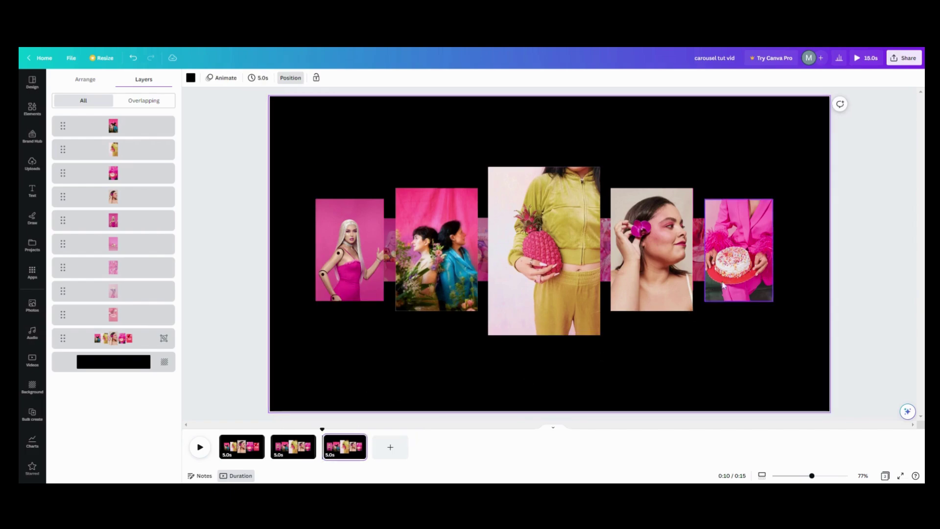
left_click(736, 265)
left_click_drag(736, 264, 685, 157)
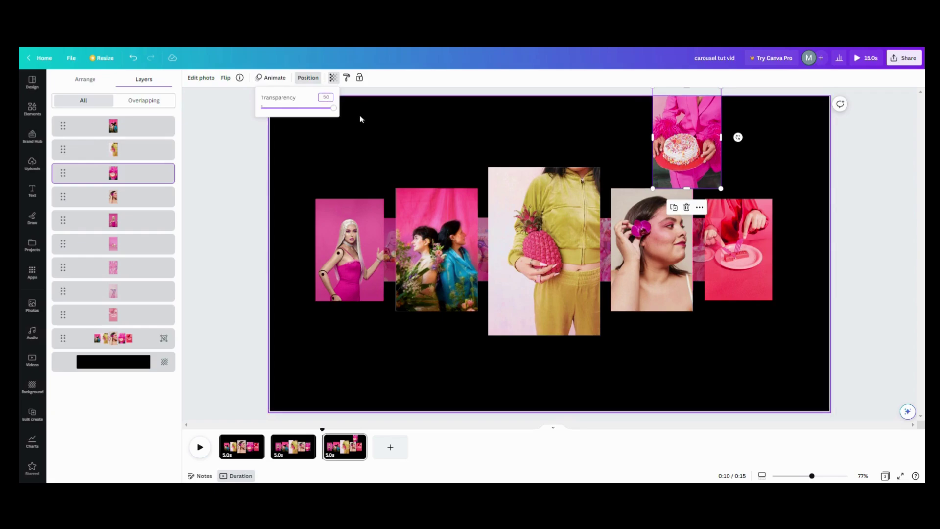
key("Return")
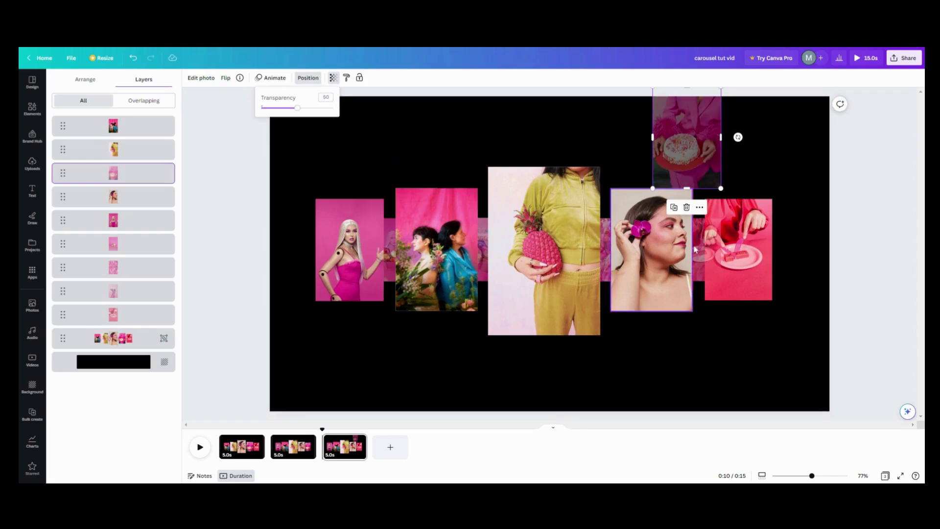
Move the semi-transparent red plate, flower pattern and candle cake hand photos up above the carousel row.
left_click_drag(706, 247, 619, 157)
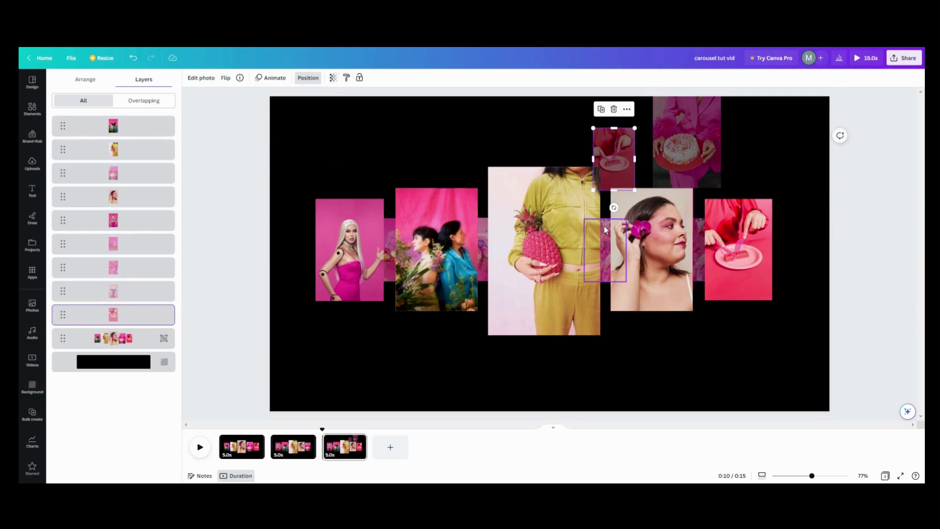
left_click_drag(610, 235, 486, 145)
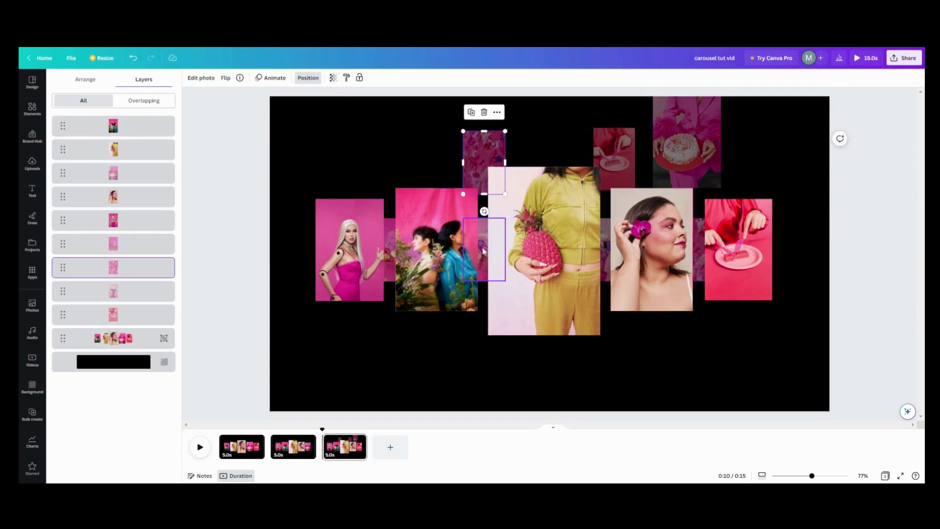
left_click_drag(483, 250, 388, 176)
Move the semi-transparent fruit photo below the leftmost large photo and set its transparency to 100.
left_click_drag(388, 236, 339, 323)
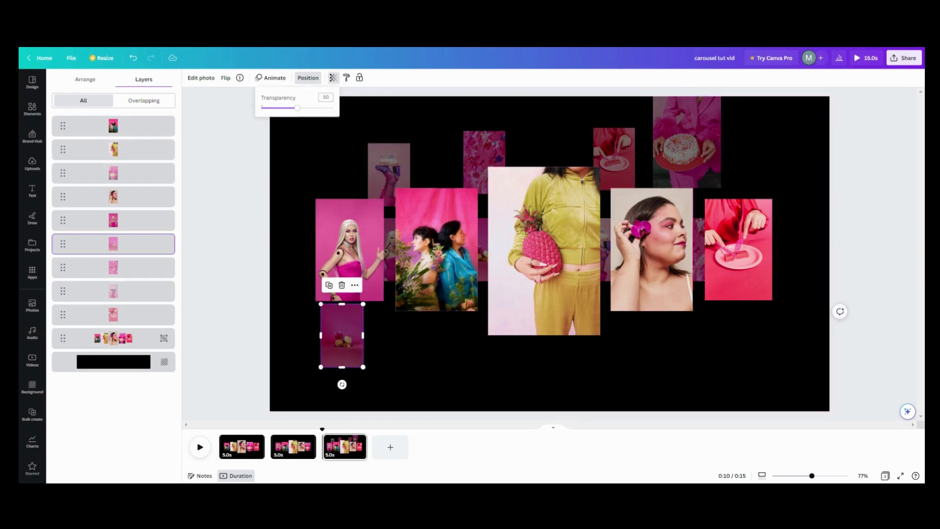
left_click_drag(298, 114, 334, 109)
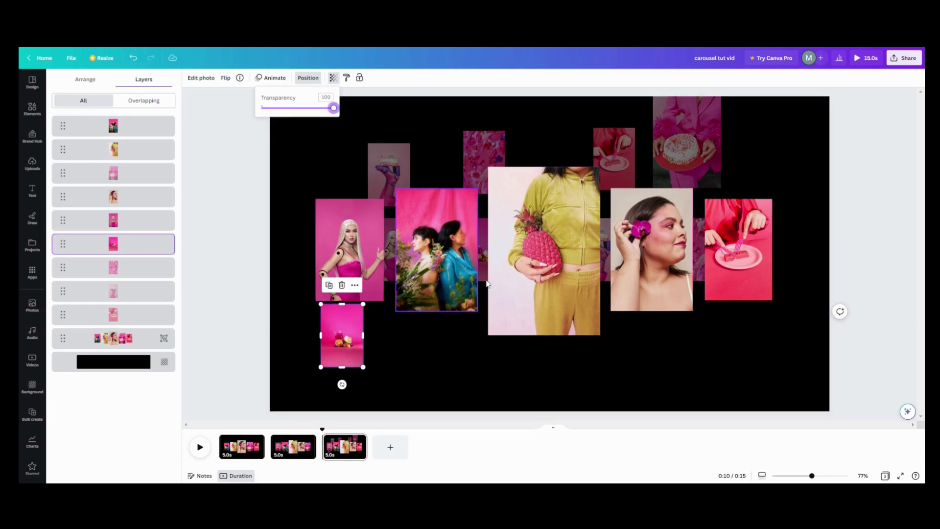
Move the orchid portrait to the rightmost slot and the pineapple photo to the slot beside it, shrinking both to match those slots.
left_click(655, 265)
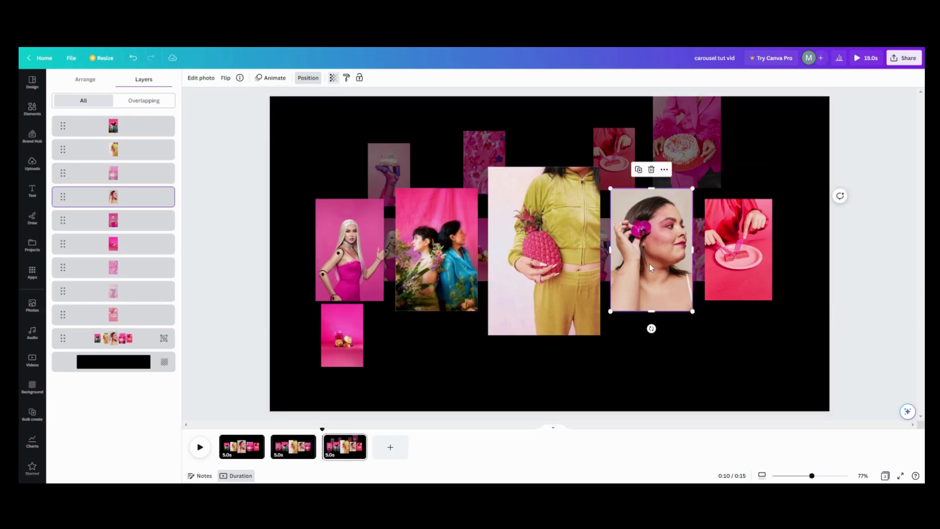
left_click_drag(655, 264, 745, 274)
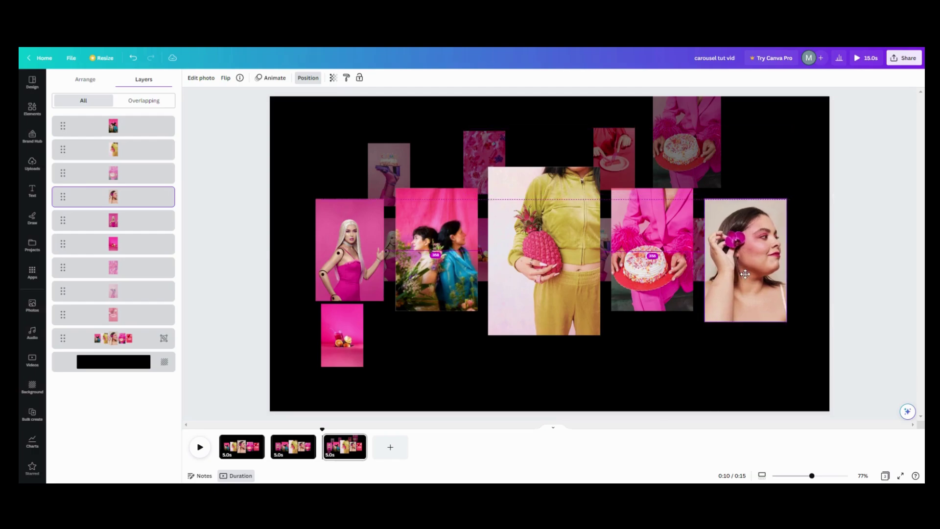
left_click_drag(786, 322, 777, 293)
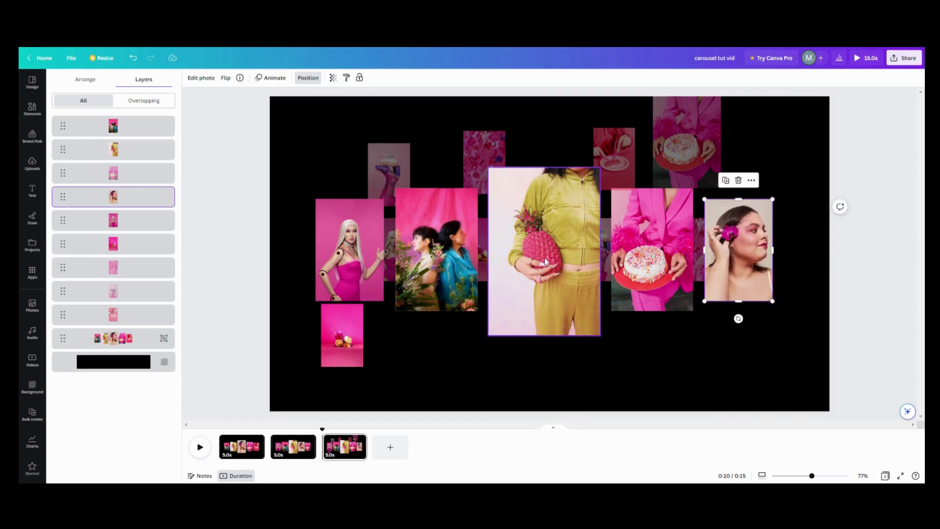
left_click_drag(546, 259, 668, 277)
left_click_drag(727, 357, 695, 313)
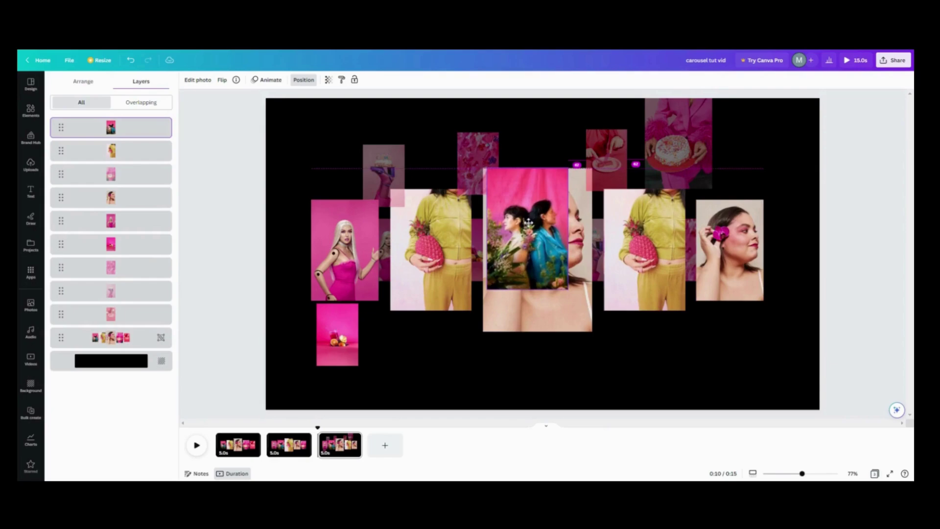
Move the two women photo to the centre, the blonde figure photo to the second slot and the fruit photo to the leftmost, enlarging each to fit.
left_click_drag(529, 224, 524, 221)
left_click_drag(564, 291, 593, 327)
left_click_drag(356, 252, 433, 237)
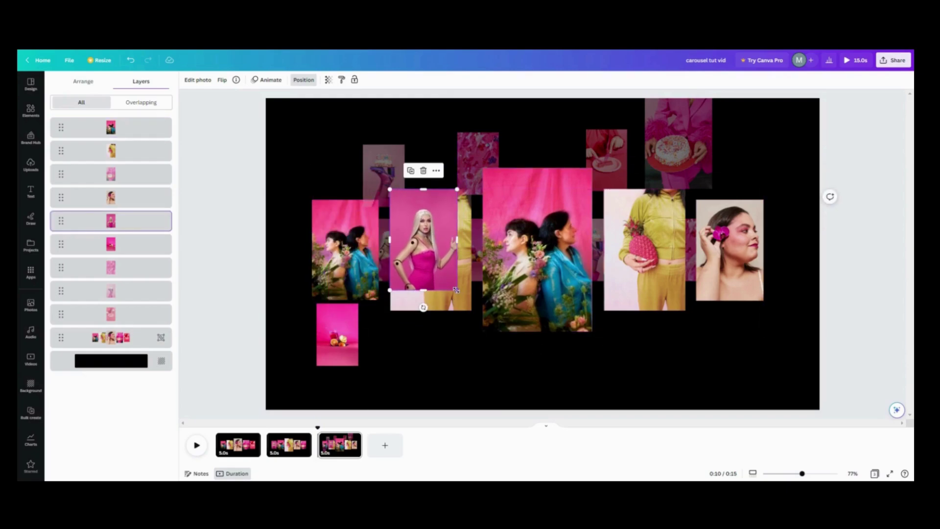
left_click_drag(456, 290, 472, 311)
left_click_drag(338, 344, 378, 299)
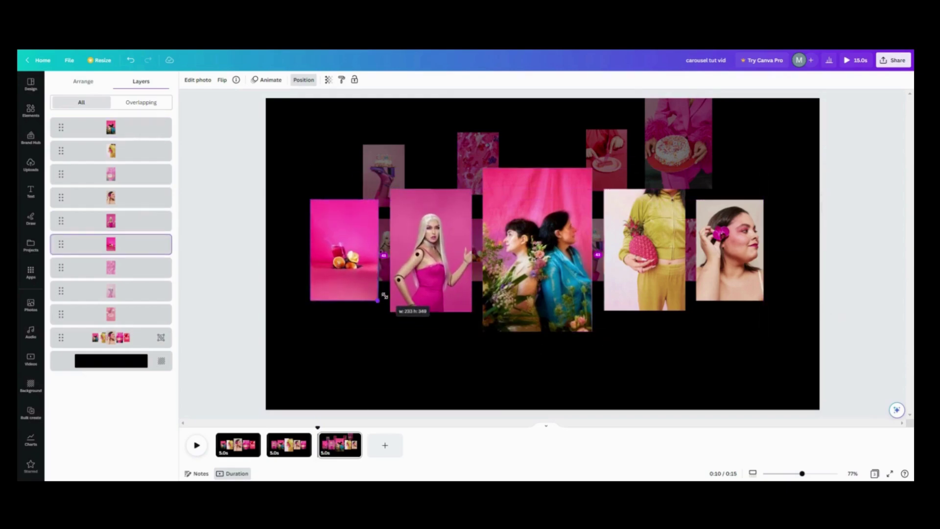
Move the semi-transparent candle cake hand, flower pattern and red plate photos into the first three gaps between the large photos.
left_click_drag(385, 163, 394, 232)
left_click_drag(478, 162, 463, 239)
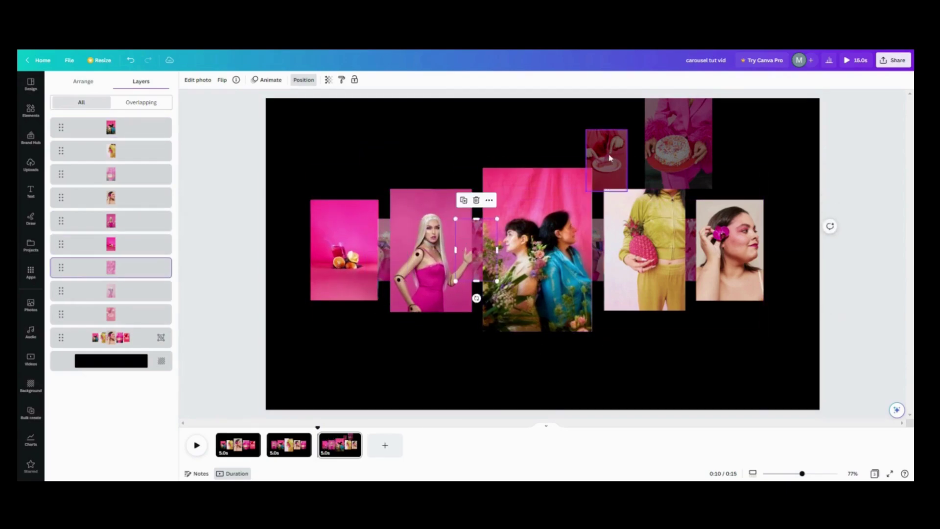
left_click_drag(610, 157, 599, 242)
Place the semi-transparent cake photo in the rightmost gap at background photo size and send its layer behind the large photos.
left_click_drag(687, 143, 697, 281)
left_click_drag(688, 264, 703, 264)
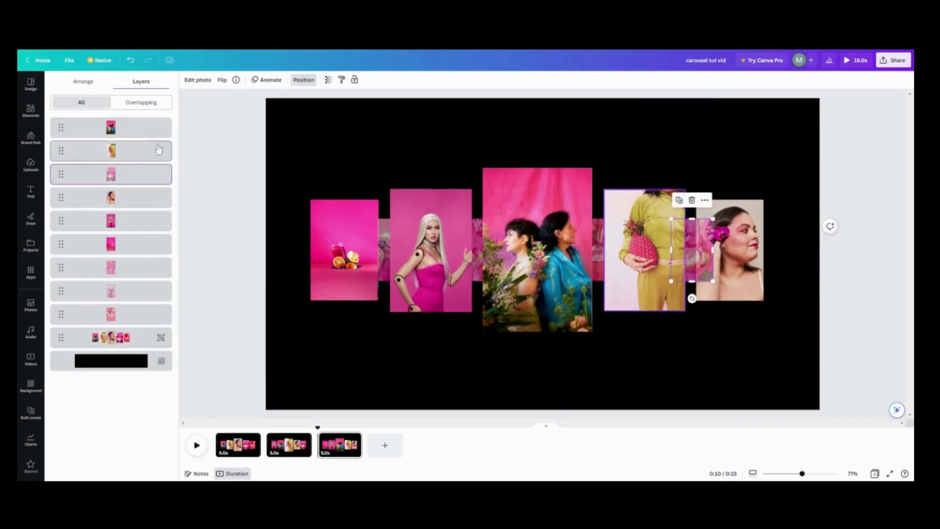
left_click_drag(123, 175, 119, 276)
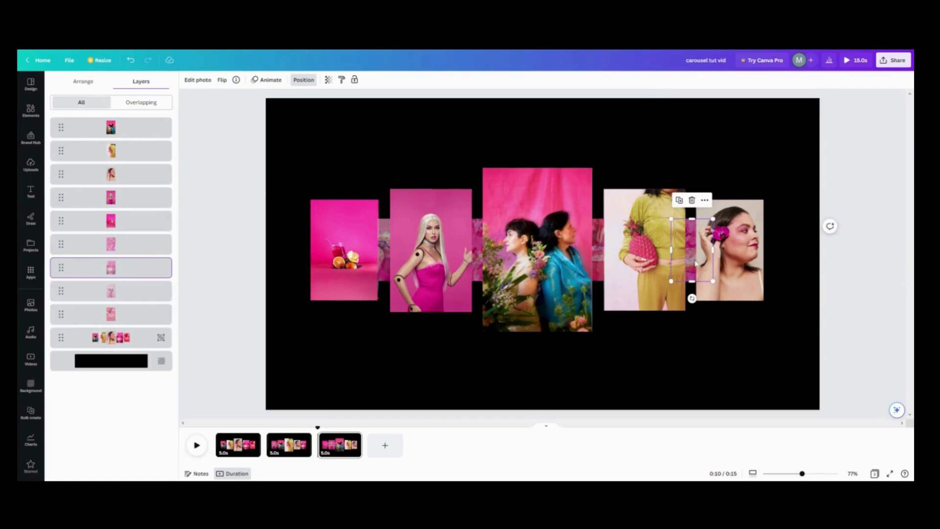
left_click(690, 336)
Play the carousel preview from the first page to check the movement between pages.
left_click(198, 448)
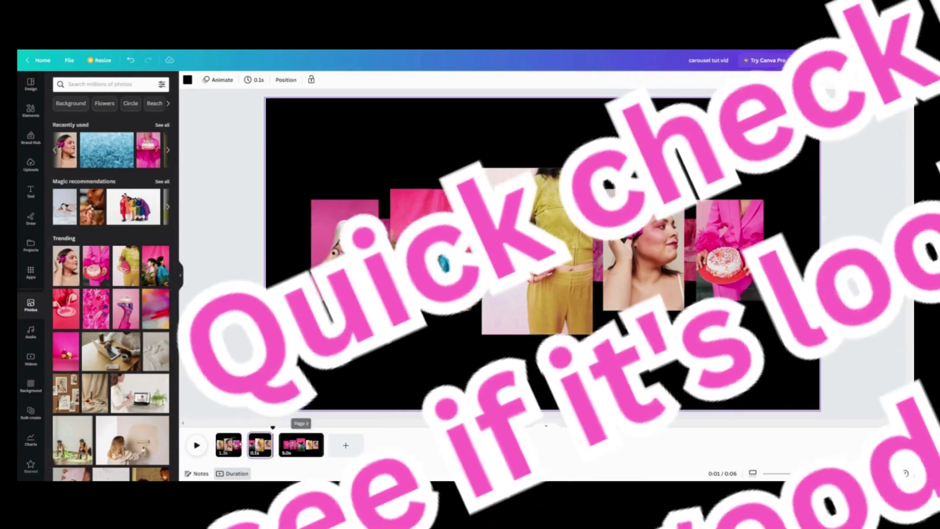
left_click(230, 445)
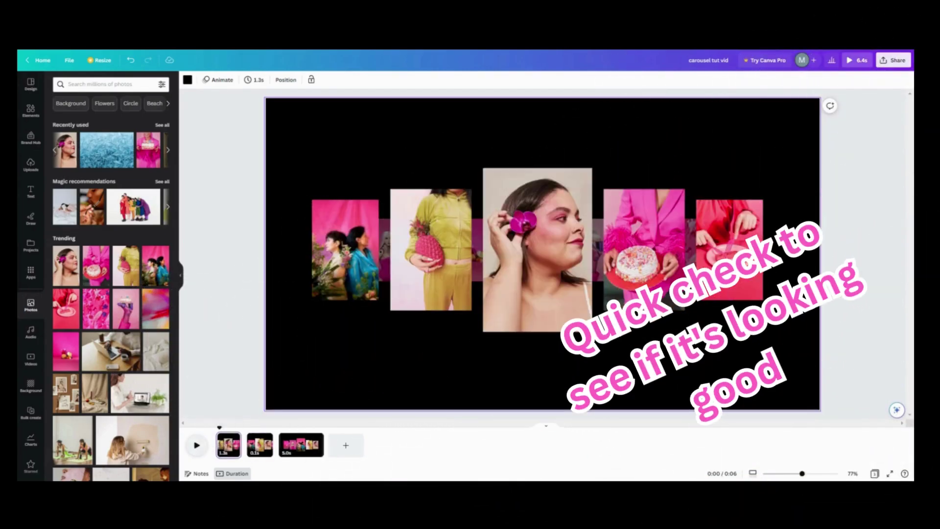
left_click(198, 446)
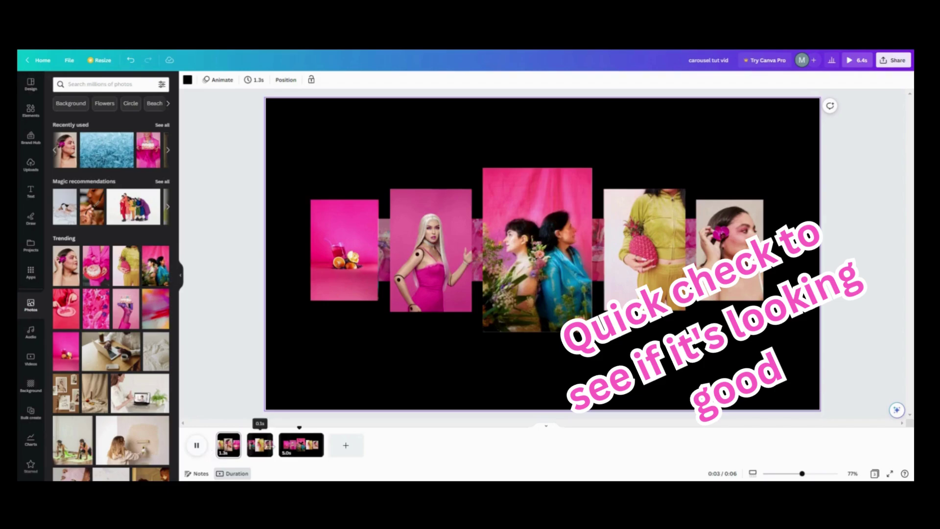
Add a Match & Move transition after the first page and play the carousel to check it.
left_click(243, 446)
left_click(70, 207)
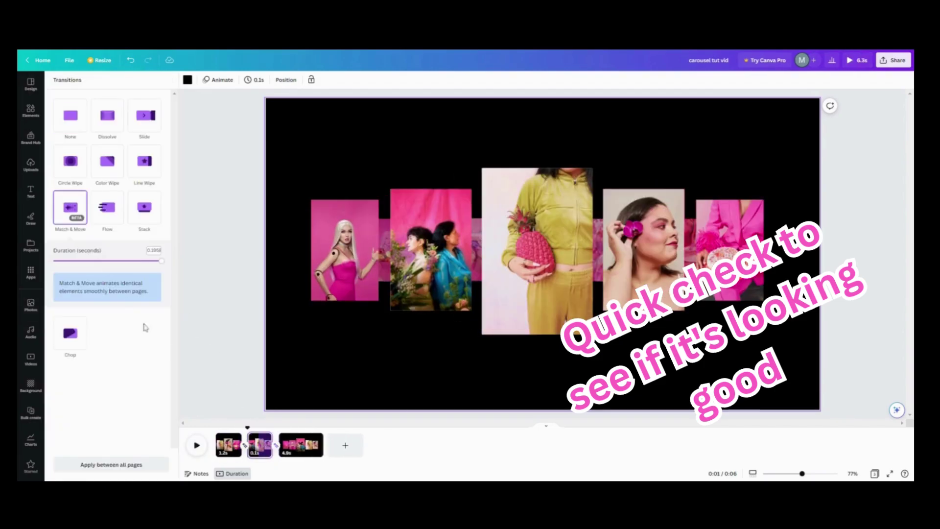
left_click(196, 445)
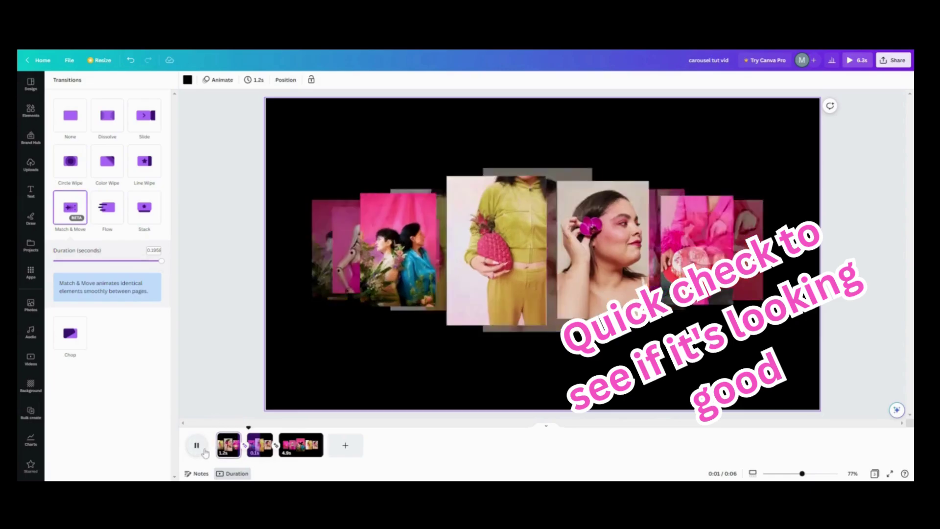
left_click(256, 279)
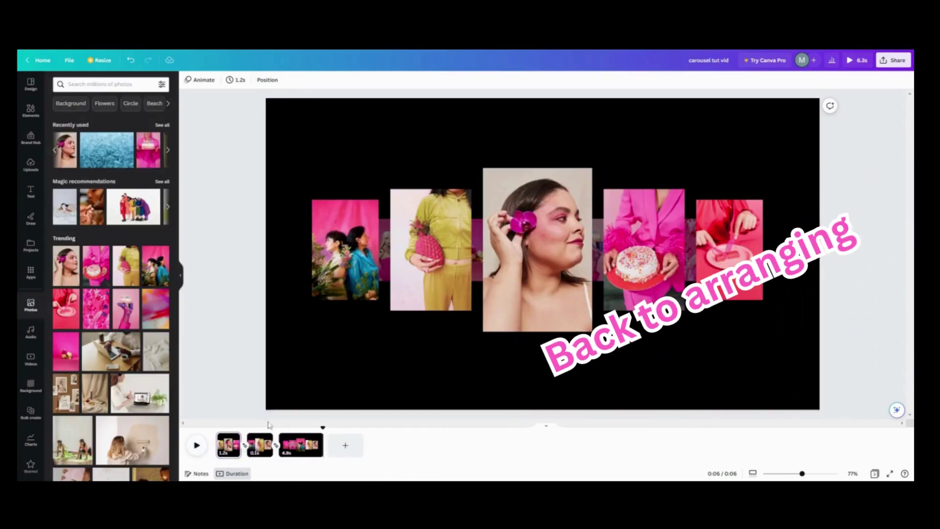
Duplicate the third page and, on the copy, move the orchid portrait above the carousel row with transparency 5.
left_click(316, 439)
left_click(354, 339)
left_click_drag(735, 242, 683, 139)
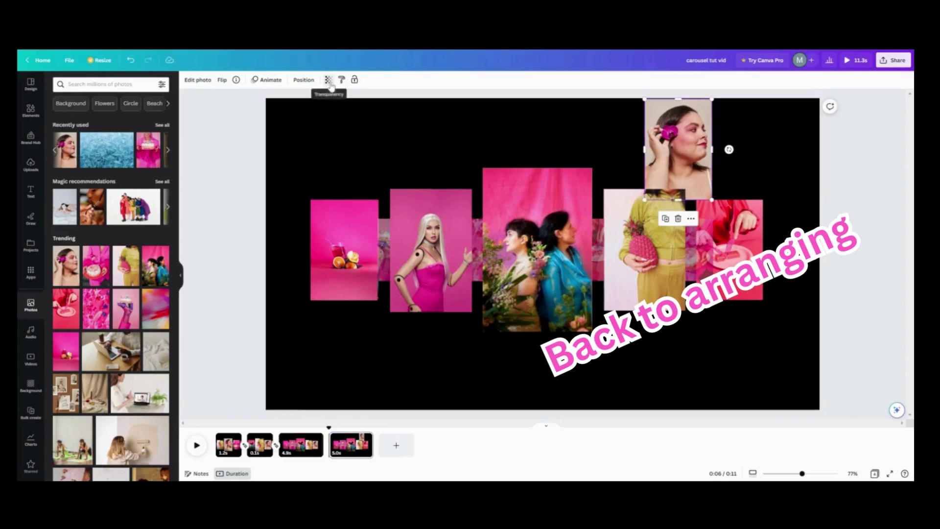
type("5")
Move the semi-transparent cake, plate and flower pattern photos above the row, and the candle cake hand photo below the leftmost photo at full opacity.
left_click_drag(598, 250, 601, 161)
left_click_drag(597, 236, 484, 158)
left_click_drag(476, 236, 382, 158)
left_click_drag(385, 245, 341, 323)
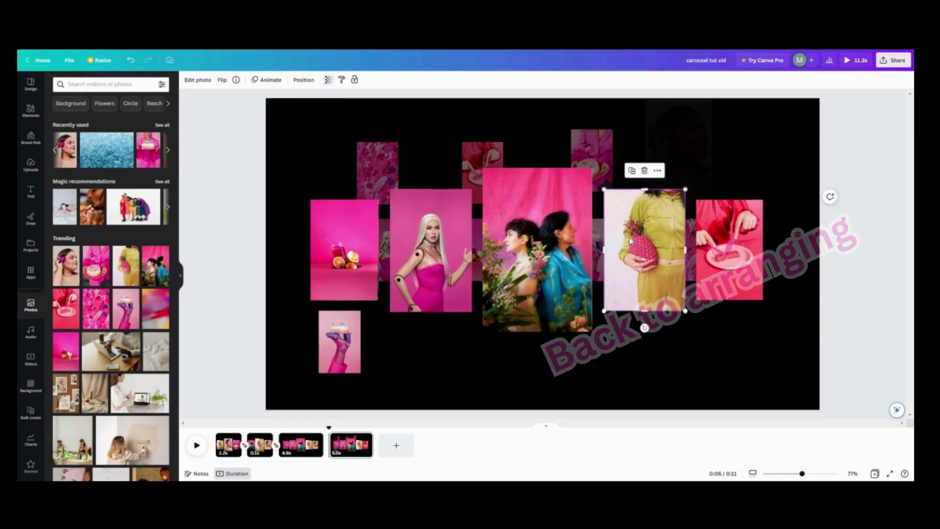
Shift the pineapple, couple and doll photos one slot right, resizing them to fit the far-right, inner-right and centre slots.
left_click_drag(676, 296, 763, 300)
left_click_drag(554, 279, 674, 300)
left_click_drag(713, 353, 686, 311)
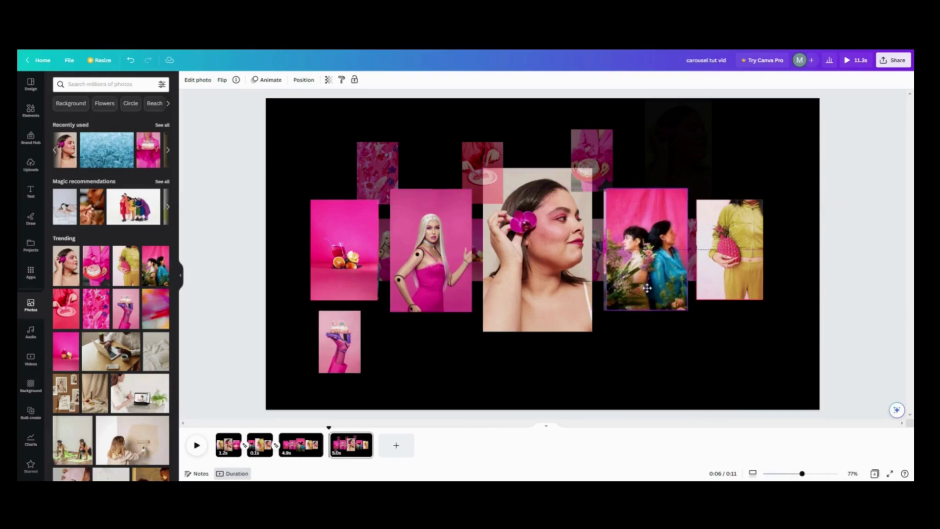
left_click_drag(421, 261, 514, 240)
left_click_drag(566, 291, 593, 331)
Move the orange drink photo to the inner-left slot and the candle cake hand photo to the far-left slot, enlarging both to fit.
left_click_drag(349, 265, 428, 254)
left_click_drag(458, 290, 472, 311)
left_click_drag(342, 342, 335, 232)
left_click_drag(355, 263, 379, 301)
Lower the semi-transparent flower pattern, plate and cake photos into the gaps of the background row.
left_click_drag(387, 167, 394, 244)
left_click_drag(484, 154, 473, 226)
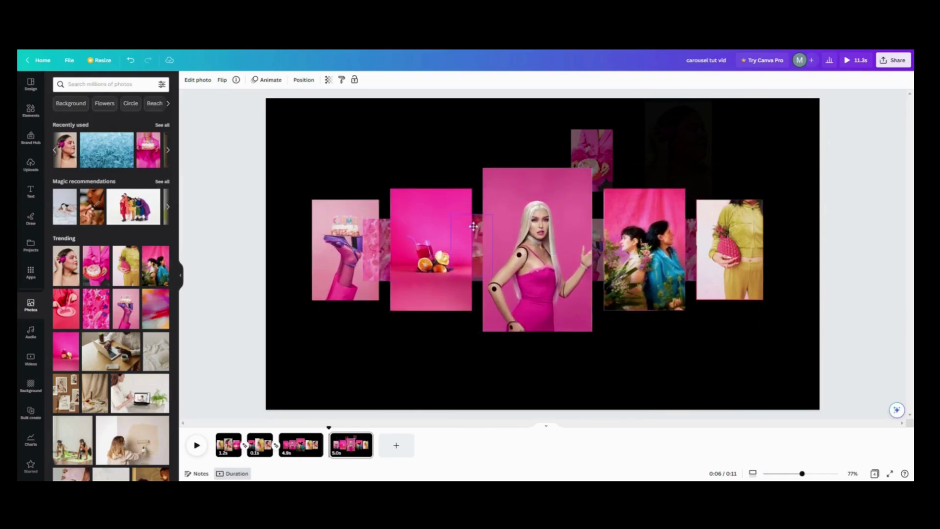
left_click_drag(607, 172, 619, 261)
Increase the faint orchid portrait's opacity, shrink it into the rightmost background gap and send its layer behind, with the candle cake hand layer raised.
left_click(690, 246)
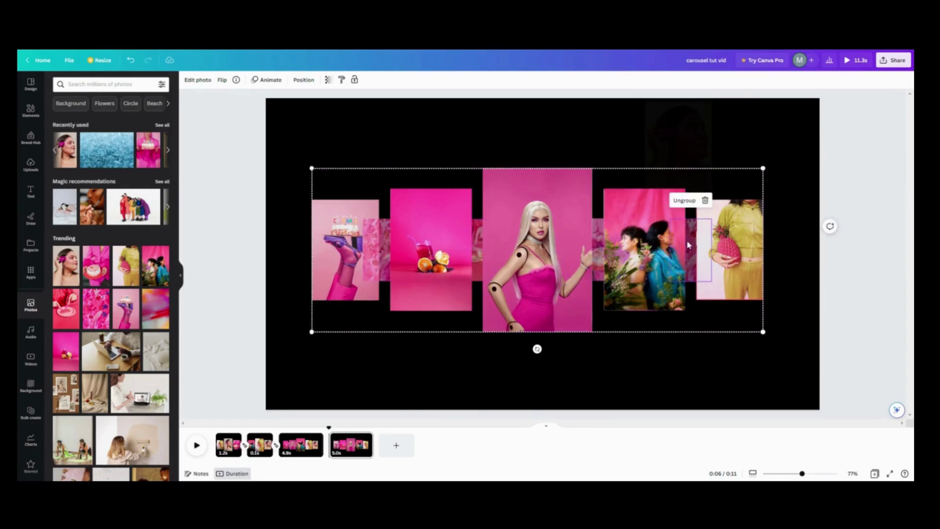
left_click(111, 174)
left_click(328, 80)
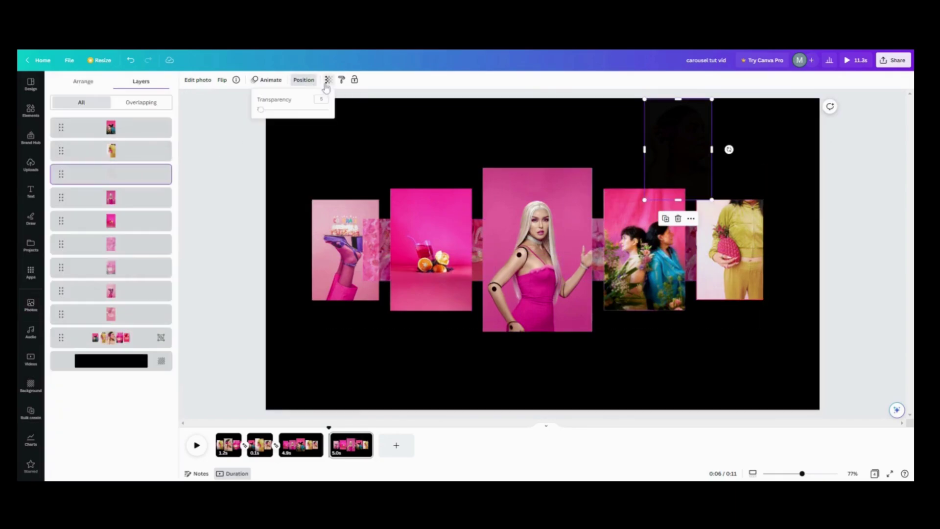
left_click_drag(265, 110, 458, 121)
left_click_drag(683, 143, 696, 250)
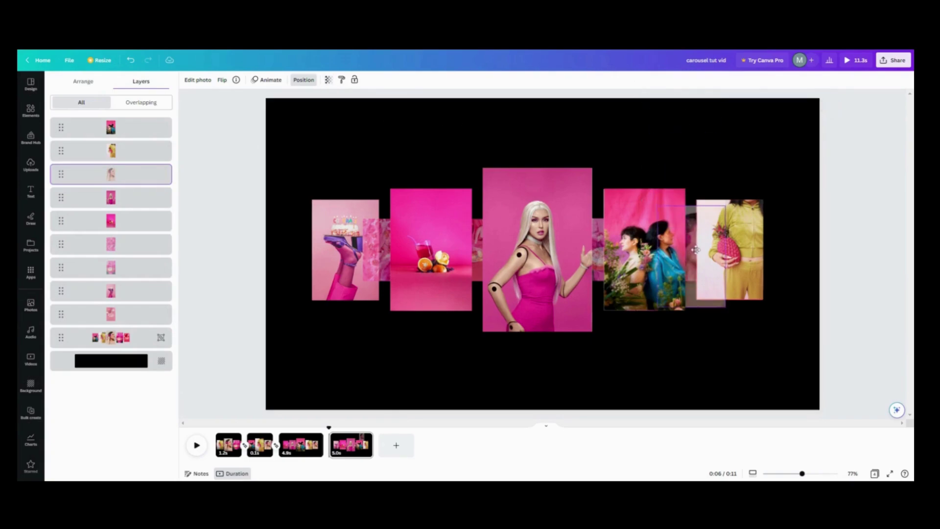
left_click_drag(724, 319, 704, 280)
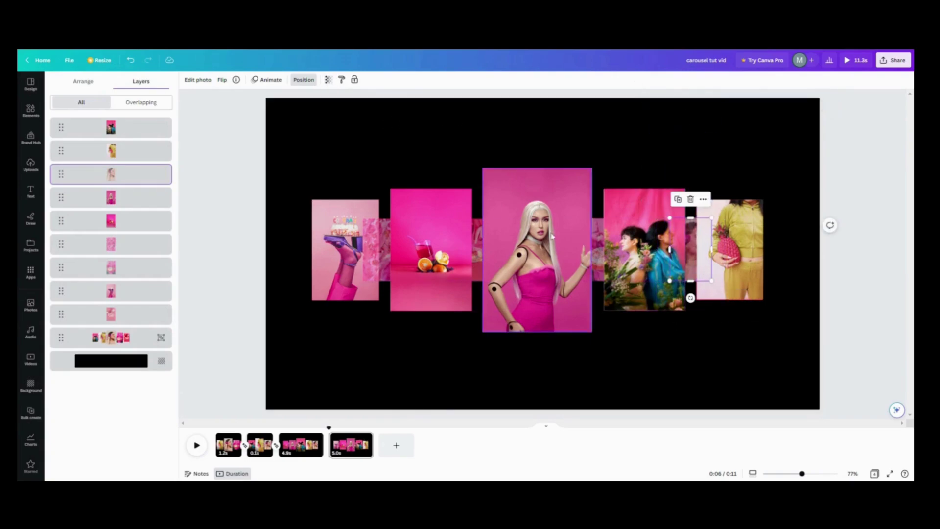
left_click_drag(102, 178, 117, 205)
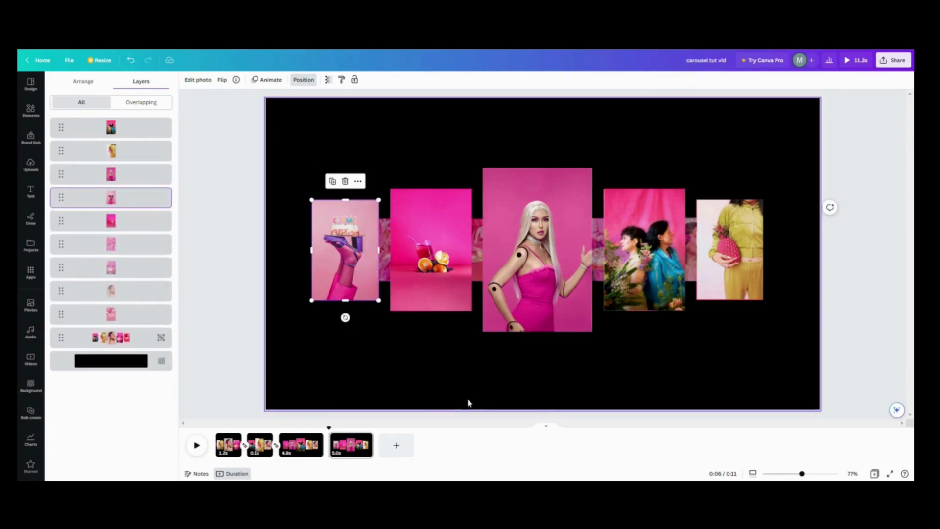
Duplicate the fourth page and, on the copy, move the pineapple, orchid, cake and plate photos above the row and the flower pattern below.
left_click(365, 440)
left_click(408, 337)
left_click_drag(723, 260, 675, 158)
left_click_drag(691, 251, 596, 170)
left_click_drag(599, 250, 476, 167)
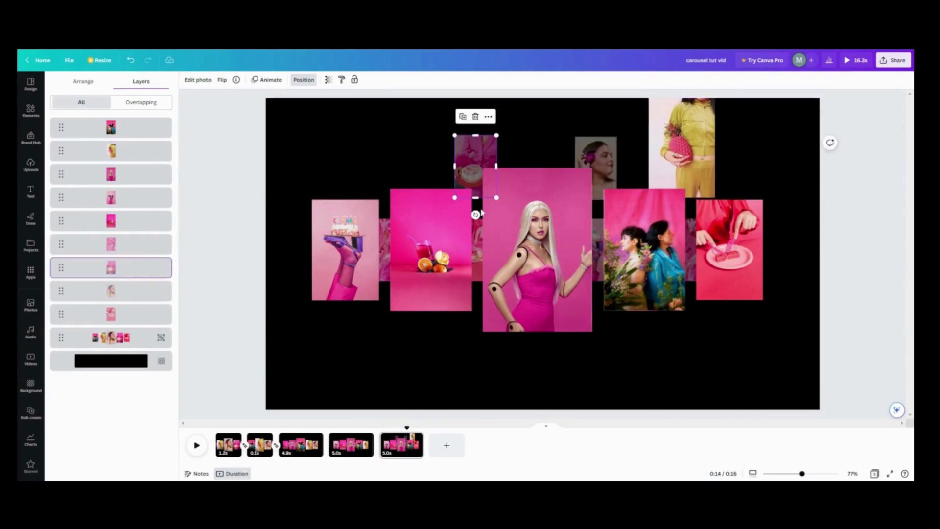
left_click_drag(477, 251, 377, 175)
left_click_drag(385, 251, 321, 355)
Make the pineapple photo above the row semi-transparent and give the flower pattern photo full opacity.
left_click(682, 150)
left_click(328, 80)
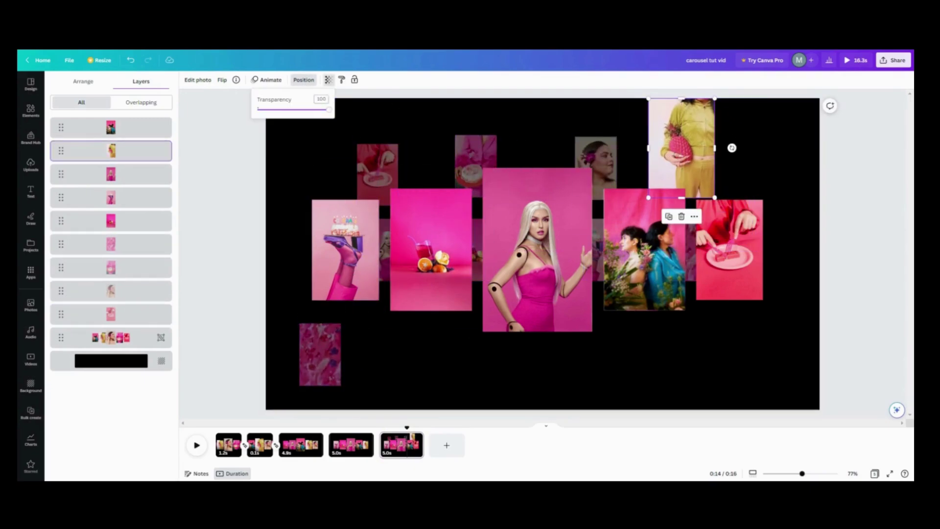
left_click_drag(329, 110, 360, 160)
left_click(320, 348)
left_click(328, 80)
Shift the couple, doll and orange drink photos one slot right, resizing them to fit the far-right, inner-right and centre slots.
left_click_drag(645, 250, 737, 260)
left_click_drag(778, 322, 772, 288)
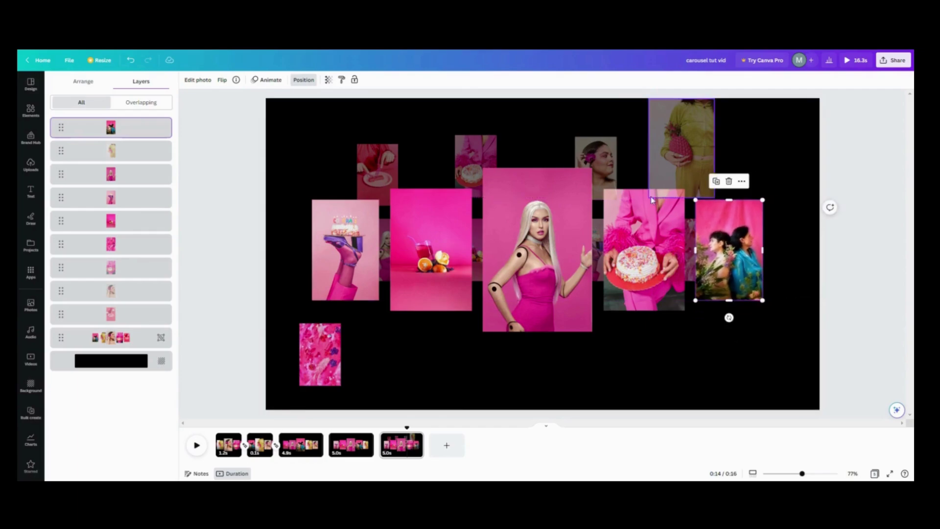
left_click_drag(537, 250, 657, 272)
left_click_drag(712, 355, 703, 310)
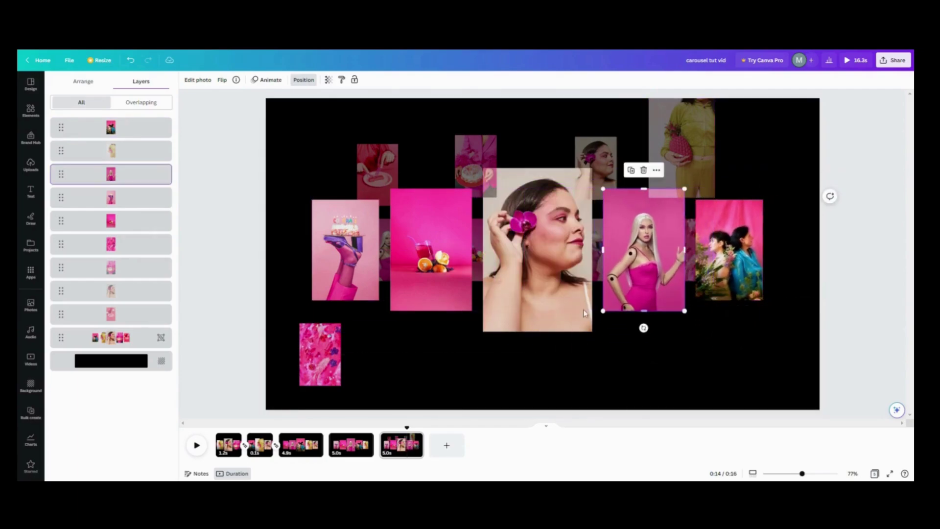
left_click_drag(429, 249, 522, 228)
left_click_drag(563, 290, 592, 332)
Enlarge the candle cake hand photo into the inner-left slot and the flower pattern photo into the far-left slot.
left_click_drag(352, 259, 432, 248)
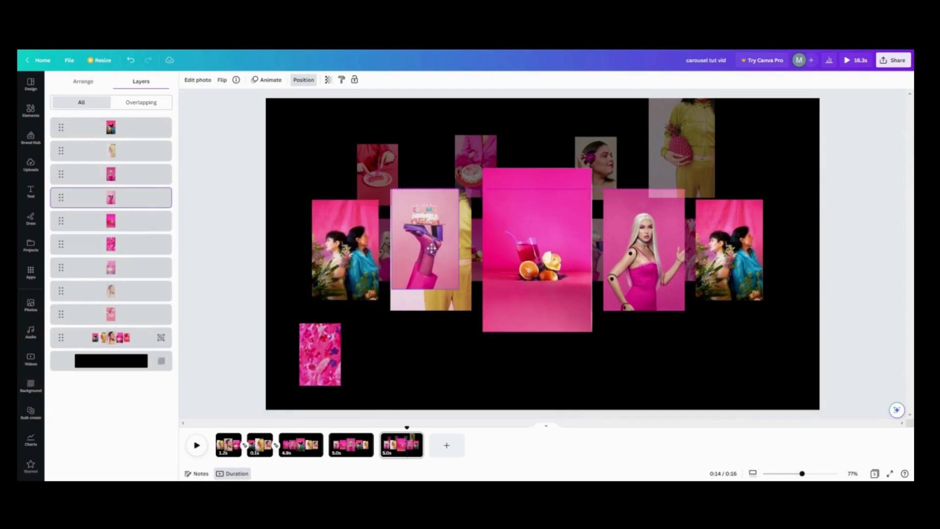
left_click_drag(457, 290, 472, 310)
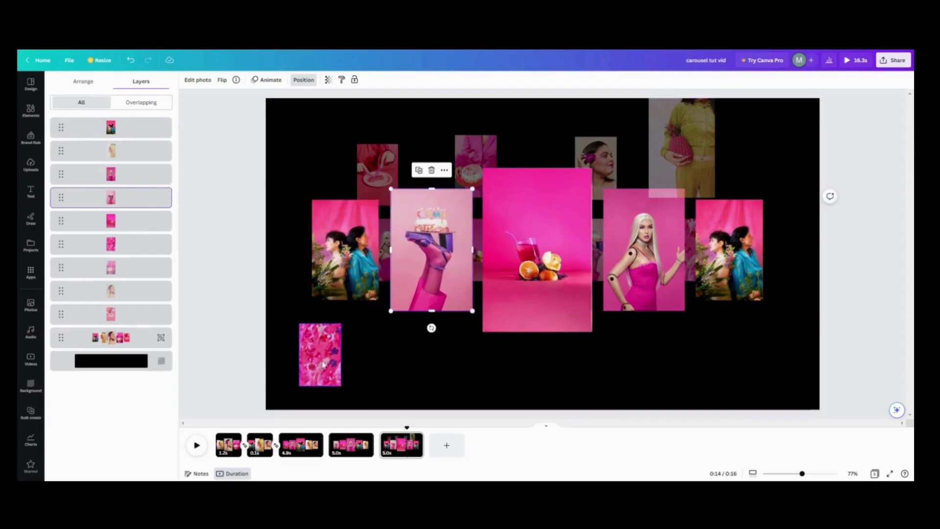
left_click_drag(320, 354, 332, 229)
left_click_drag(353, 259, 380, 298)
Return the pineapple, orchid, cake and plate photos to the background row, shrinking the pineapple photo and sending its layer behind the foreground photos.
left_click_drag(681, 147, 684, 268)
left_click_drag(717, 318, 600, 240)
left_click_drag(475, 165, 479, 234)
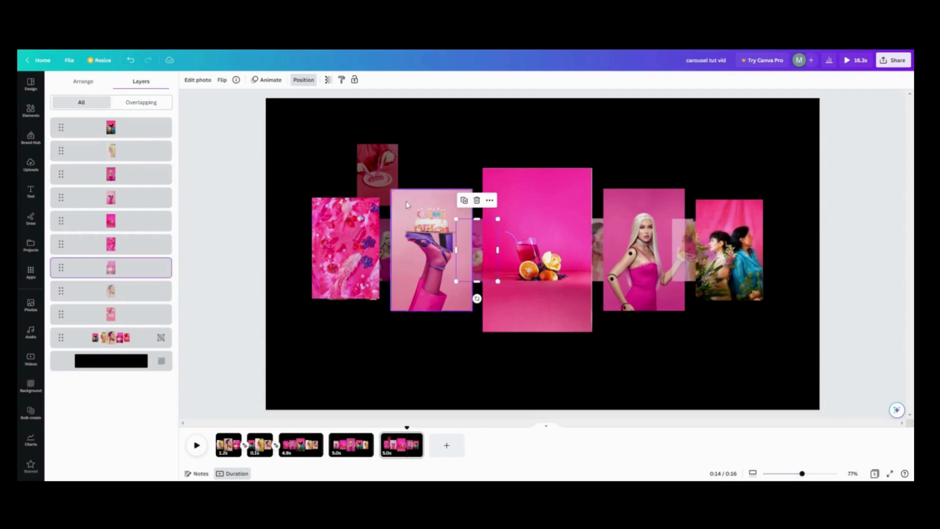
left_click_drag(406, 205, 402, 215)
right_click(401, 444)
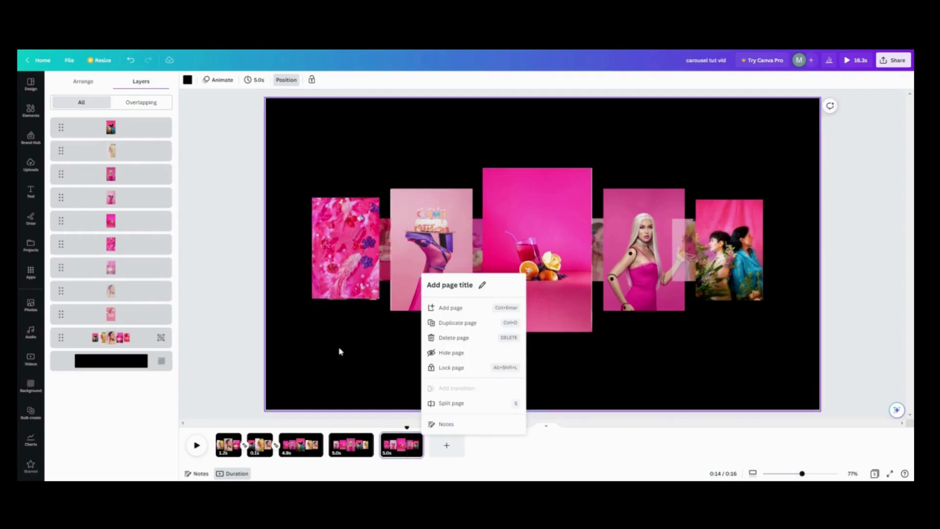
left_click_drag(120, 151, 120, 252)
Duplicate the fifth page and, on the copy, move the couple, pineapple, orchid and cake photos above the row and the plate photo below.
right_click(402, 444)
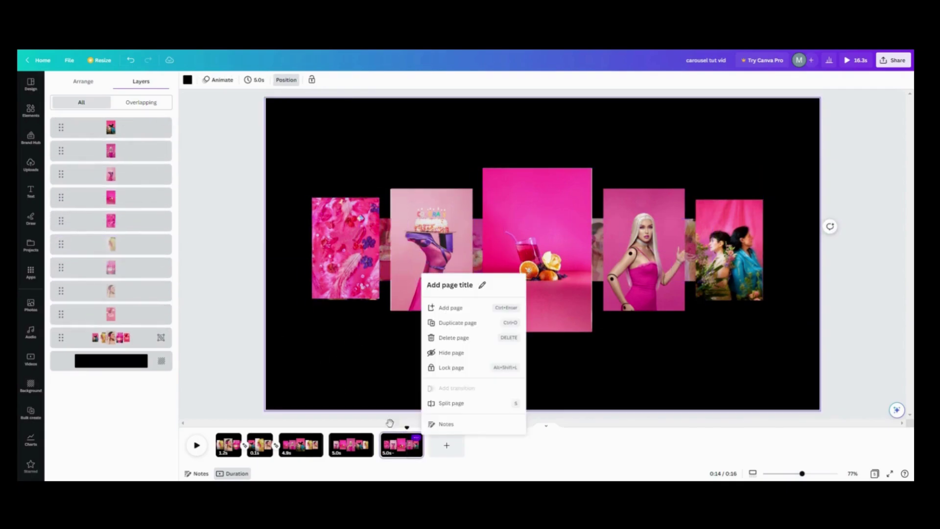
left_click(451, 336)
left_click_drag(735, 267, 696, 153)
left_click_drag(697, 240, 611, 158)
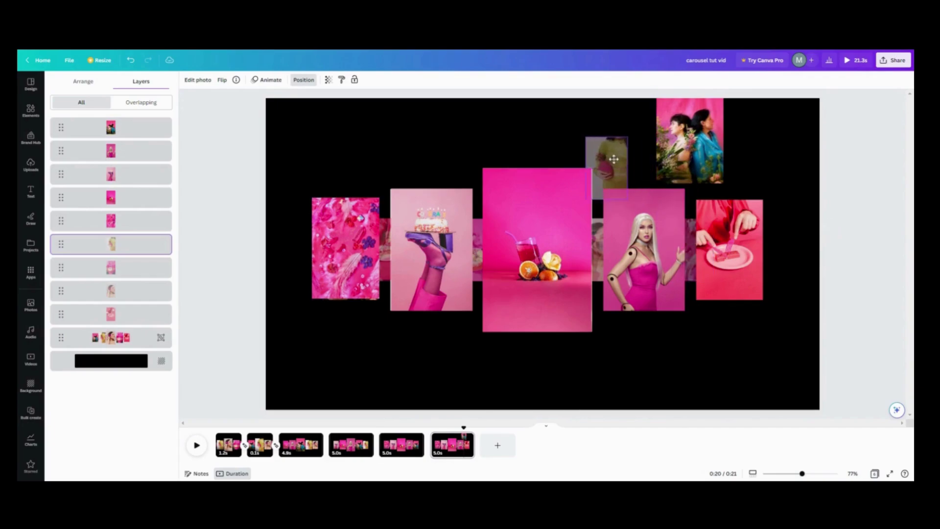
left_click_drag(597, 250, 479, 161)
left_click_drag(477, 250, 381, 175)
left_click_drag(385, 250, 327, 338)
Set the couple photo's transparency to 50 and give the plate photo full opacity.
left_click(714, 168)
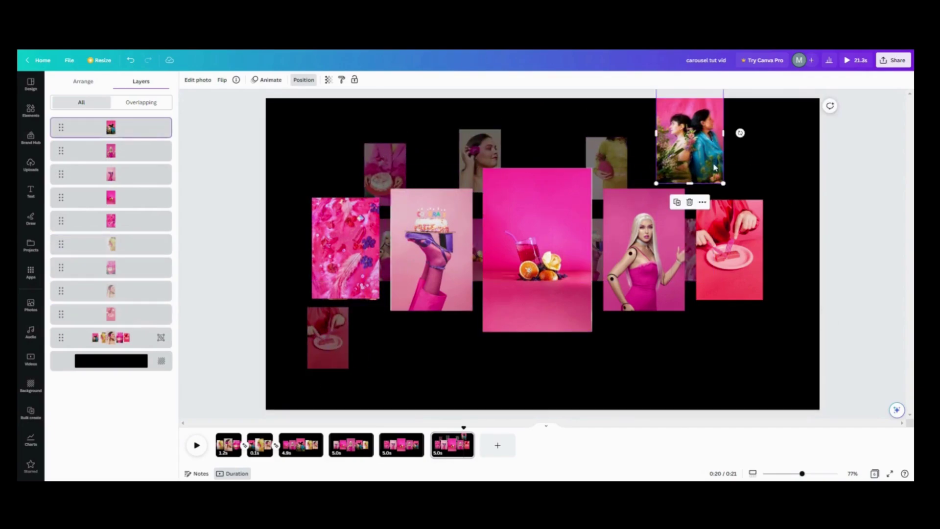
left_click(330, 82)
left_click(321, 99)
type("50")
key("Return")
left_click(328, 338)
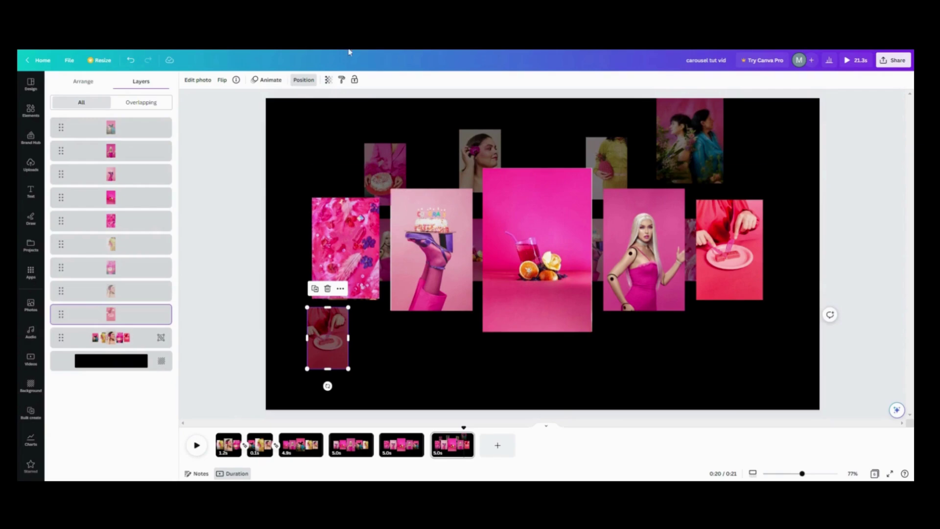
left_click(329, 80)
left_click_drag(294, 111, 328, 111)
Shift the doll, orange drink and candle cake hand photos one slot right, resizing them to fit the far-right, inner-right and centre slots.
left_click_drag(646, 254, 736, 265)
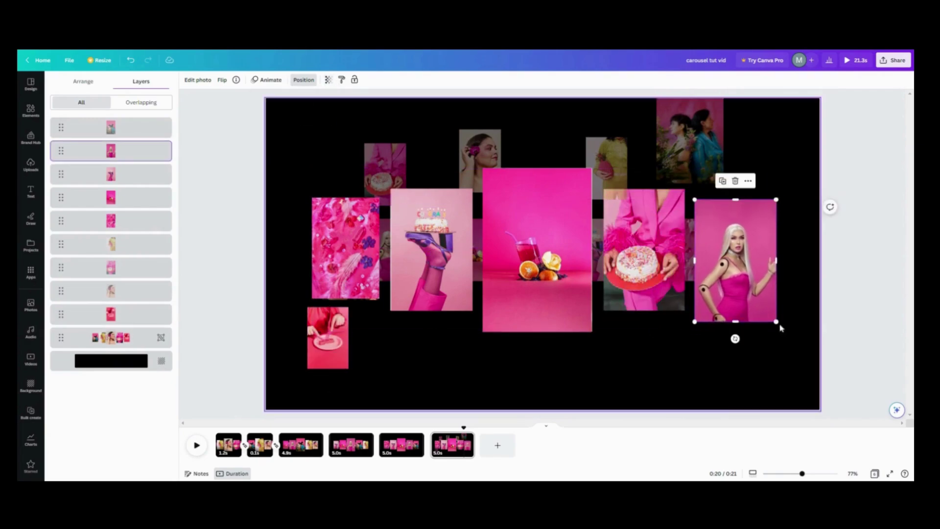
left_click_drag(777, 322, 781, 289)
left_click_drag(583, 331, 704, 297)
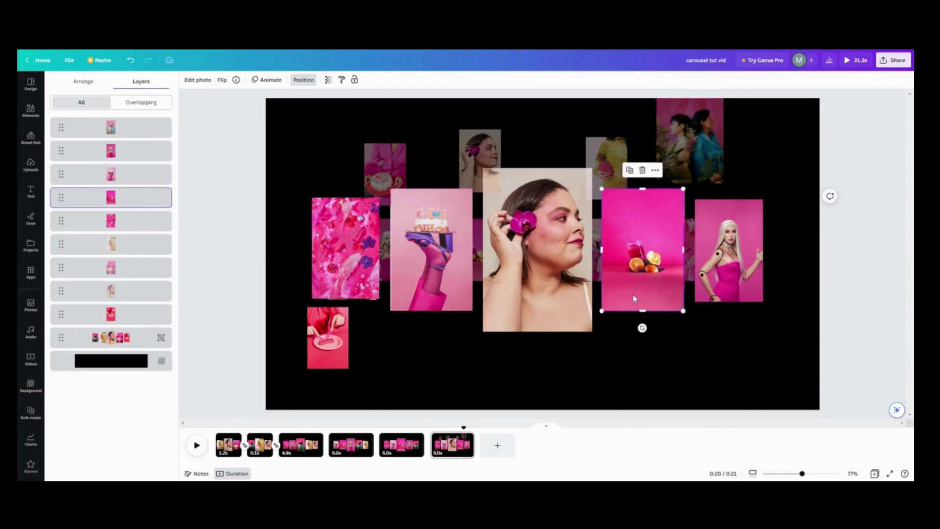
left_click_drag(648, 254, 647, 254)
left_click_drag(436, 260, 529, 239)
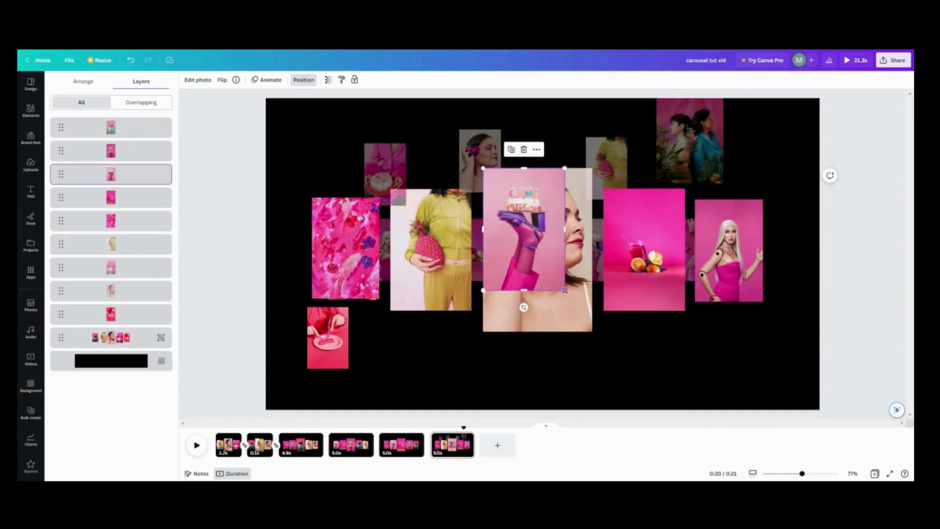
left_click_drag(565, 290, 592, 332)
Enlarge the flower pattern photo into the inner-left slot and the plate photo into the far-left slot.
left_click_drag(315, 236, 411, 218)
left_click(131, 60)
left_click_drag(463, 290, 470, 308)
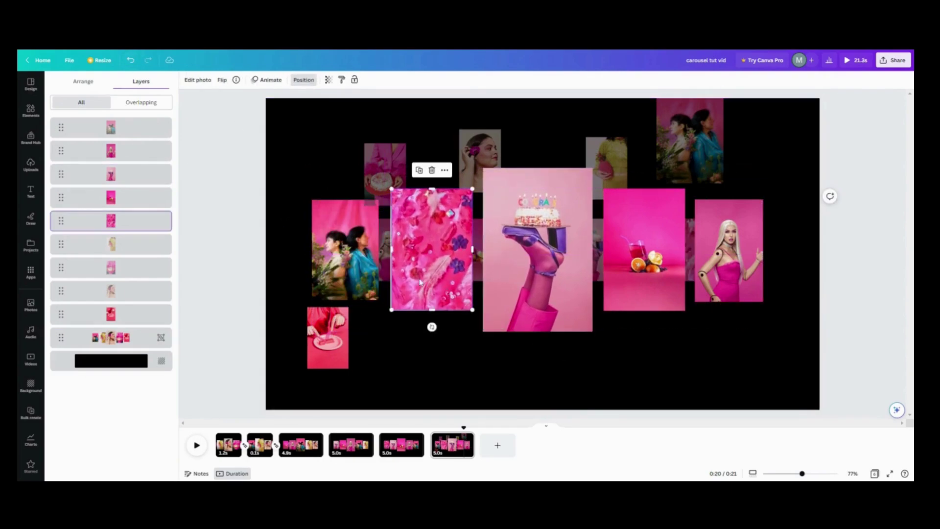
left_click_drag(420, 282, 418, 282)
left_click_drag(469, 310, 471, 312)
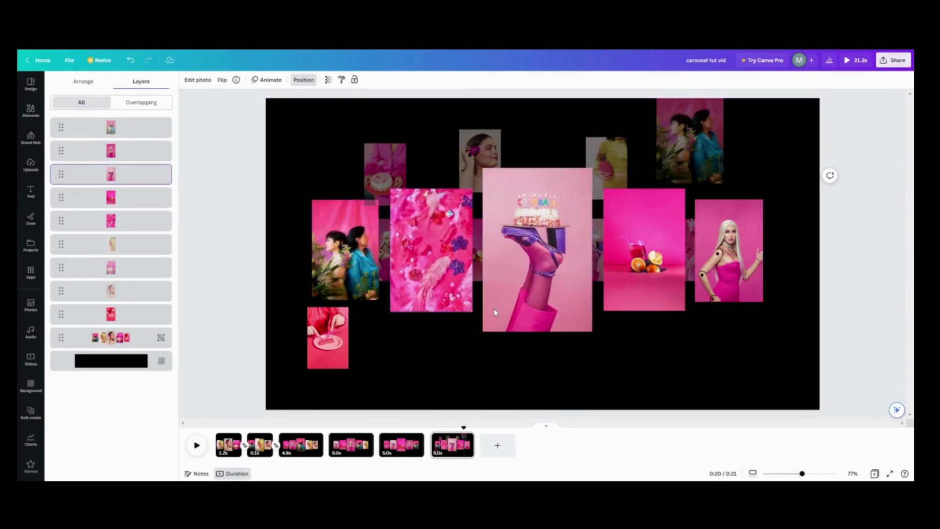
left_click(326, 362)
left_click_drag(326, 361, 331, 255)
Shrink the semi-transparent couple photo into the rightmost background gap and lower the pineapple, orchid and cake photos into the remaining gaps.
left_click(696, 147)
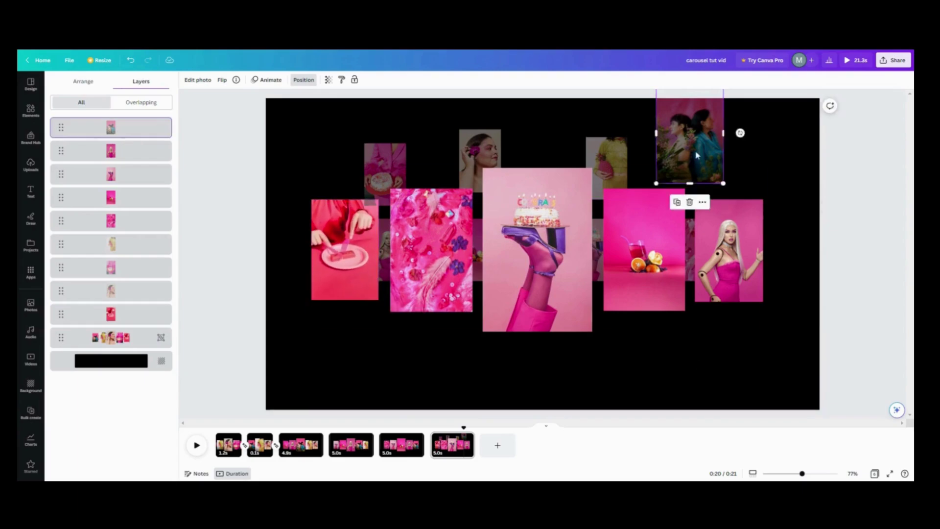
left_click_drag(695, 147, 694, 257)
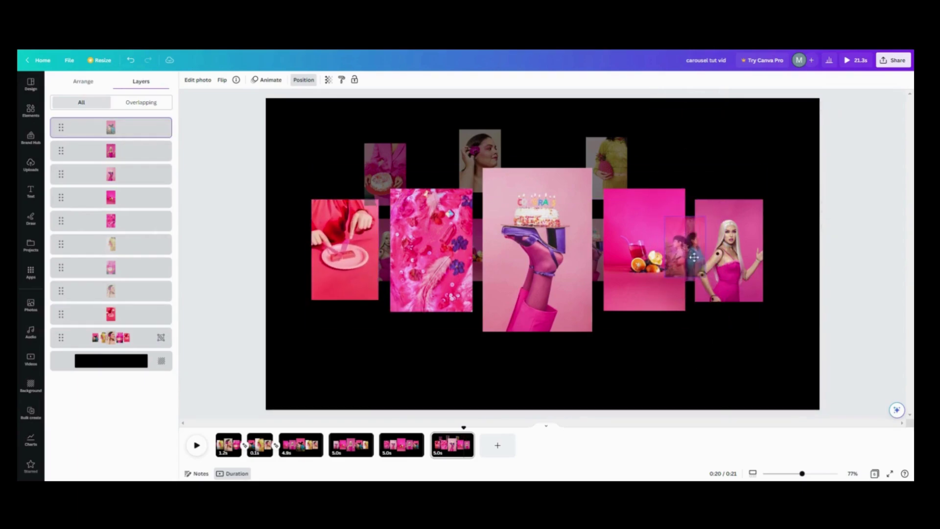
left_click_drag(604, 158, 598, 239)
left_click_drag(482, 161, 478, 250)
left_click_drag(396, 175, 394, 250)
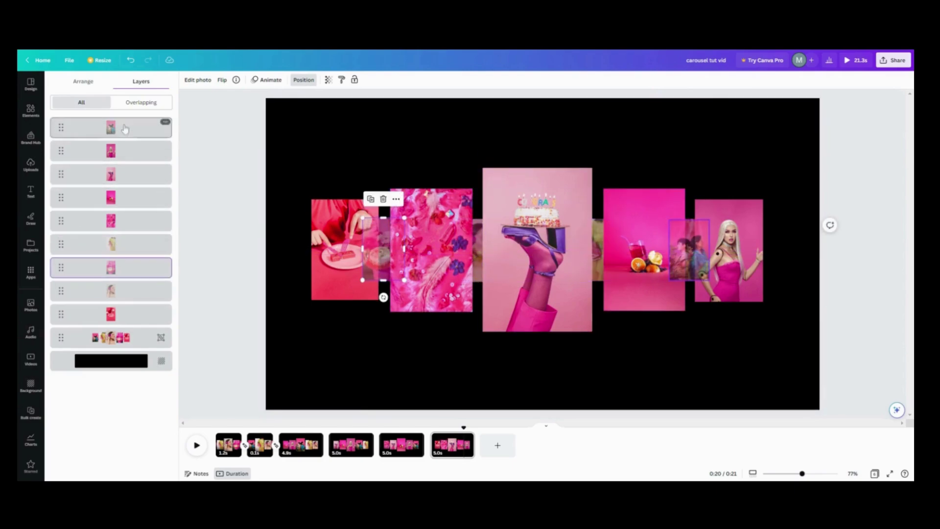
Raise the plate photo's layer among the foreground photos and send the couple photo's layer behind all the other individual photos.
left_click_drag(111, 314, 115, 174)
left_click(679, 263)
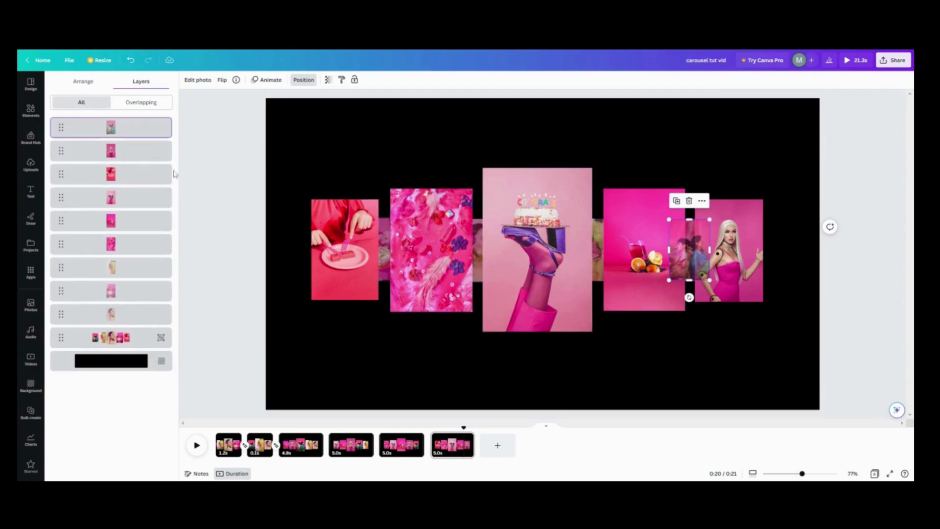
left_click_drag(128, 129, 123, 324)
Duplicate the sixth page and, on the copy, move the doll, couple, pineapple and orchid photos above the row and the cake photo below.
left_click(466, 439)
left_click(508, 323)
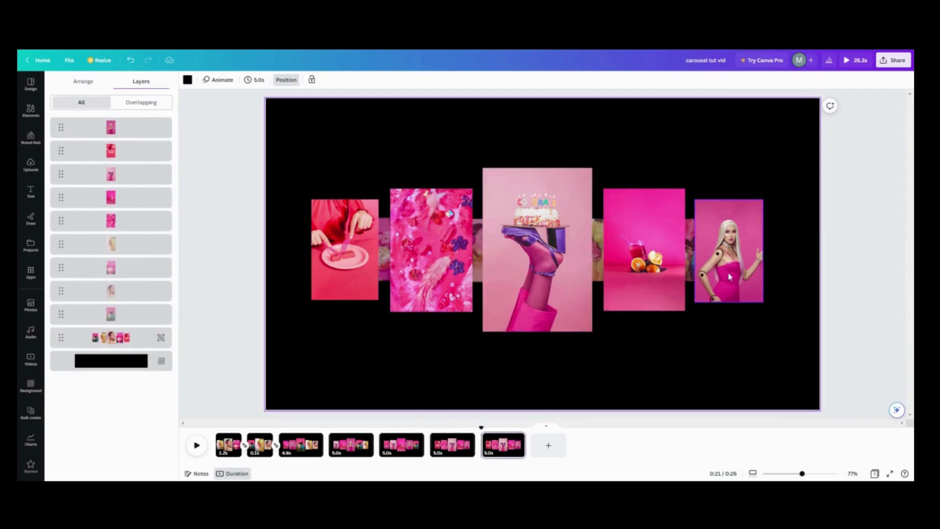
left_click_drag(478, 242, 380, 163)
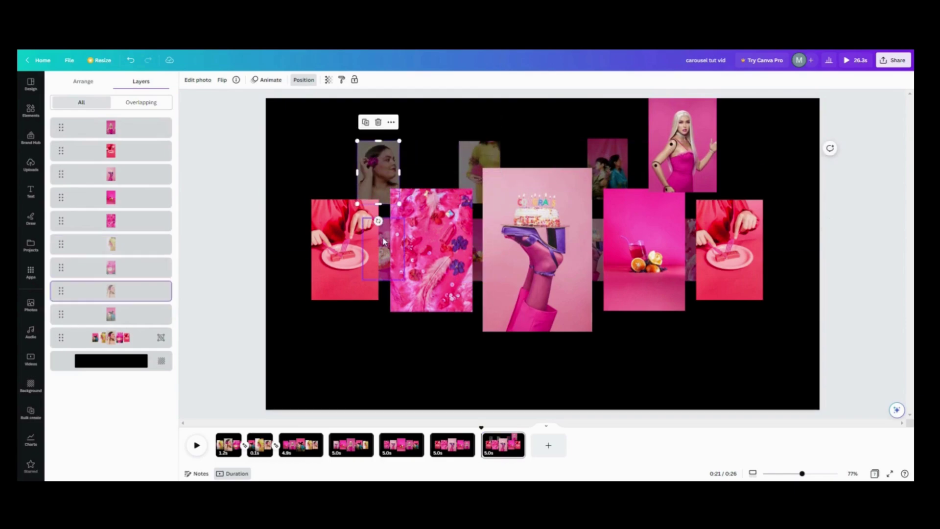
left_click_drag(385, 240, 322, 318)
Give the cake photo full opacity and set the doll photo's transparency to 50.
left_click(328, 80)
left_click_drag(287, 109, 332, 109)
left_click(683, 147)
left_click(329, 80)
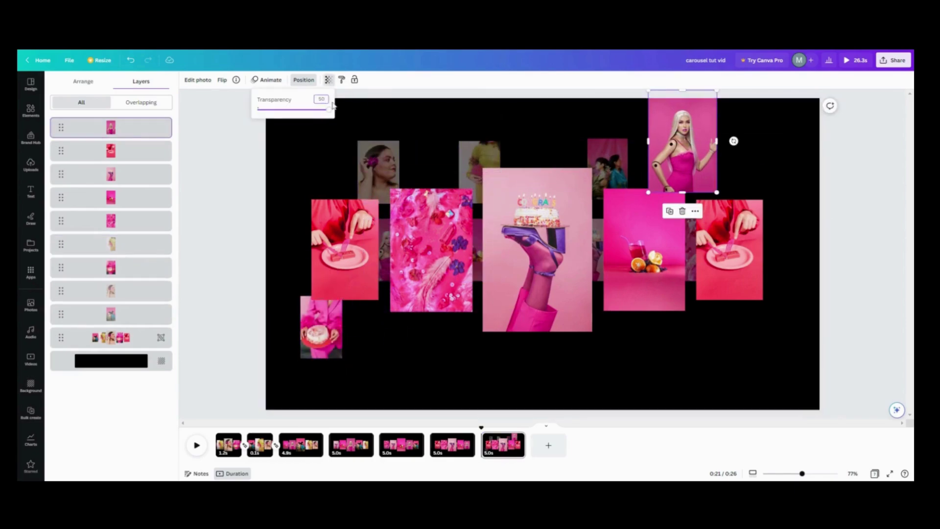
Shift the orange drink, candle cake hand and flower pattern photos one slot right, resizing them to fit the far-right, inner-right and centre slots.
left_click_drag(644, 250, 737, 260)
left_click_drag(778, 321, 770, 298)
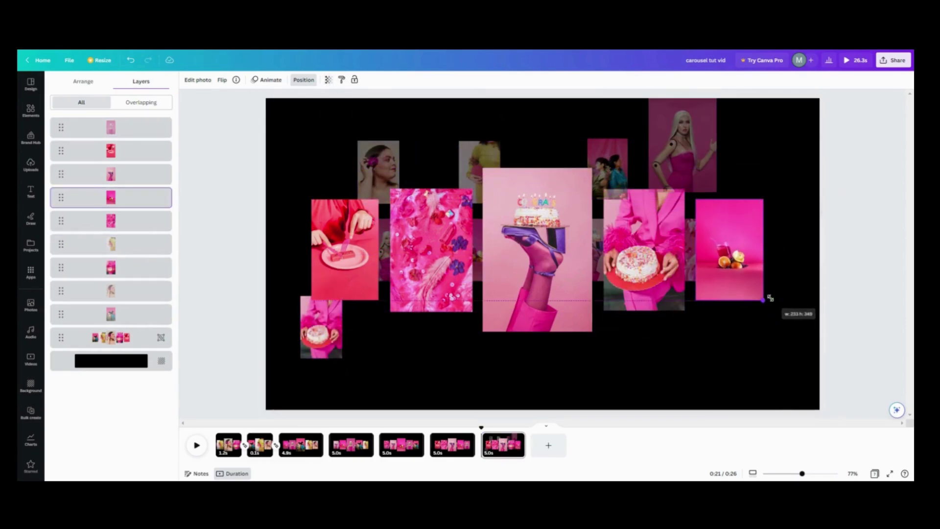
left_click_drag(543, 259, 664, 280)
left_click_drag(713, 353, 696, 301)
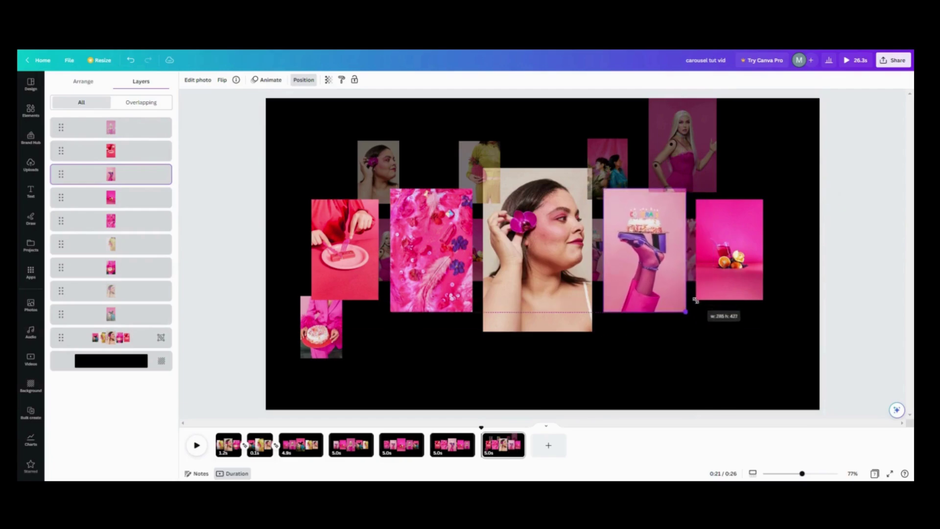
left_click_drag(434, 265, 527, 244)
left_click_drag(566, 292, 592, 329)
Enlarge the plate photo into the inner-left slot and the cake photo into the far-left slot.
left_click_drag(359, 256, 437, 245)
left_click_drag(456, 290, 472, 312)
left_click_drag(321, 327, 333, 230)
left_click_drag(353, 262, 382, 298)
Shrink the semi-transparent doll photo into the rightmost background gap and return the couple and pineapple photos to the background row.
left_click_drag(683, 147, 697, 264)
left_click_drag(730, 319, 711, 281)
left_click_drag(607, 161, 600, 244)
left_click_drag(475, 159, 474, 236)
Duplicate the seventh page.
left_click(517, 437)
left_click(552, 342)
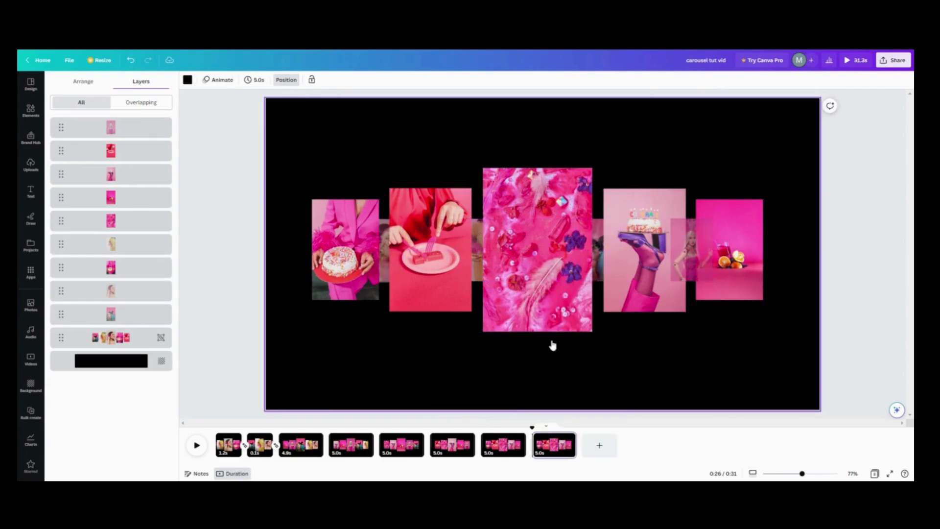
left_click(564, 449)
On the seventh page, send the doll photo's layer behind the orchid portrait and raise the cake photo's layer above the pineapple photo.
left_click(510, 446)
left_click_drag(130, 132, 117, 301)
left_click_drag(117, 267, 117, 223)
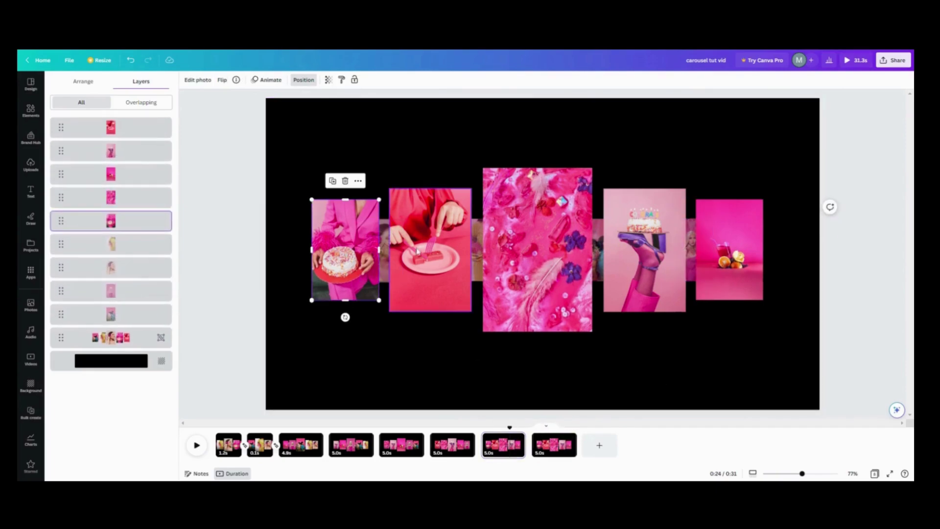
On the eighth page, move the drink, doll, couple and pineapple photos above the carousel and the small orchid portrait below it.
left_click(555, 437)
left_click_drag(725, 264, 700, 163)
left_click_drag(691, 251, 604, 163)
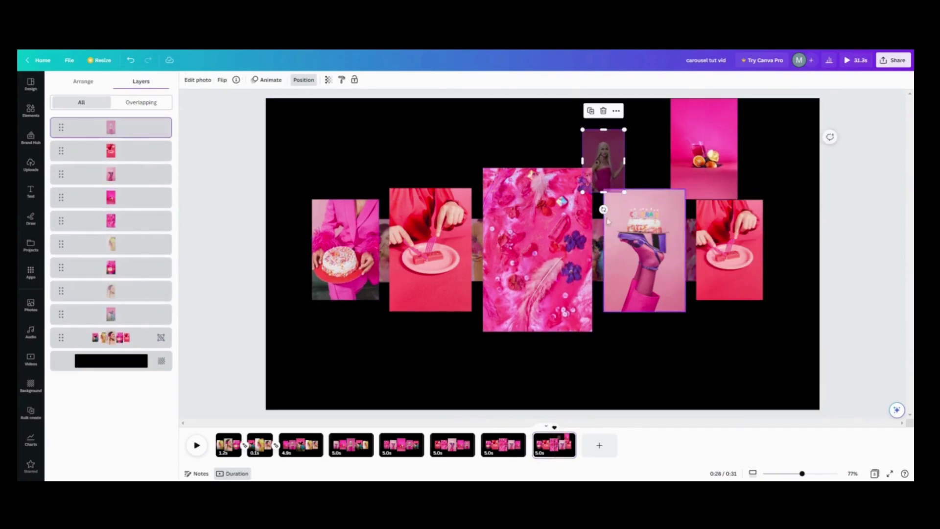
left_click_drag(598, 239, 484, 137)
left_click_drag(477, 243, 395, 149)
left_click_drag(385, 245, 312, 333)
Make the small orchid portrait fully opaque and the drink photo semi-transparent.
left_click(328, 80)
mouse_move(293, 109)
left_mouse_down()
mouse_move(330, 110)
mouse_move(293, 110)
left_mouse_up()
left_click(684, 132)
left_click(328, 79)
Resize the gloved-hand cake photo into the far-right slot, the feather photo into the inner-right slot and the plate photo into the center.
left_click_drag(646, 245, 738, 256)
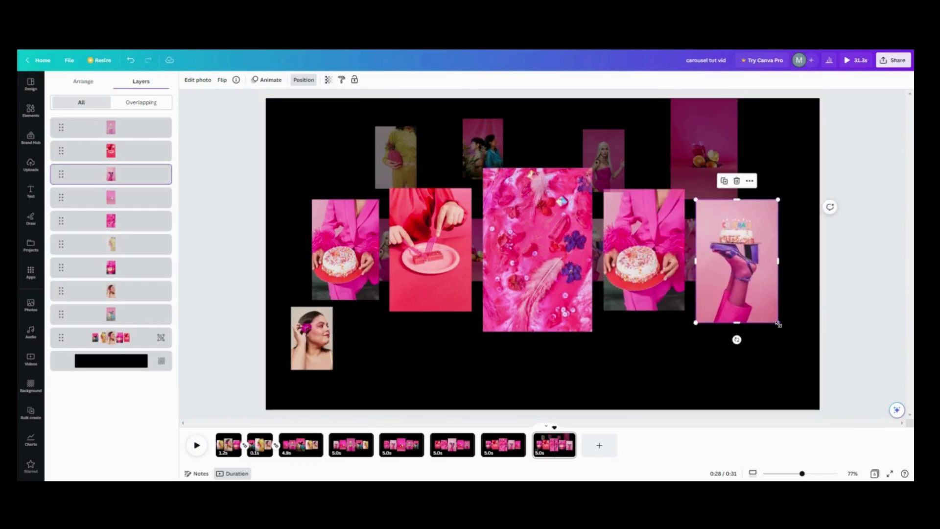
left_click_drag(778, 323, 769, 296)
left_click_drag(538, 250, 648, 277)
left_click_drag(703, 368, 693, 303)
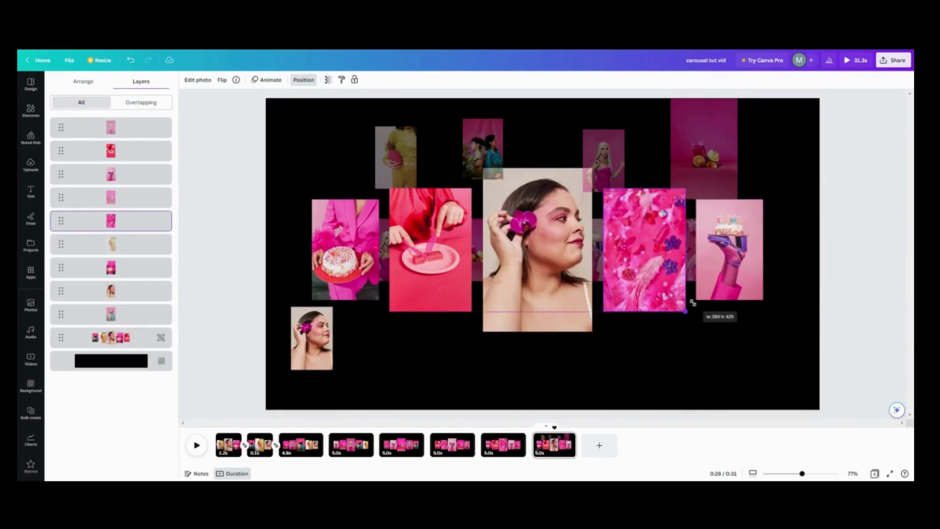
left_click_drag(448, 244, 542, 224)
left_click_drag(565, 291, 592, 331)
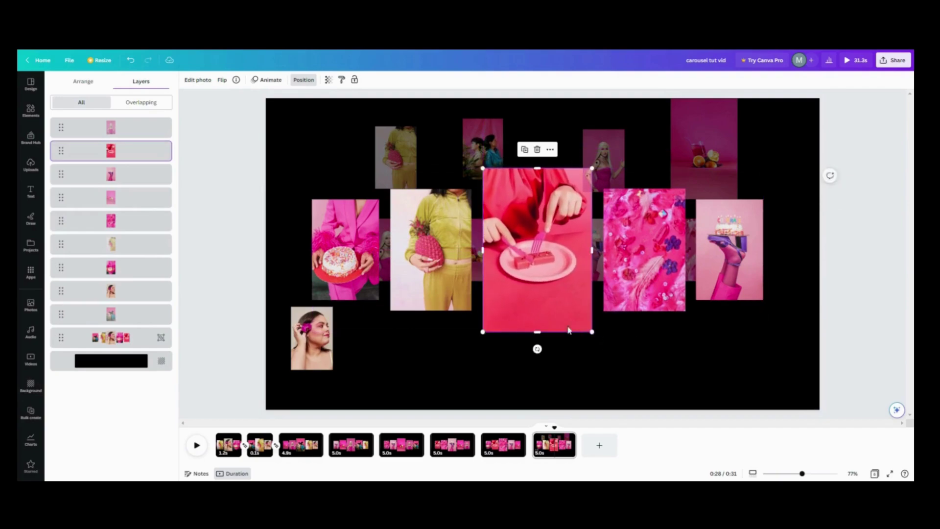
Enlarge the pink-suit cake photo into the inner-left slot and the orchid portrait into the far-left slot.
left_click_drag(312, 338, 335, 311)
left_click_drag(377, 298, 471, 310)
left_click_drag(335, 318, 379, 300)
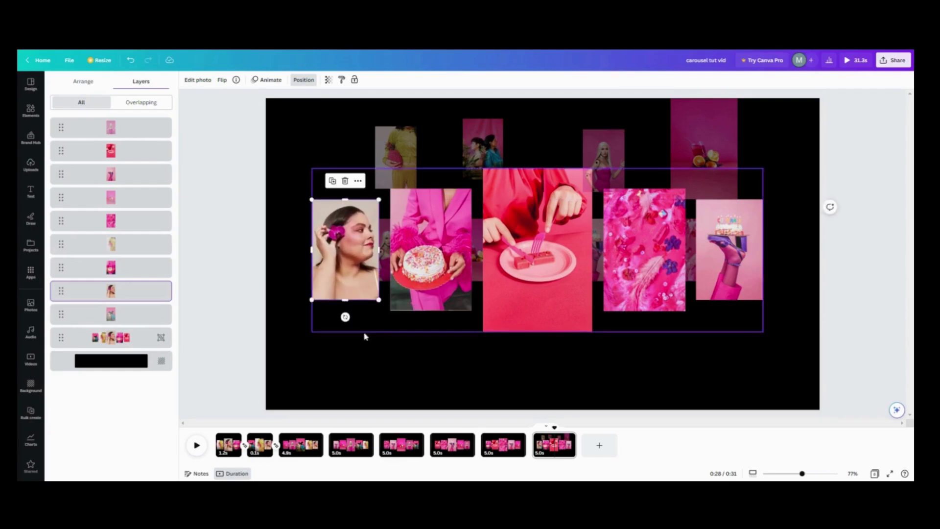
left_click(421, 291)
left_click_drag(472, 310, 473, 311)
Shrink the semi-transparent drink photo into the rightmost background gap and return the doll, couple and pineapple photos to the background row.
left_click(649, 164)
left_click_drag(701, 146, 686, 268)
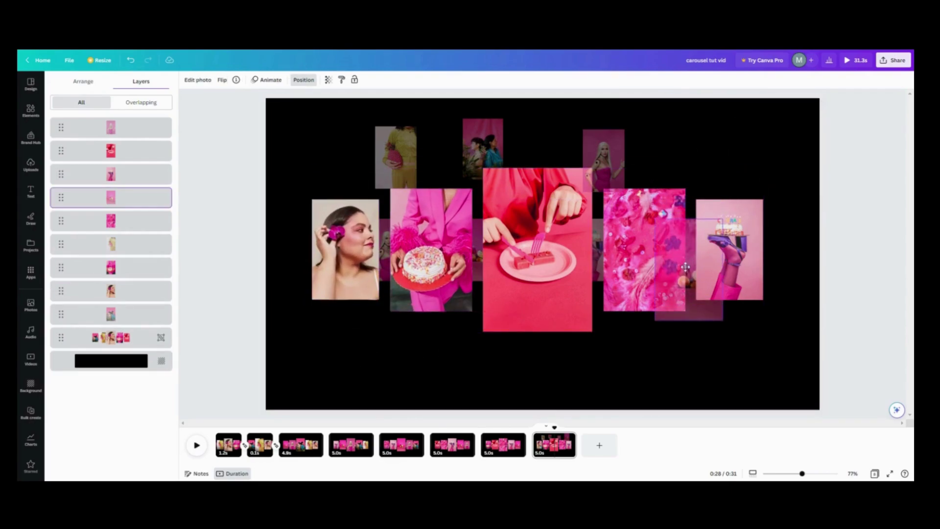
left_click_drag(655, 321, 648, 255)
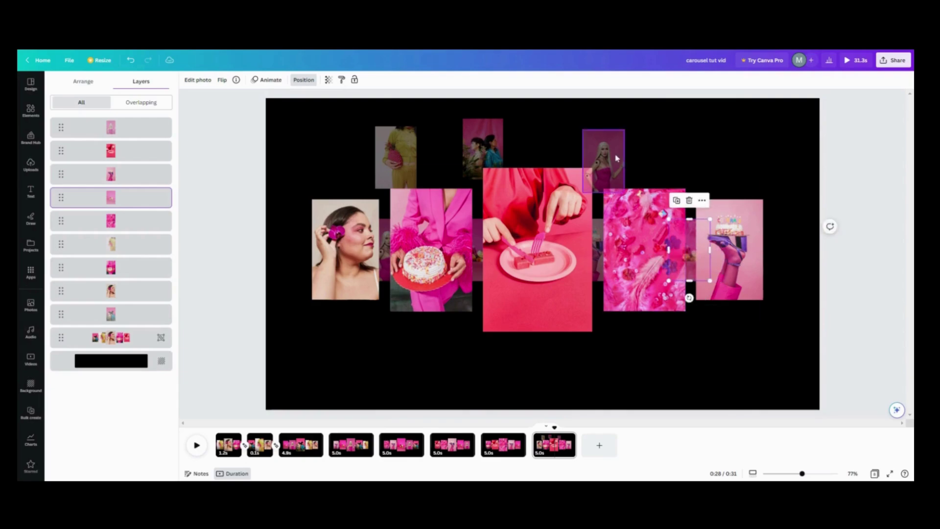
left_click_drag(604, 161, 595, 249)
left_click_drag(483, 149, 483, 249)
left_click_drag(396, 155, 384, 246)
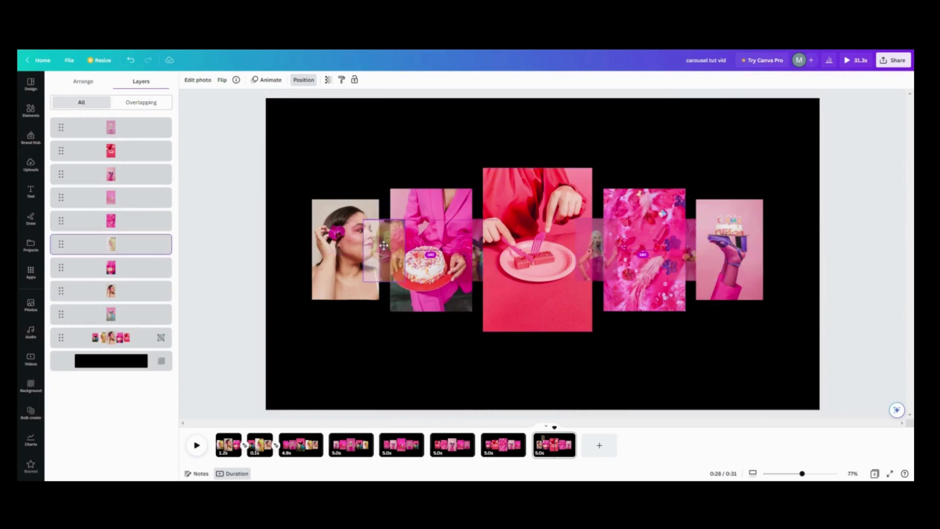
Send the doll and drink layers behind the foreground photos, and raise the pink-suit cake above the feather photo and the orchid above the pineapple.
left_click_drag(124, 128, 101, 305)
left_click_drag(120, 176, 105, 282)
left_click_drag(122, 224, 125, 174)
left_click_drag(121, 222, 121, 245)
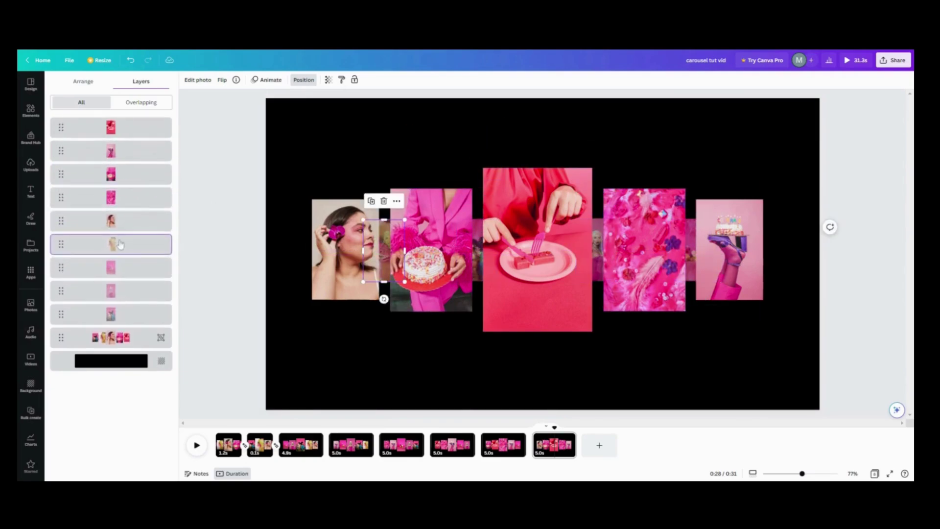
Duplicate the eighth page and move the copy's gloved-hand cake, drink, doll and couple photos above the carousel.
left_click(570, 440)
left_click(588, 323)
left_click_drag(730, 266, 674, 150)
left_click_drag(692, 260, 604, 158)
left_click_drag(598, 260, 483, 149)
left_click_drag(478, 259, 399, 151)
Move the small pineapple photo below the carousel at full opacity and set the gloved-hand cake photo's transparency to 50.
left_click(386, 278)
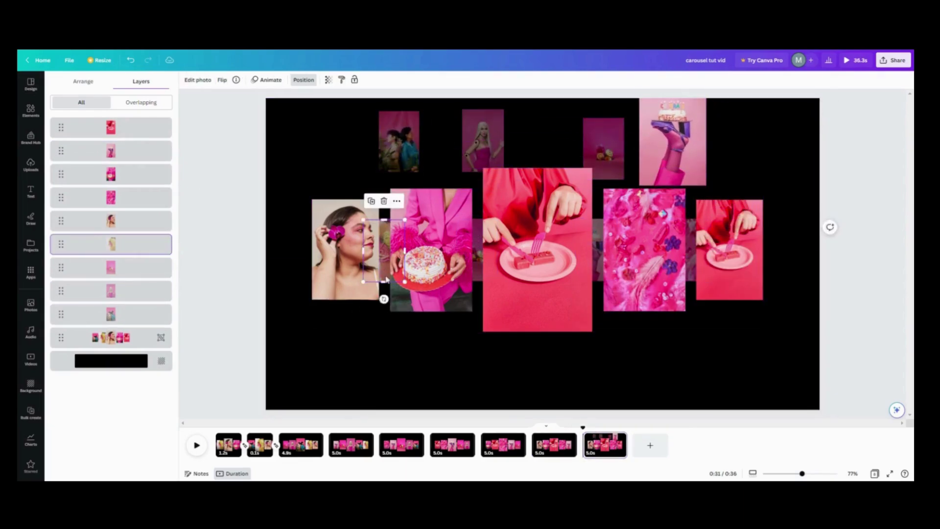
left_click_drag(387, 279, 321, 359)
left_click(328, 79)
left_click_drag(316, 108, 333, 109)
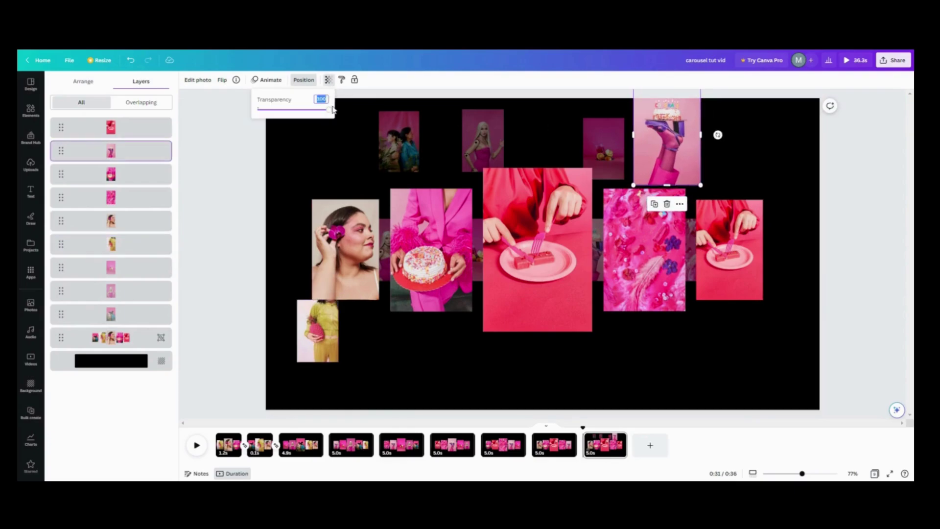
type("50")
Resize the feather photo into the far-right slot, the plate photo into the inner-right slot and the pink-suit cake photo into the center.
left_click_drag(647, 260, 739, 271)
left_click_drag(779, 321, 764, 300)
left_click_drag(538, 255, 658, 275)
left_click_drag(713, 352, 703, 301)
left_click_drag(431, 255, 524, 234)
left_click_drag(566, 291, 593, 331)
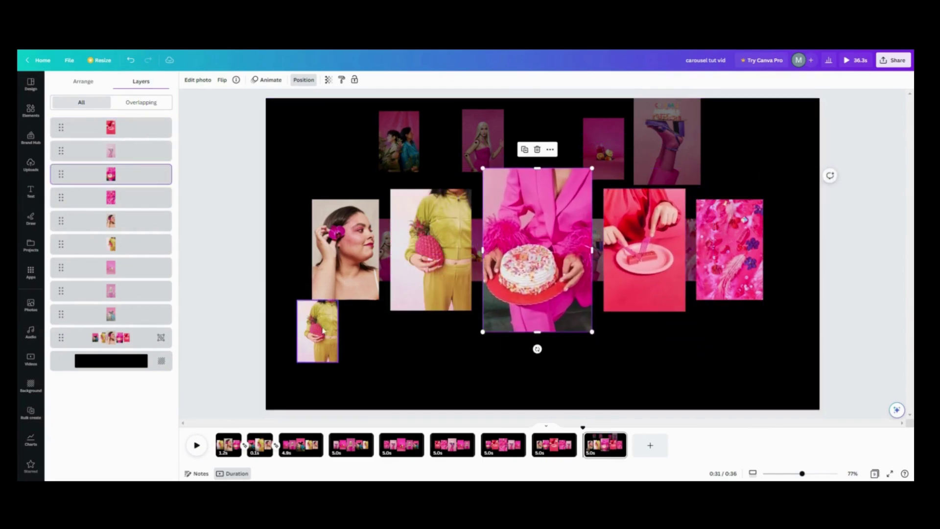
Enlarge the orchid portrait into the inner-left slot and the pineapple photo into the far-left slot.
left_click_drag(345, 250, 424, 239)
left_click_drag(457, 288, 470, 310)
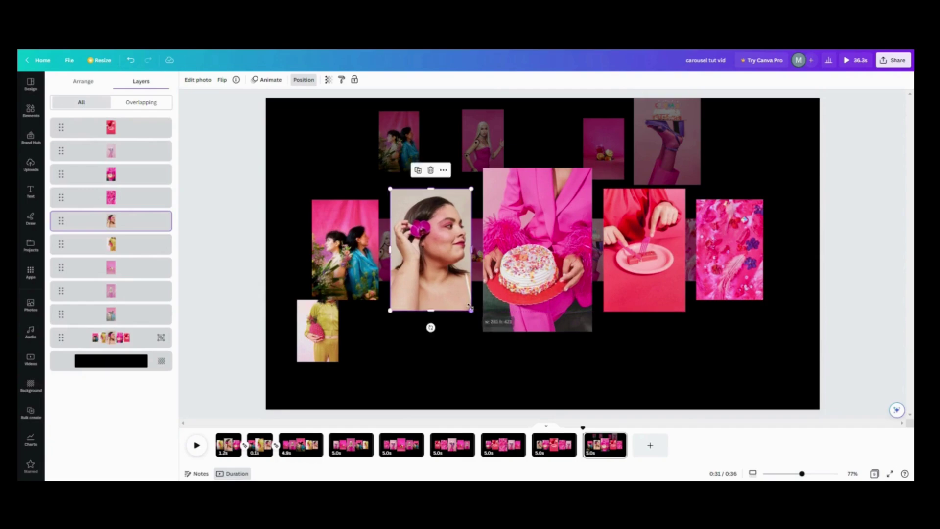
left_click_drag(317, 332, 333, 232)
left_click_drag(354, 262, 378, 299)
Place the semi-transparent gloved-hand cake photo in the rightmost background gap and return the drink, doll and couple photos to the background row.
left_click_drag(656, 140, 670, 267)
left_click_drag(604, 150, 604, 229)
left_click_drag(486, 149, 480, 258)
left_click_drag(407, 152, 393, 262)
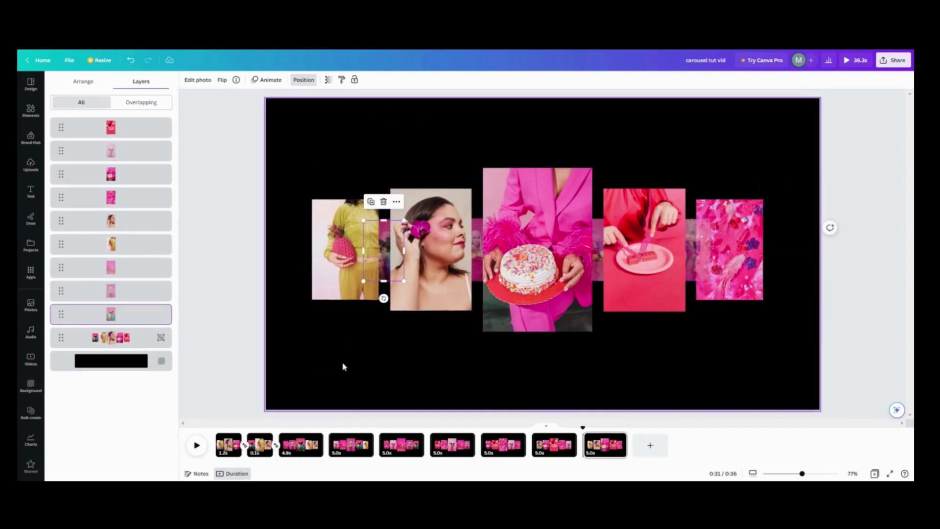
left_click(342, 366)
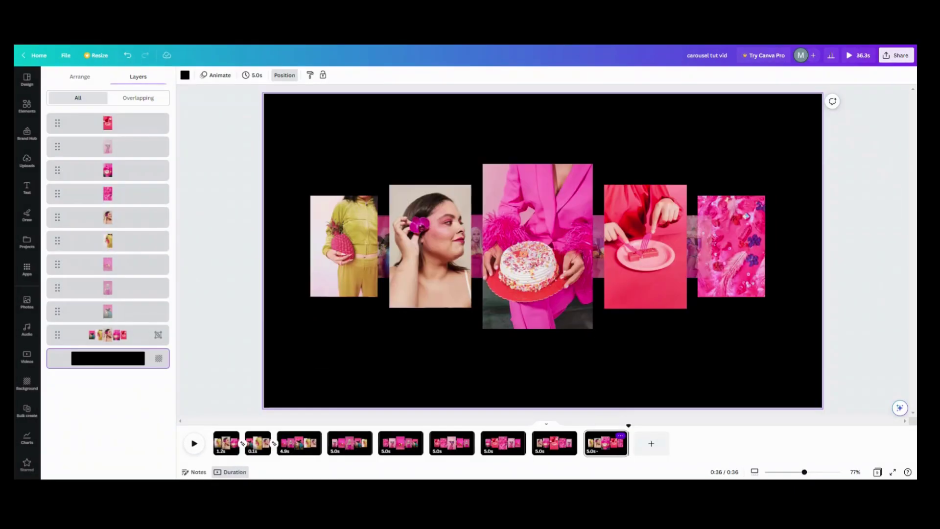
Duplicate the ninth page and select the copy.
left_click(621, 437)
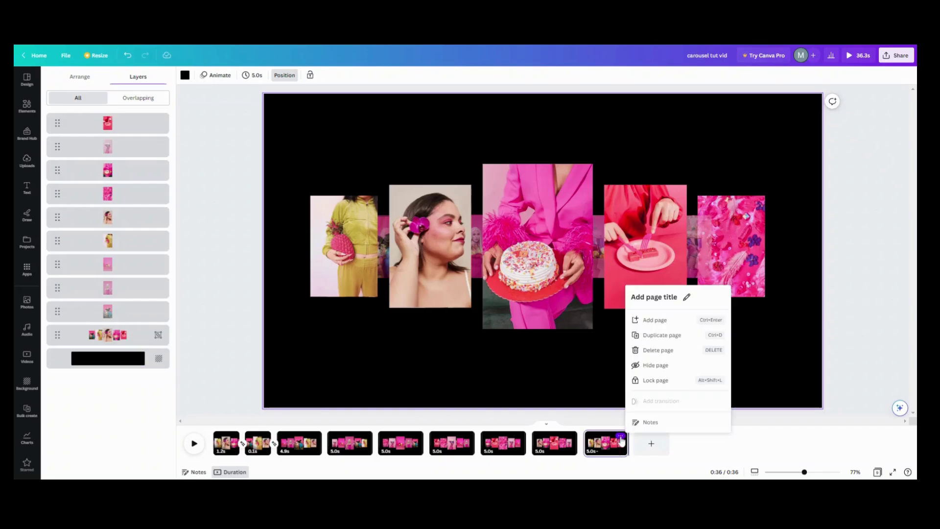
left_click(652, 337)
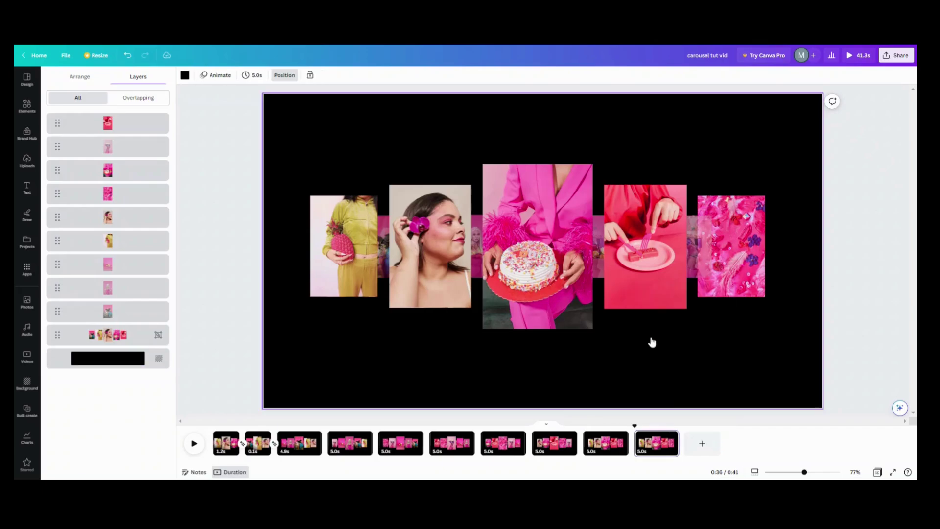
left_click(655, 444)
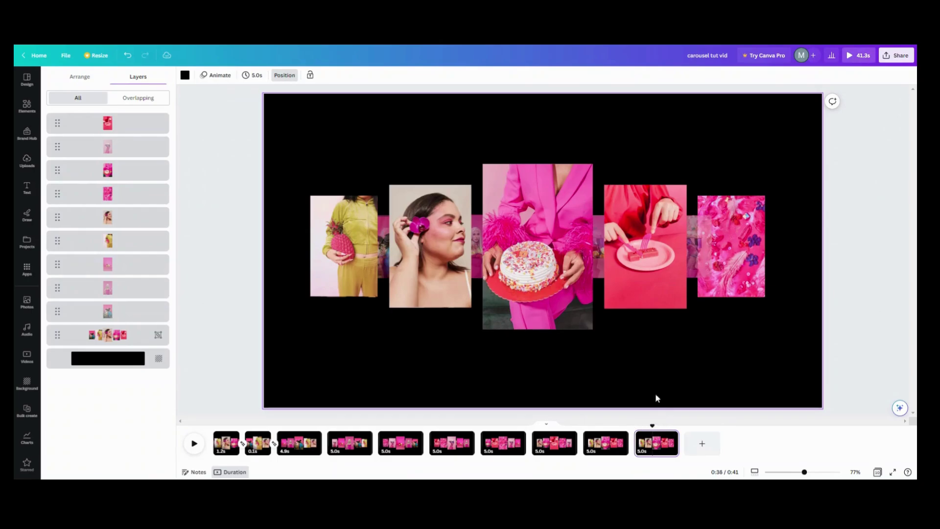
On the tenth page, delete the loose pink-suit cake, plate and feather photos covering the original carousel group.
left_click(524, 202)
left_click(538, 147)
left_click(636, 220)
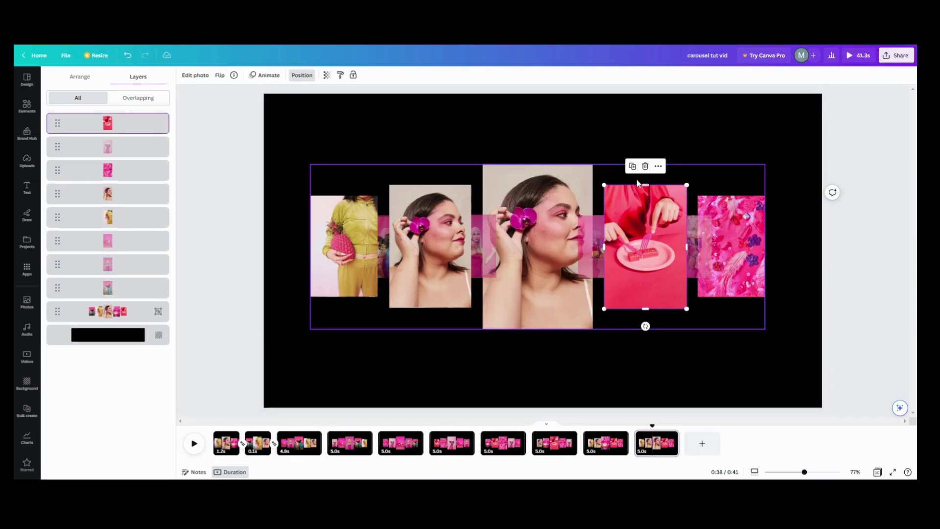
left_click(645, 164)
left_click(727, 229)
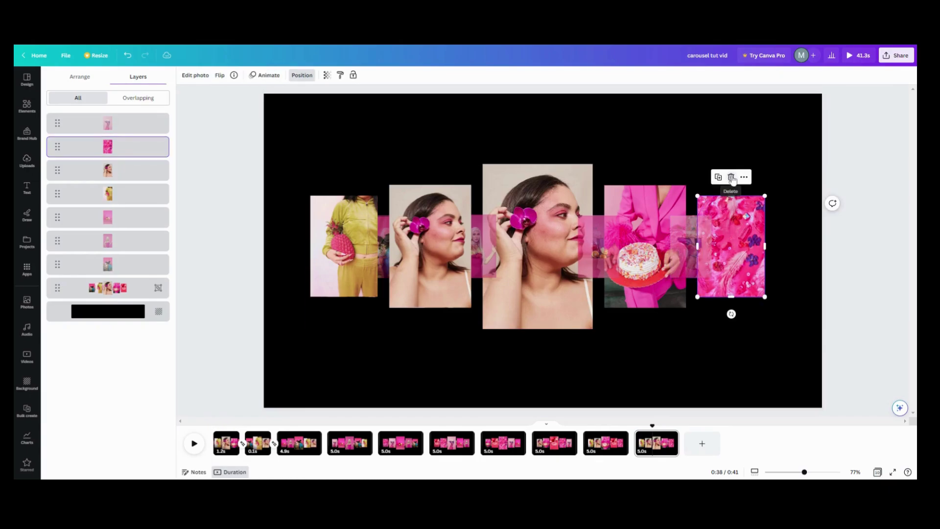
left_click(731, 178)
Delete the loose semi-transparent gloved-hand cake, drink and doll photos from the background row.
left_click(695, 244)
left_click(691, 195)
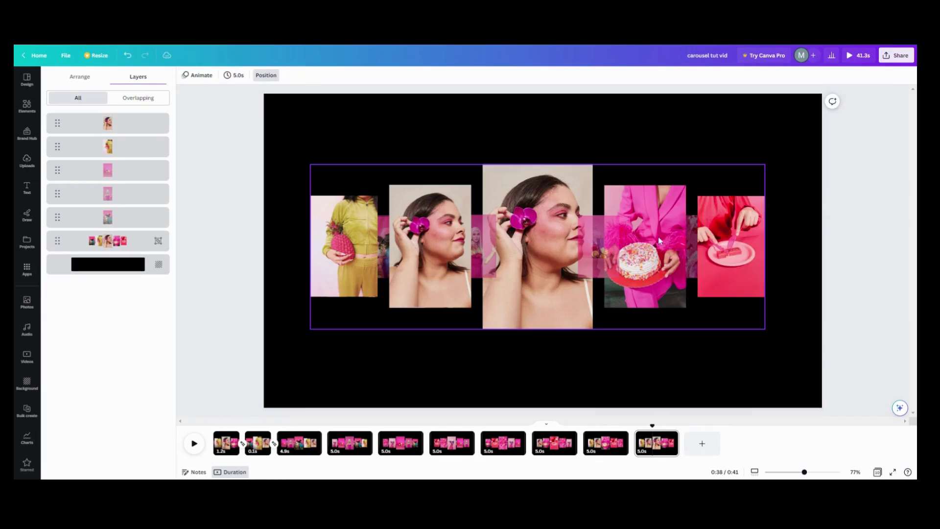
left_click(583, 223)
left_click(600, 196)
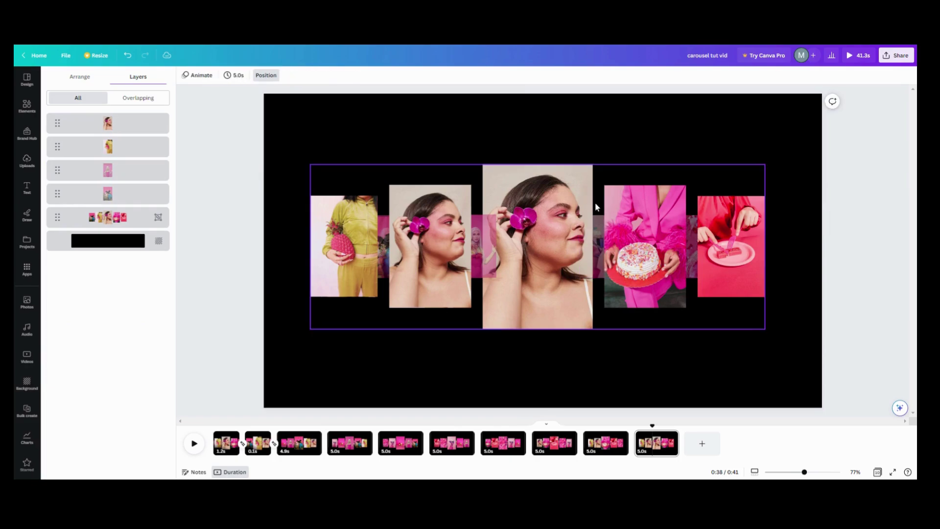
left_click(480, 246)
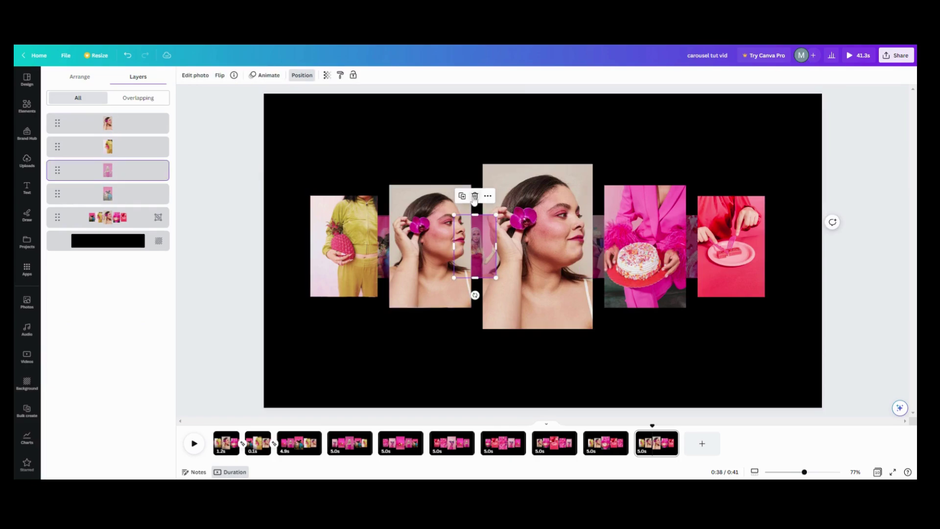
left_click(475, 196)
Delete the remaining loose orchid, couple and pineapple photos, leaving only the original carousel group.
left_click(448, 226)
left_click(430, 167)
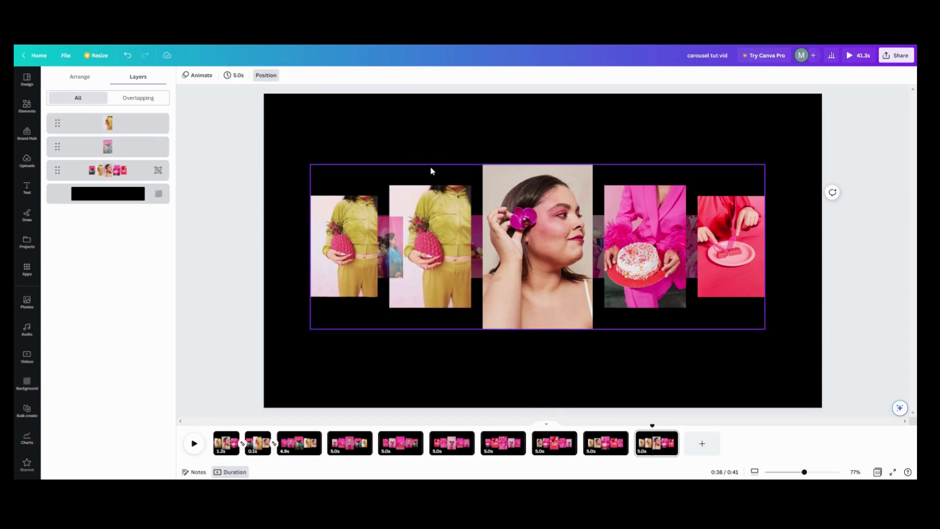
left_click(387, 236)
left_click(383, 197)
left_click(350, 253)
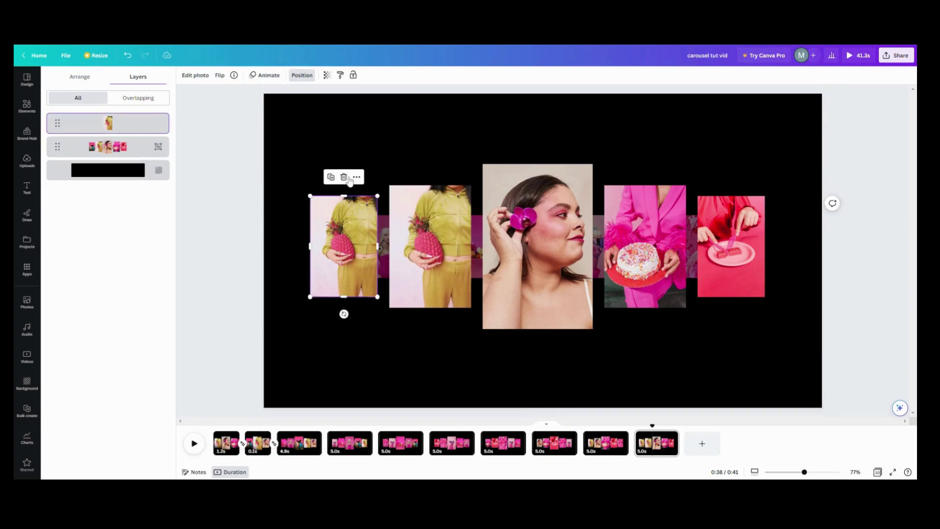
left_click(344, 177)
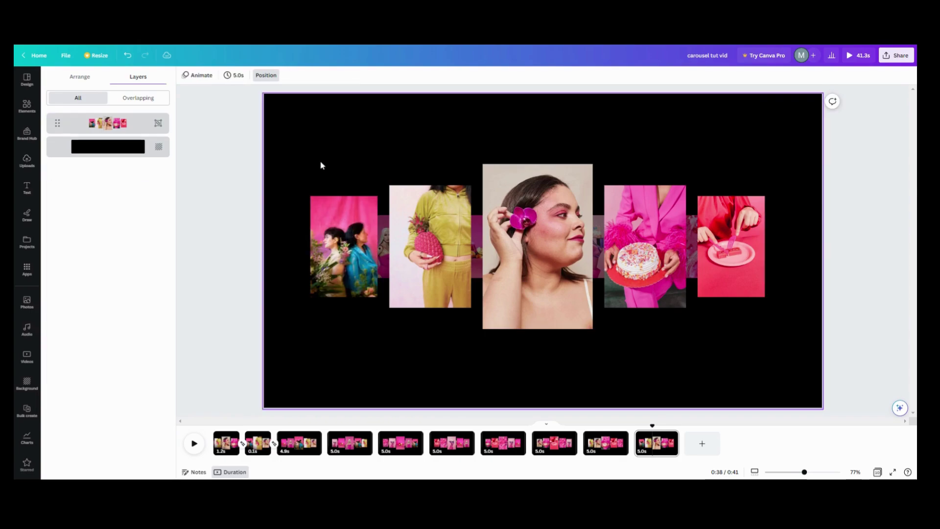
Ungroup the original carousel photos on the tenth page.
left_click(370, 204)
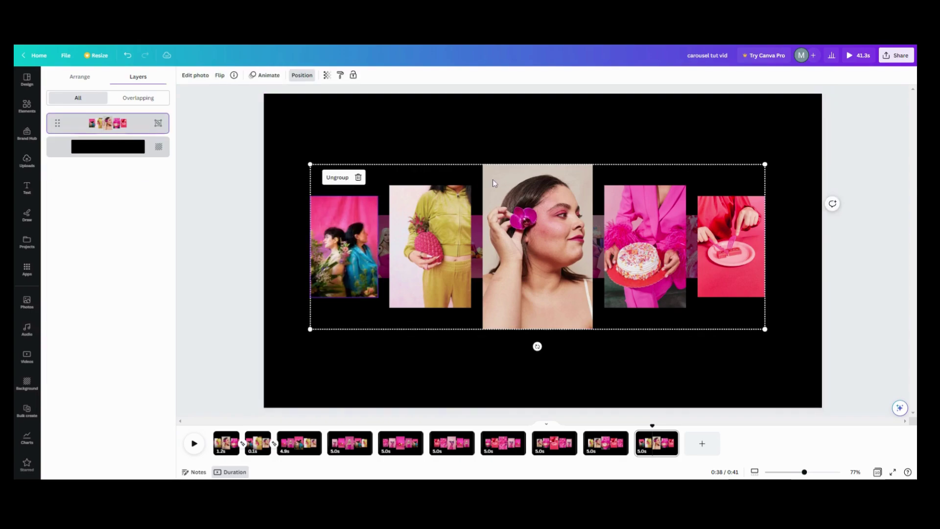
left_click(337, 178)
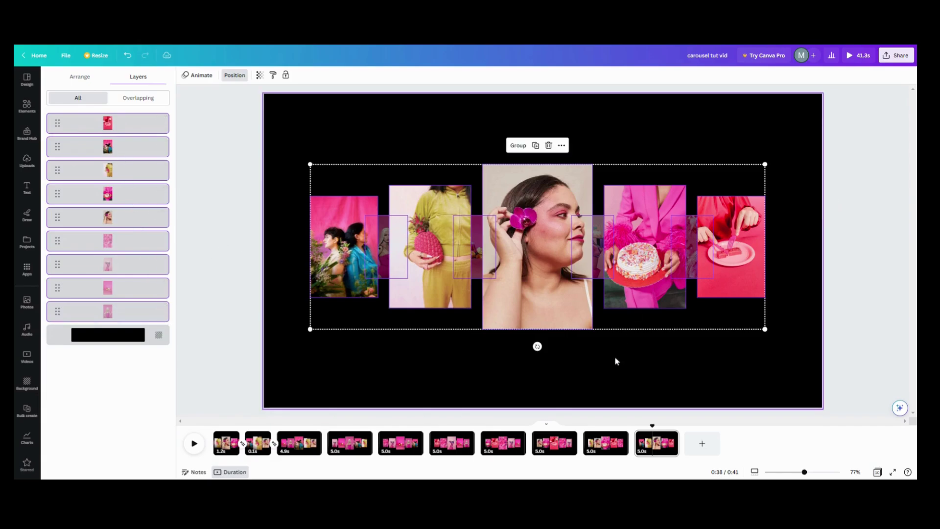
left_click(603, 375)
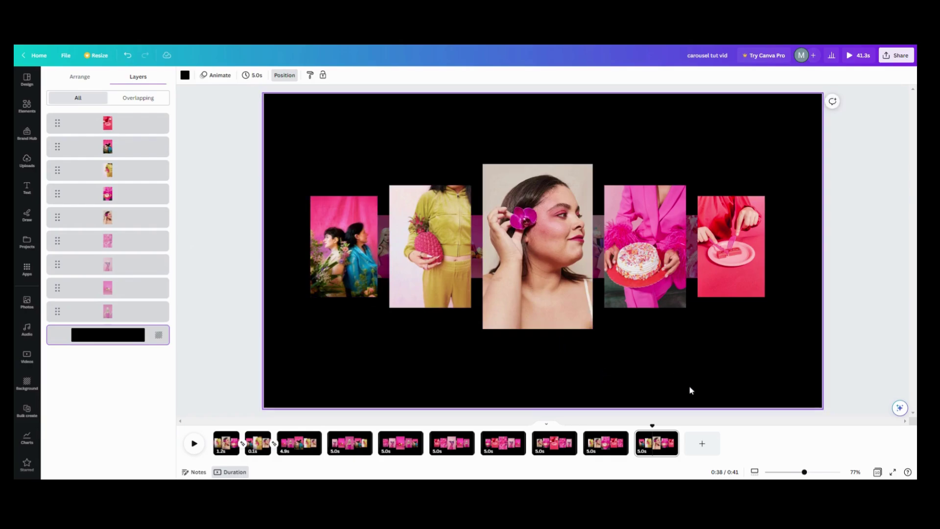
Add a Match & Move transition between the third and fourth pages and apply it between all pages.
left_click(329, 450)
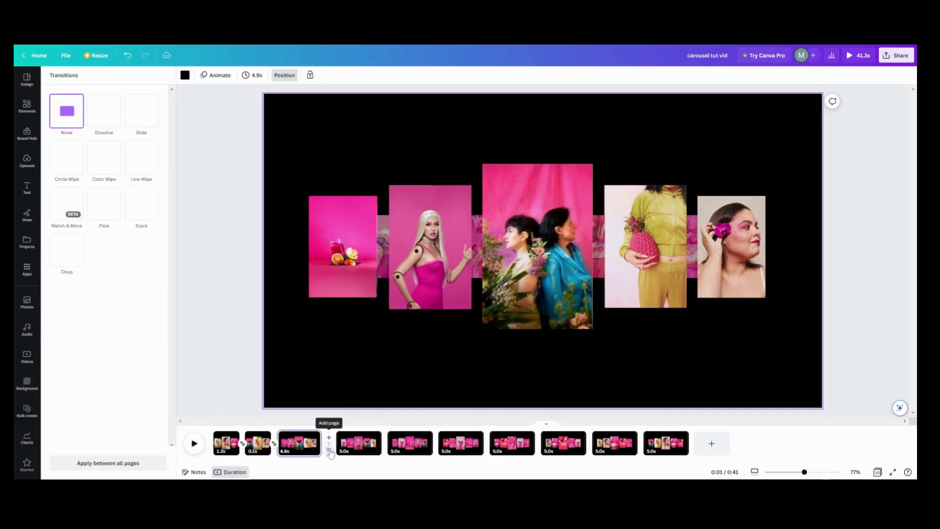
left_click(75, 212)
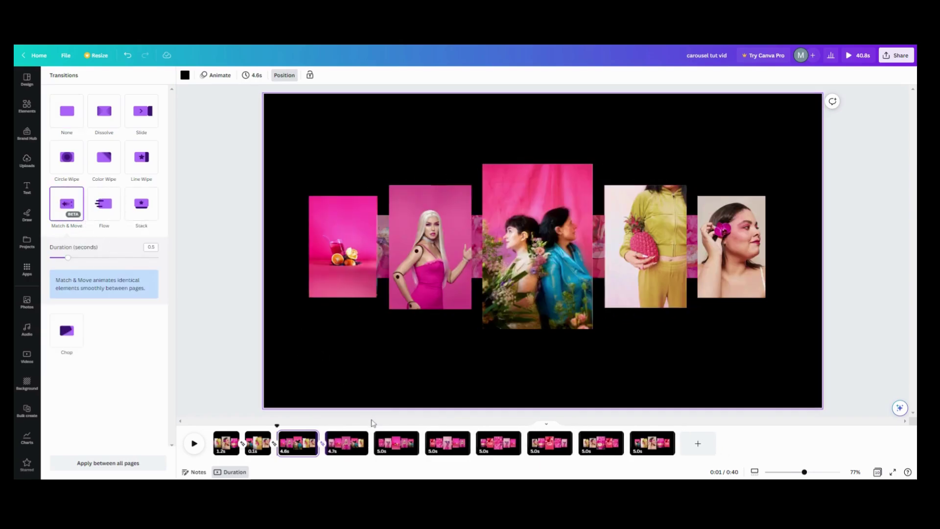
left_click(107, 468)
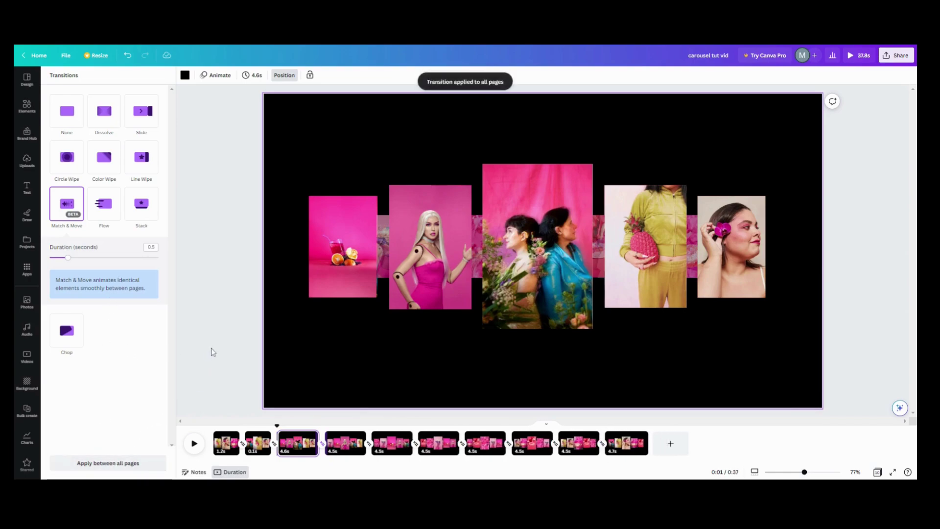
Set the third page's timing to 0.5 seconds and apply it to all 10 pages.
left_click(310, 438)
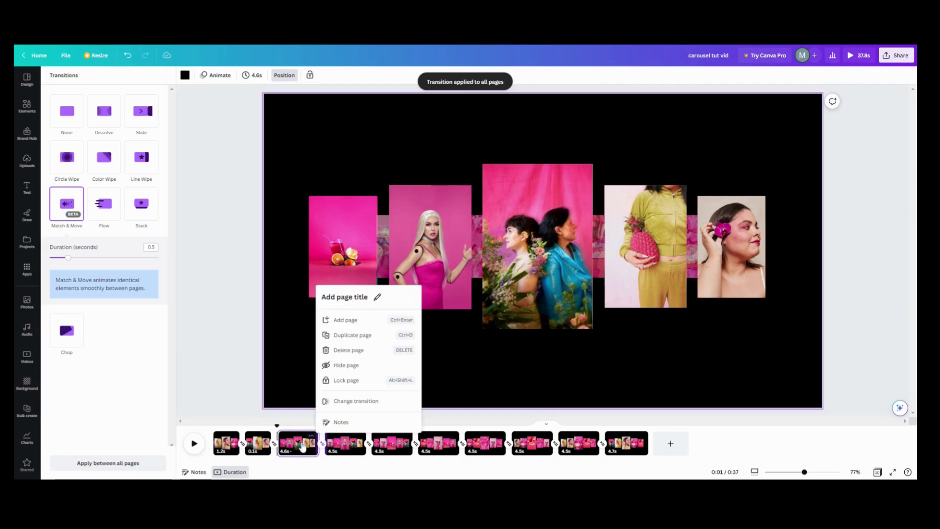
left_click(294, 447)
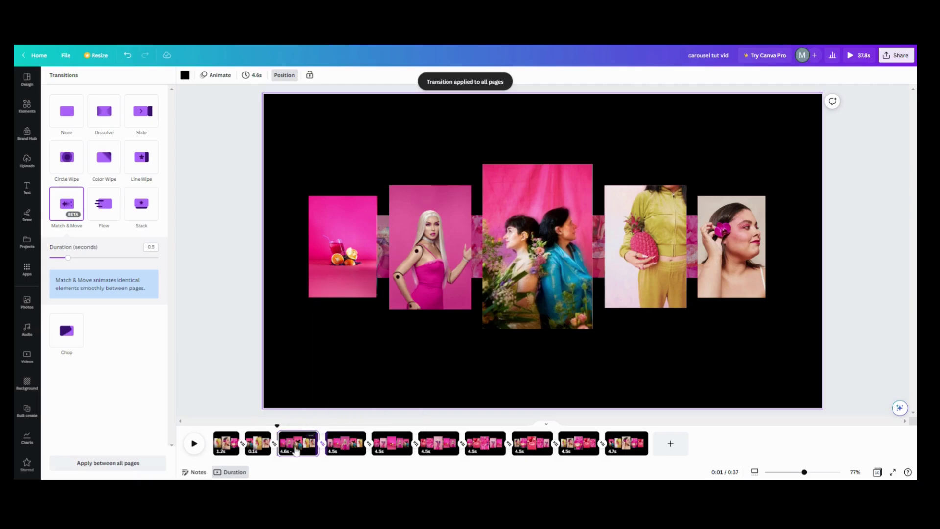
left_click(260, 78)
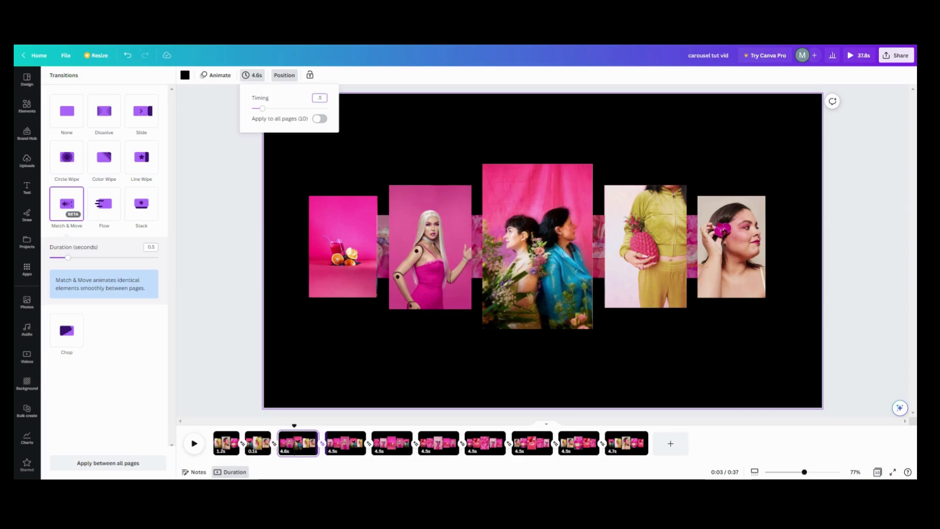
left_click(321, 119)
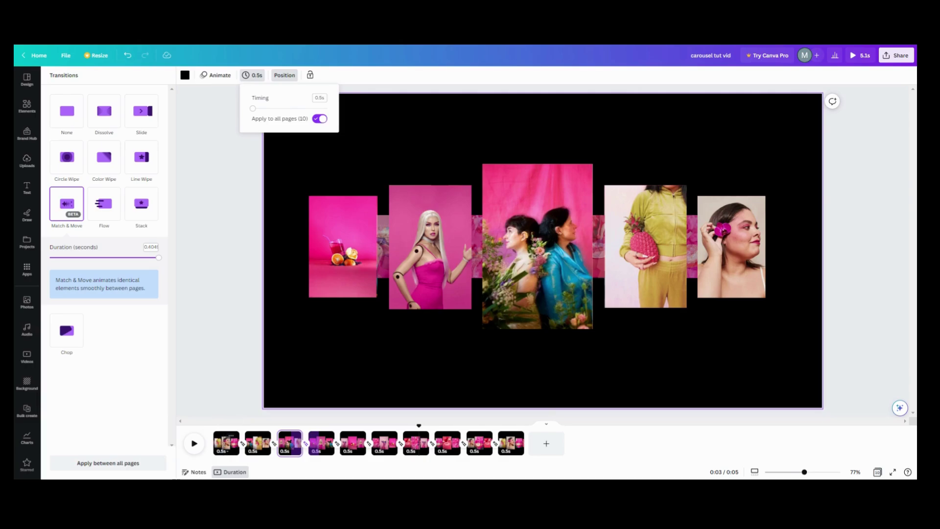
Delete the leftover original carousel group from the second page, keeping its individual photos.
left_click(226, 446)
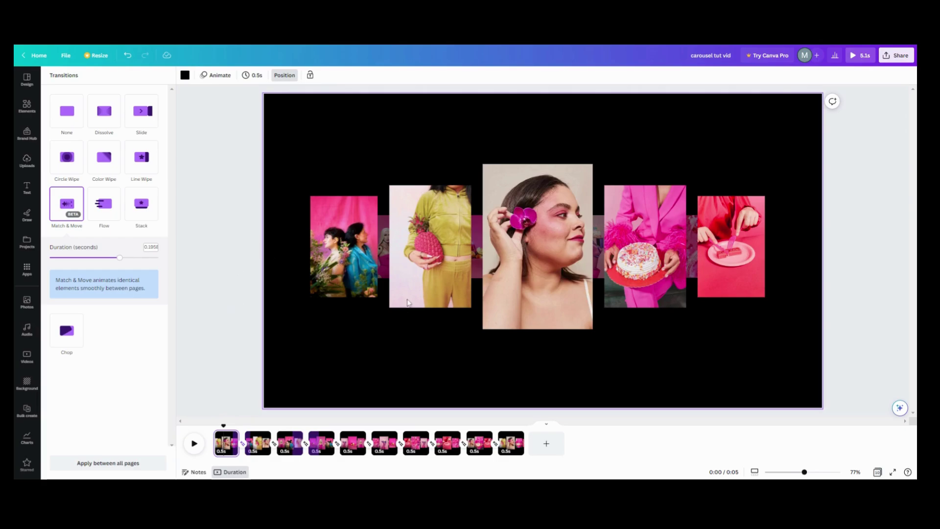
left_click(256, 447)
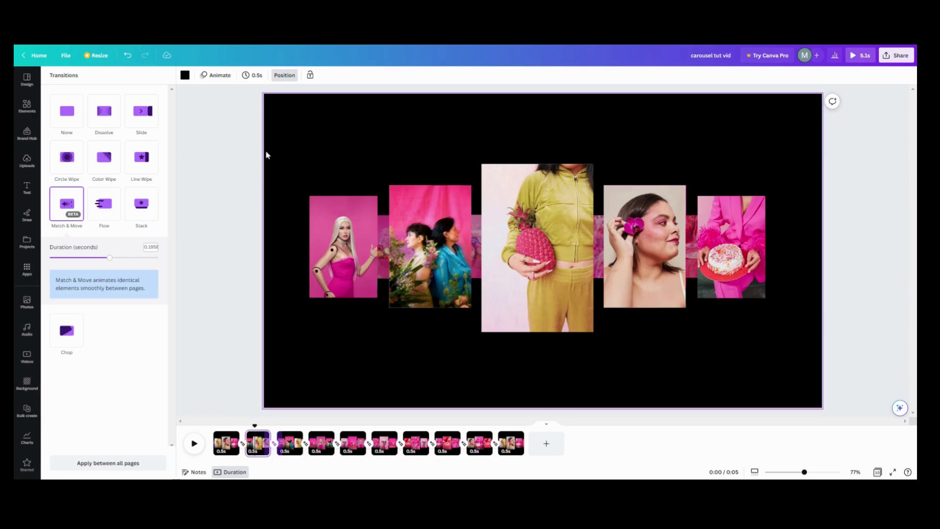
left_click(288, 78)
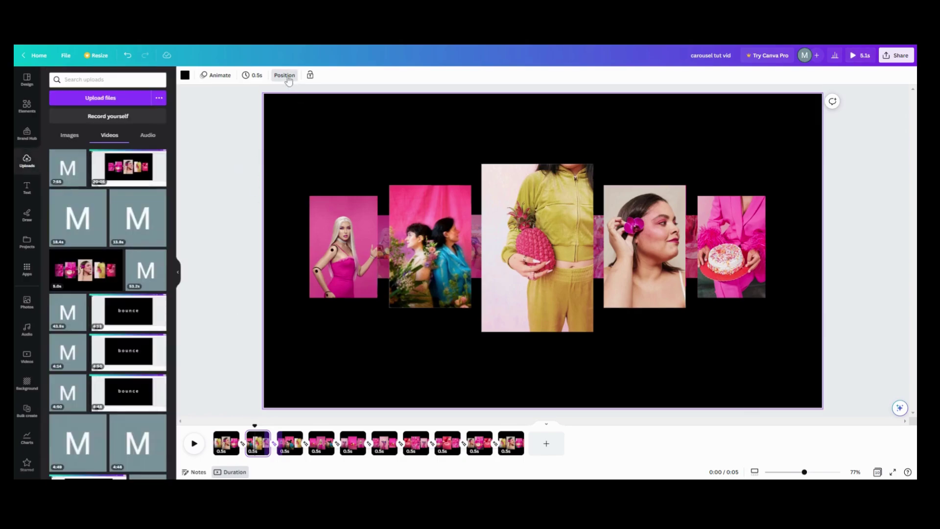
left_click(286, 76)
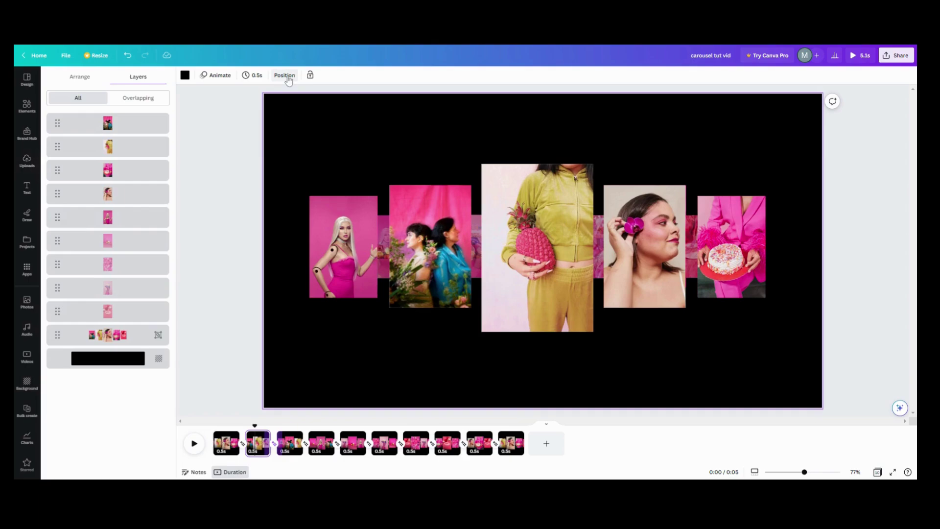
left_click(142, 337)
left_click(553, 146)
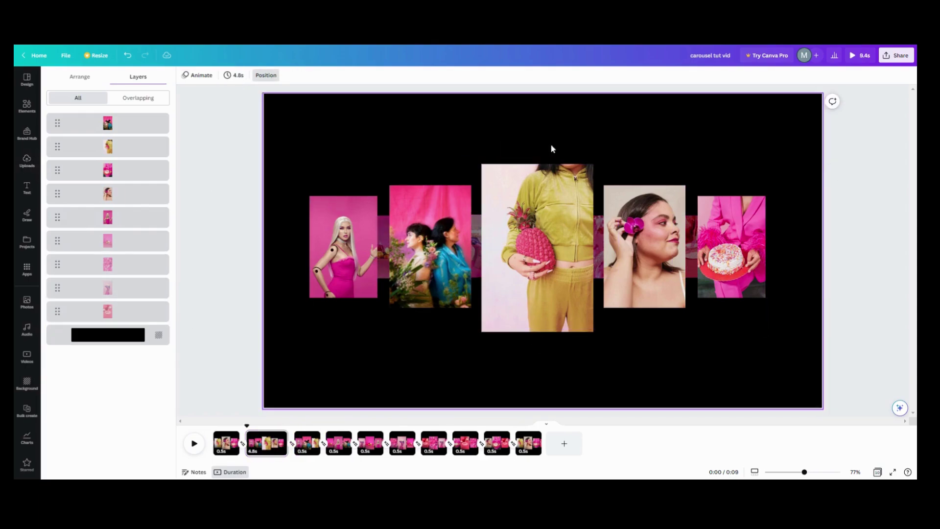
Delete the leftover original carousel group from the third and fourth pages.
left_click(306, 446)
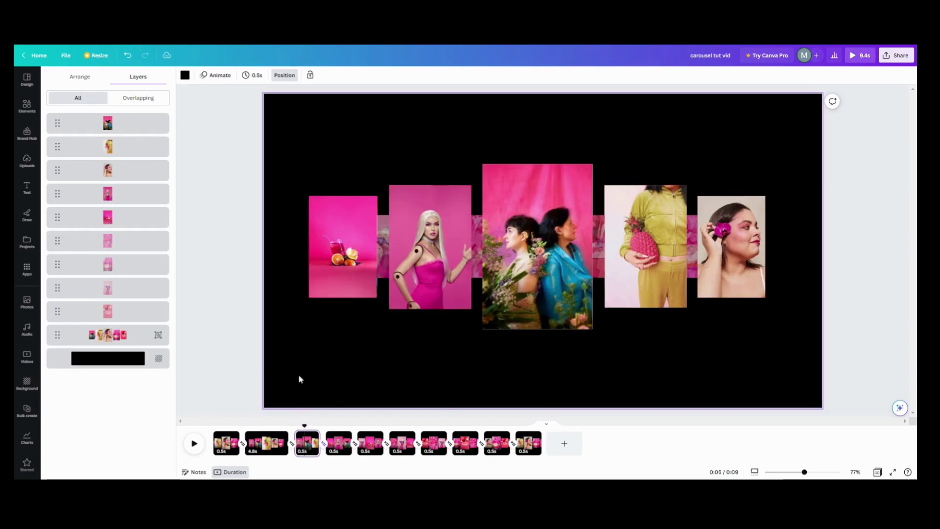
left_click(137, 340)
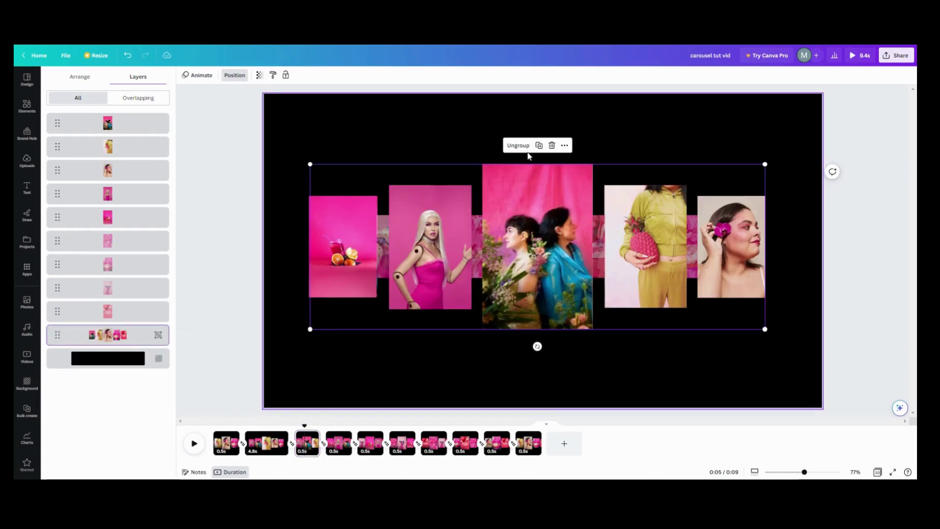
left_click(552, 145)
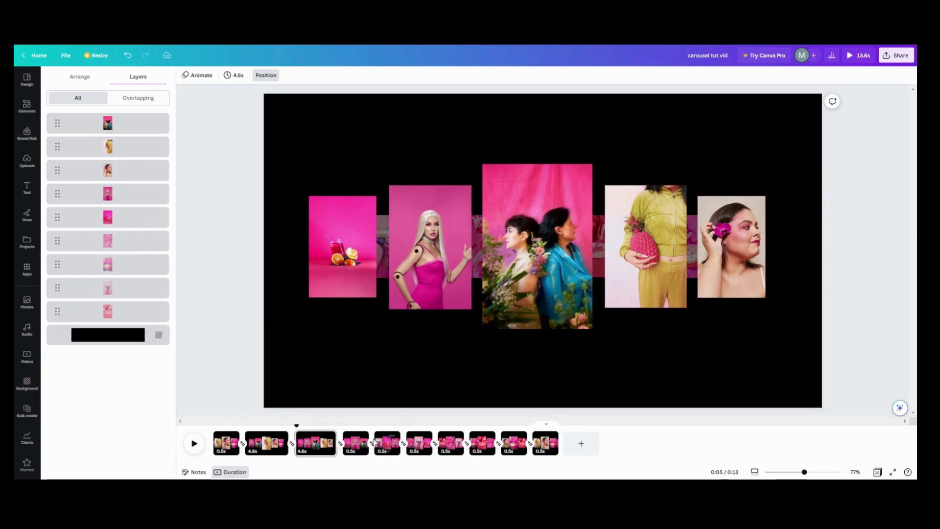
left_click(360, 453)
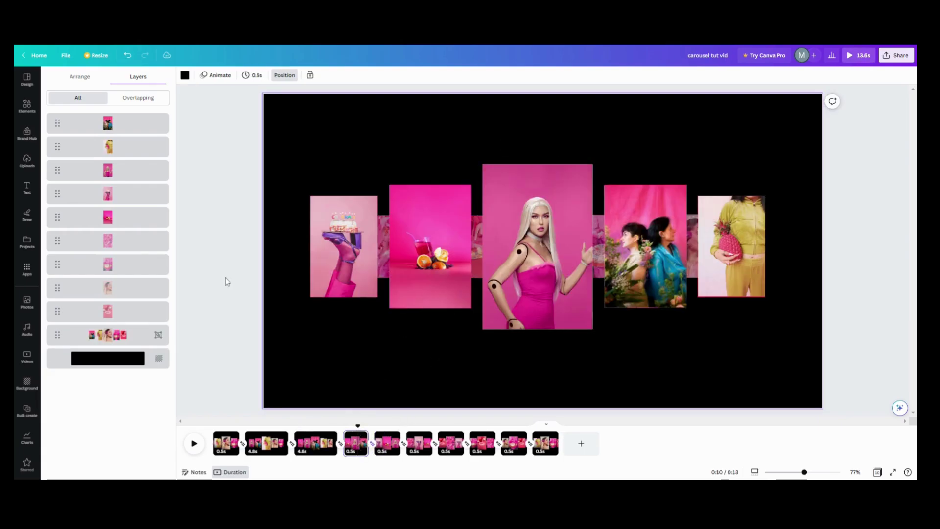
left_click(161, 335)
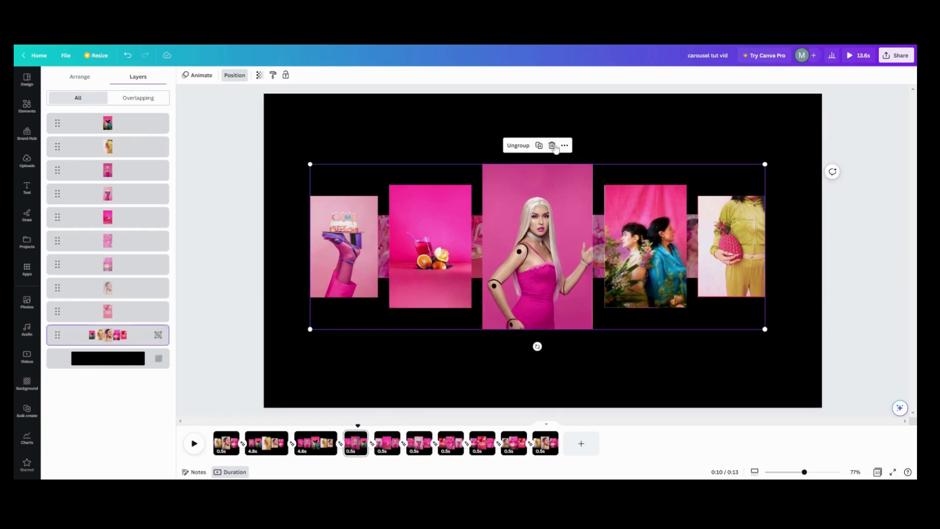
left_click(552, 145)
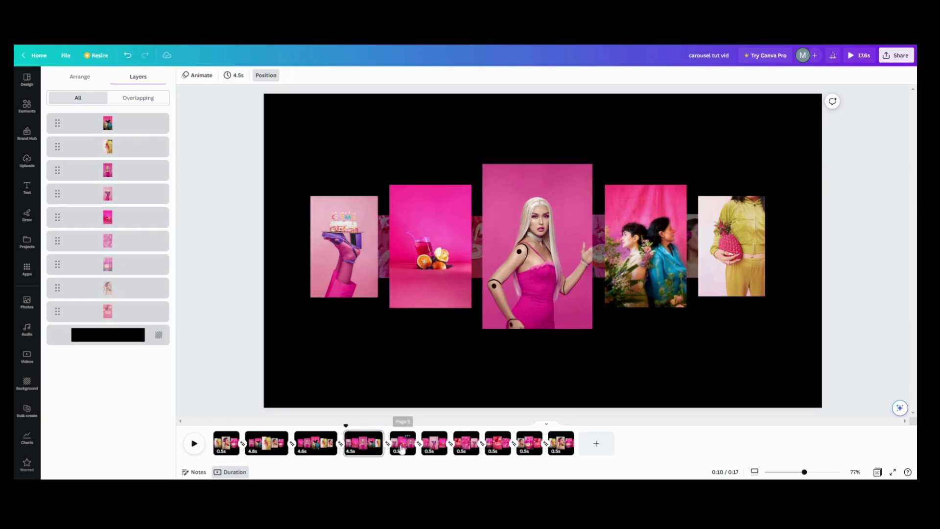
Remove the leftover original carousel group from the fifth and sixth pages.
left_click(156, 338)
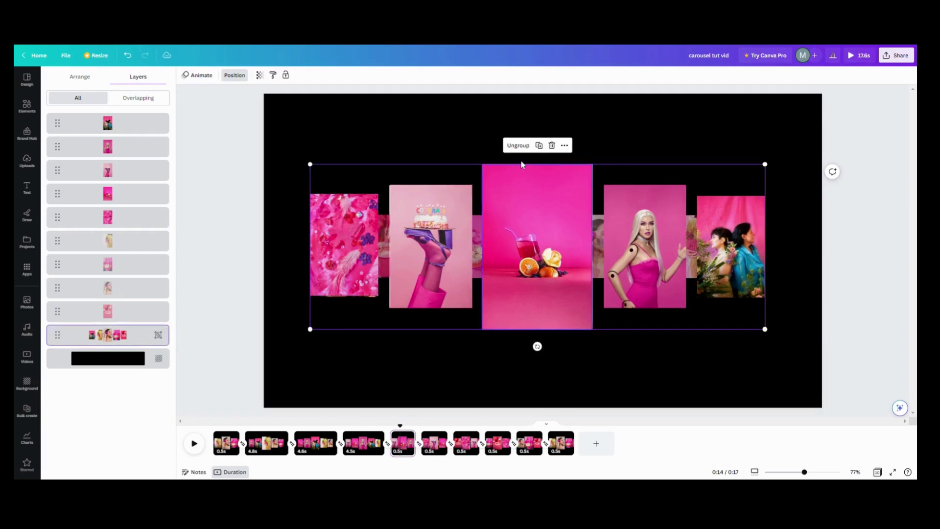
left_click(552, 145)
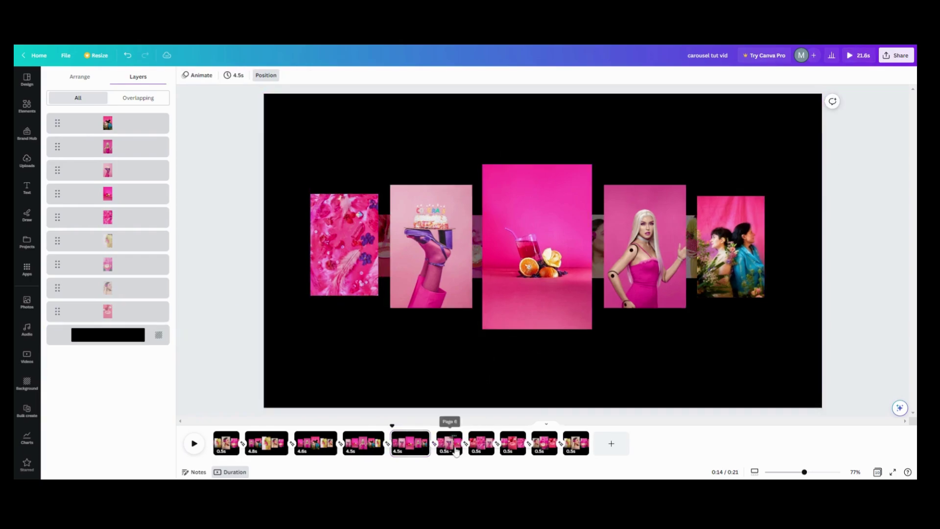
key("ctrl+z")
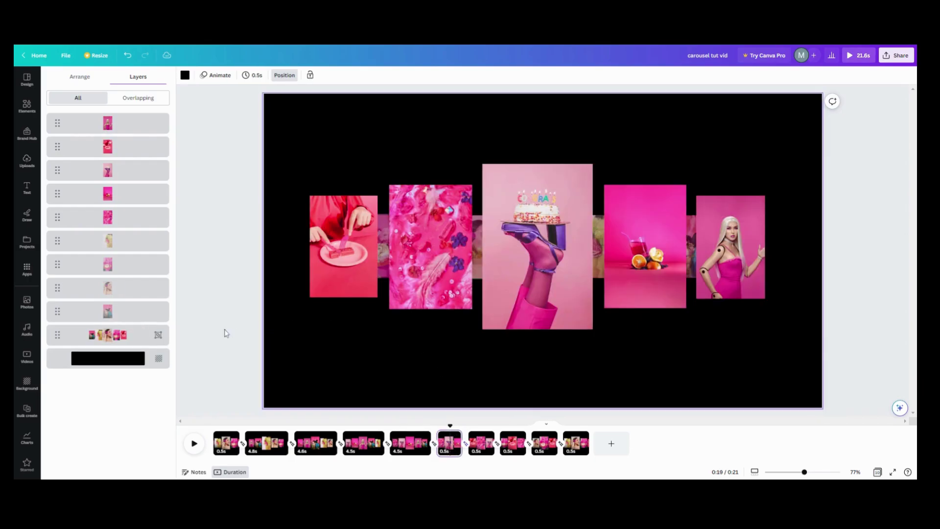
left_click(159, 337)
left_click(552, 146)
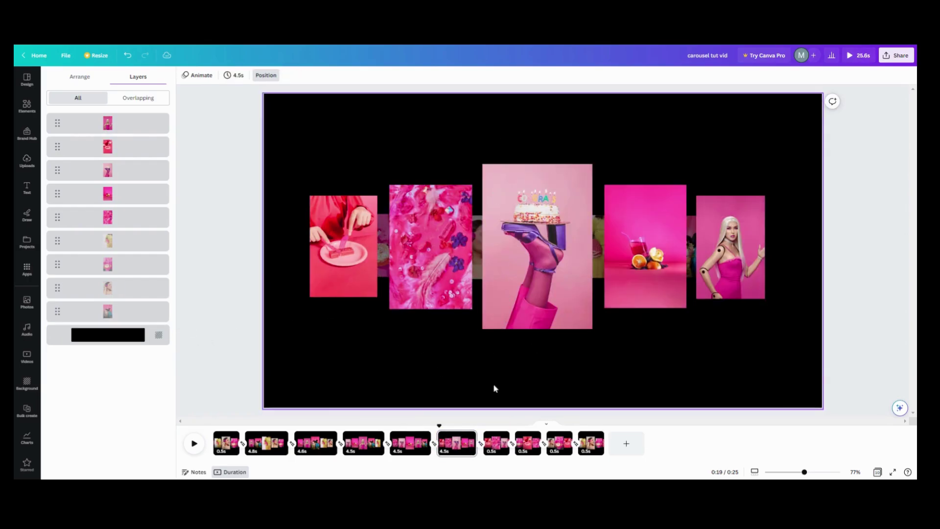
Delete the leftover original carousel group from the seventh and eighth pages.
left_click(498, 442)
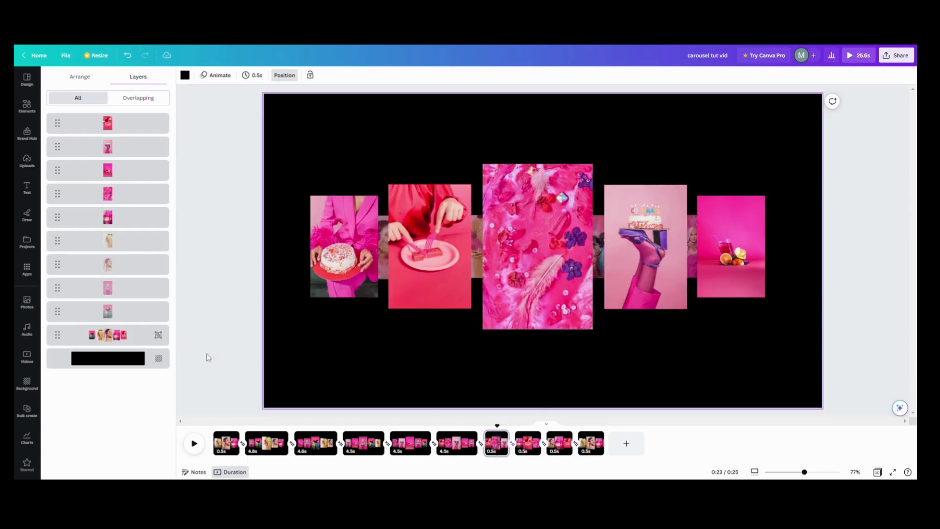
left_click(138, 336)
left_click(552, 146)
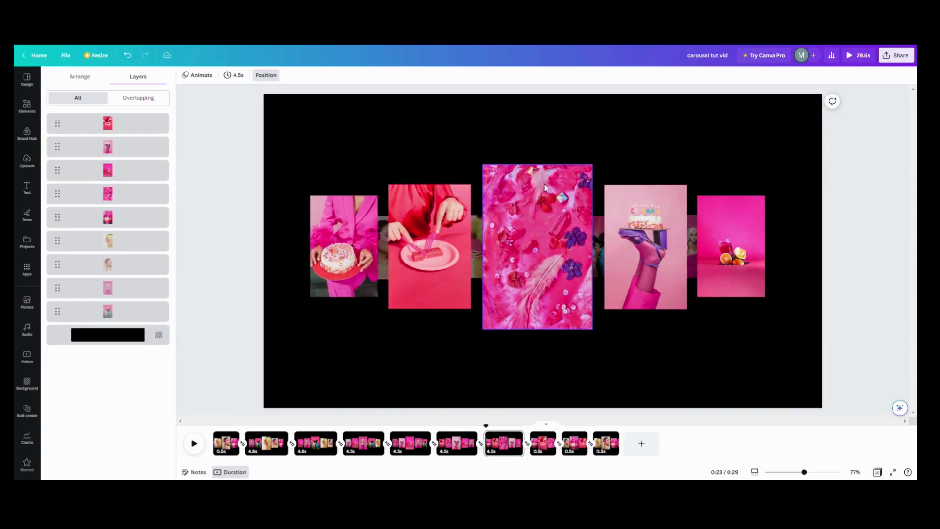
key("ctrl+z")
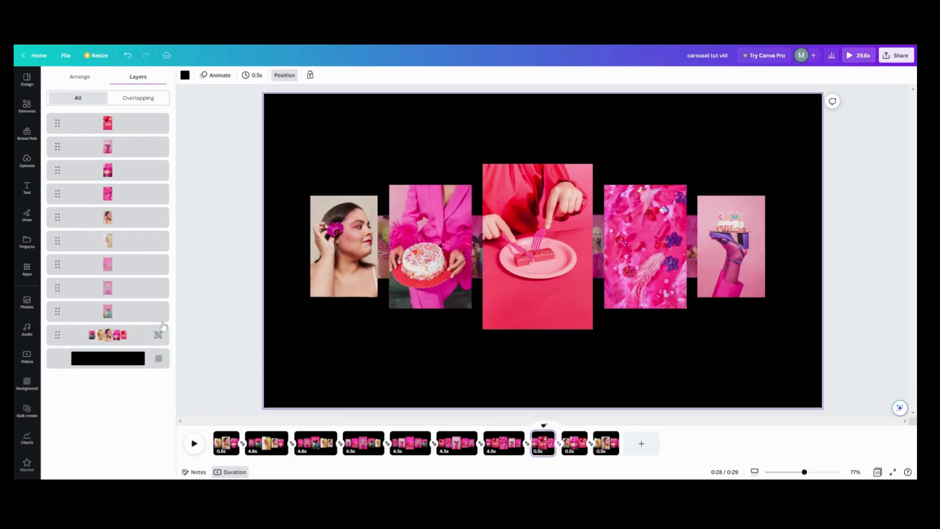
left_click(157, 335)
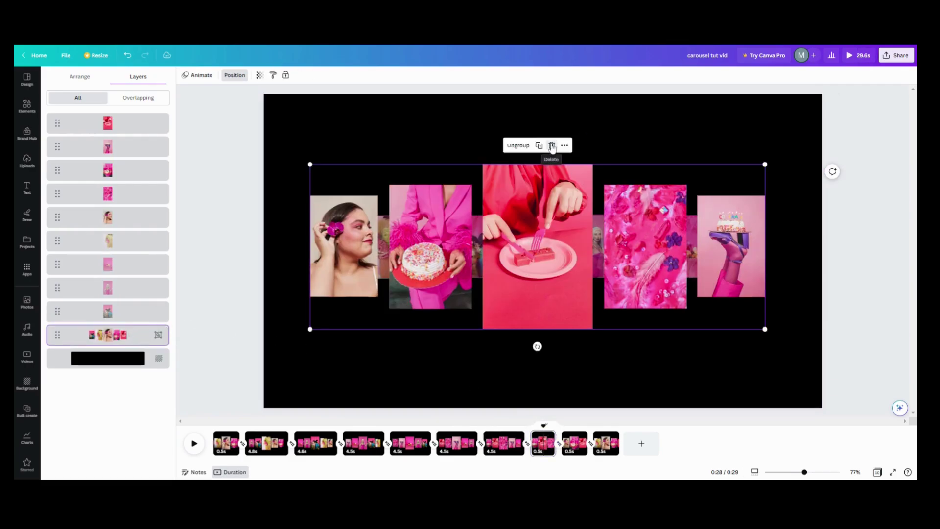
left_click(552, 146)
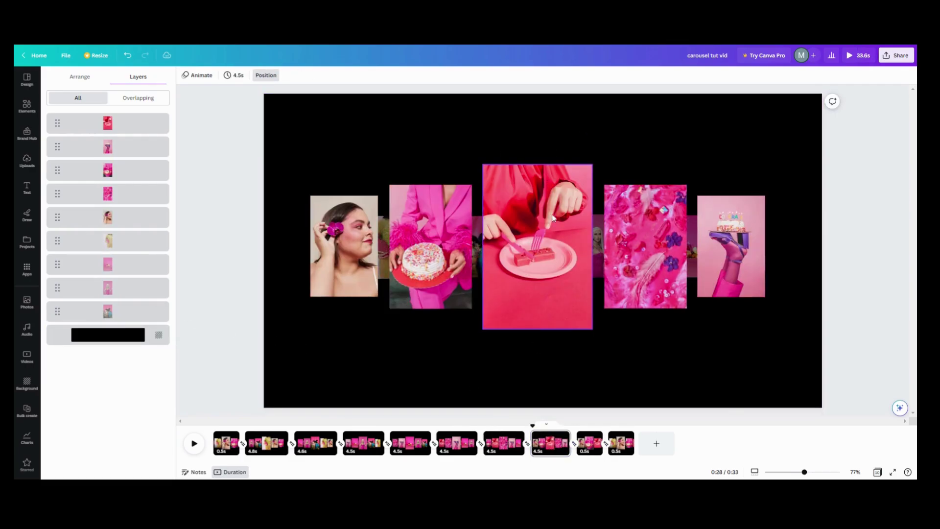
Delete the leftover original carousel group from the ninth page.
left_click(592, 451)
left_click(146, 336)
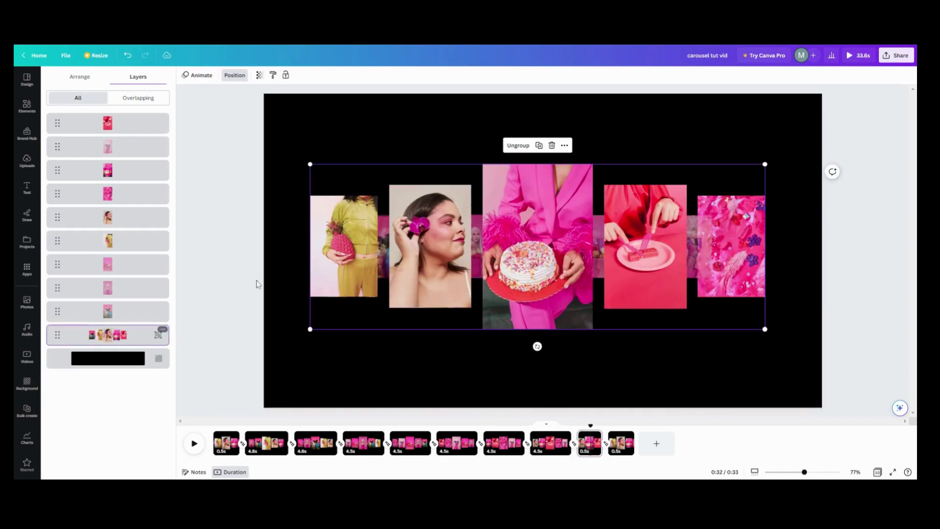
left_click(552, 146)
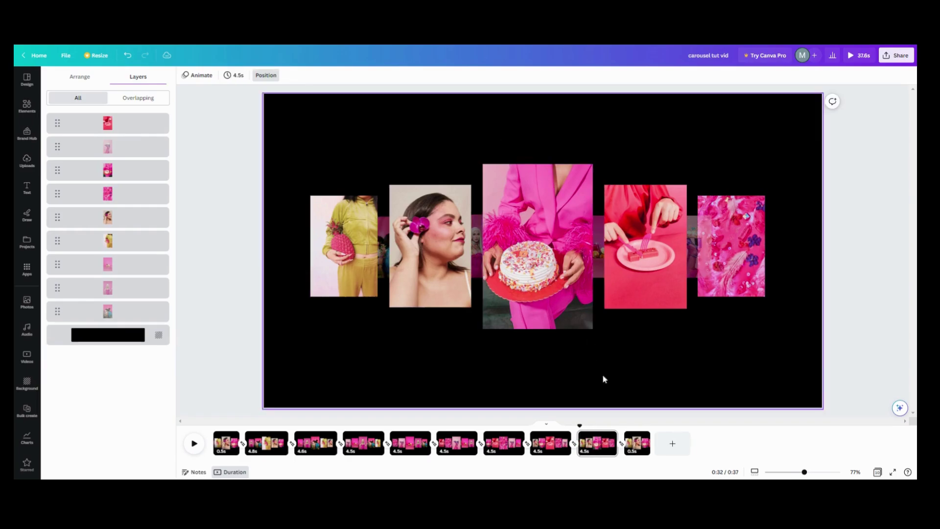
Apply a 0.5-second timing to all 10 pages from the first page and play the carousel video.
left_click(640, 444)
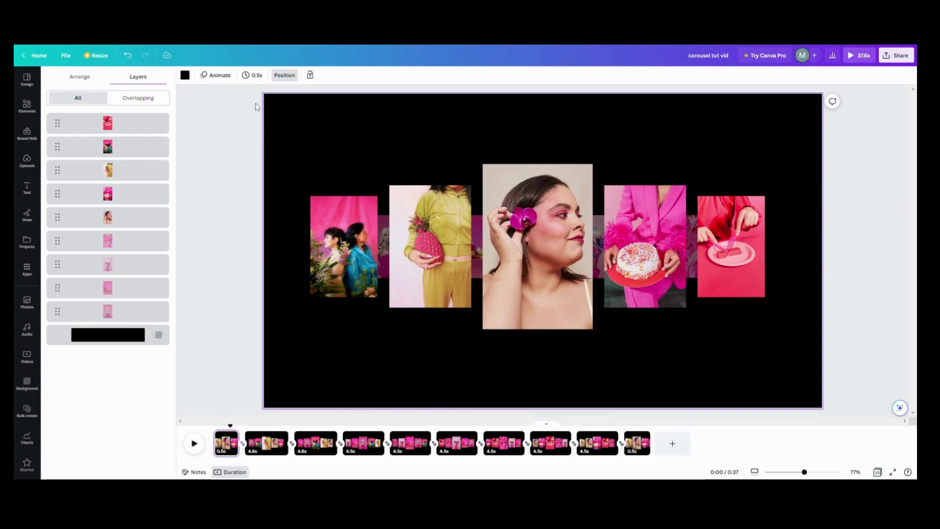
left_click(263, 77)
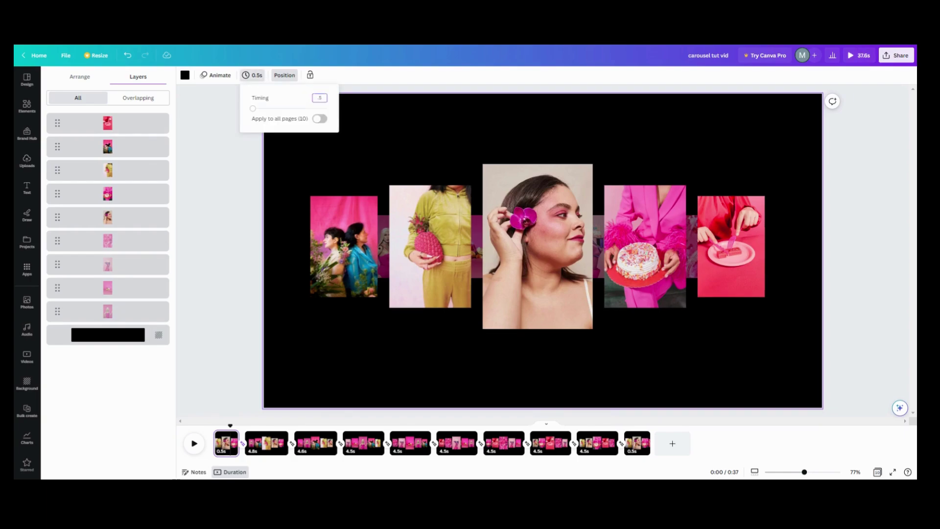
left_click(319, 119)
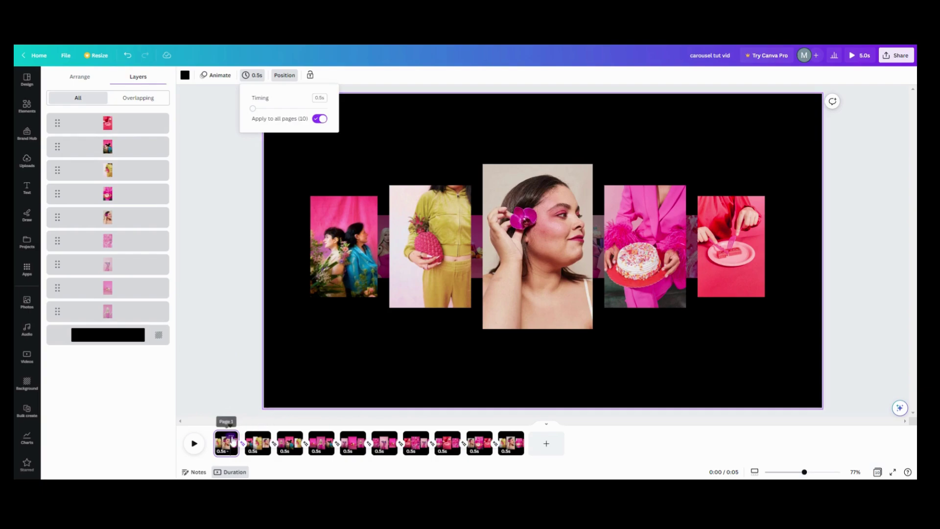
left_click(194, 444)
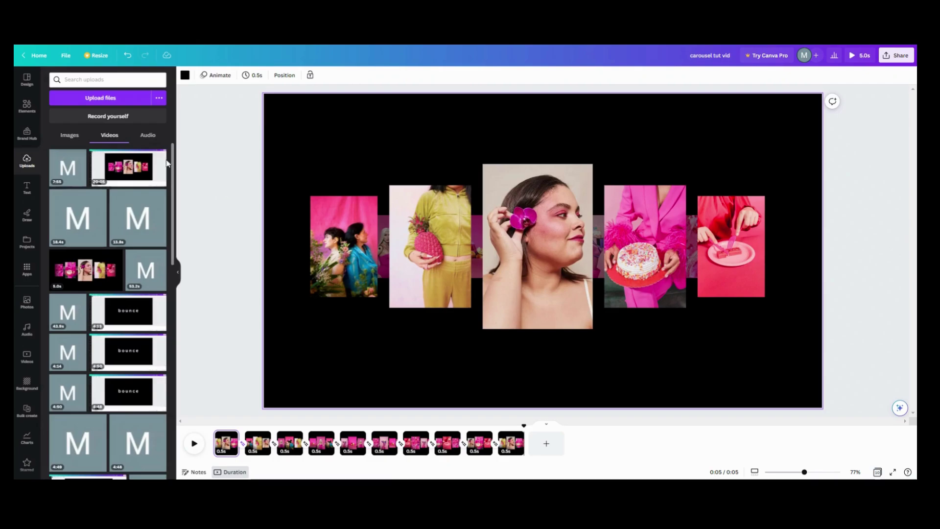
Add a plain square shape from the basic shapes to the first page.
left_click(28, 106)
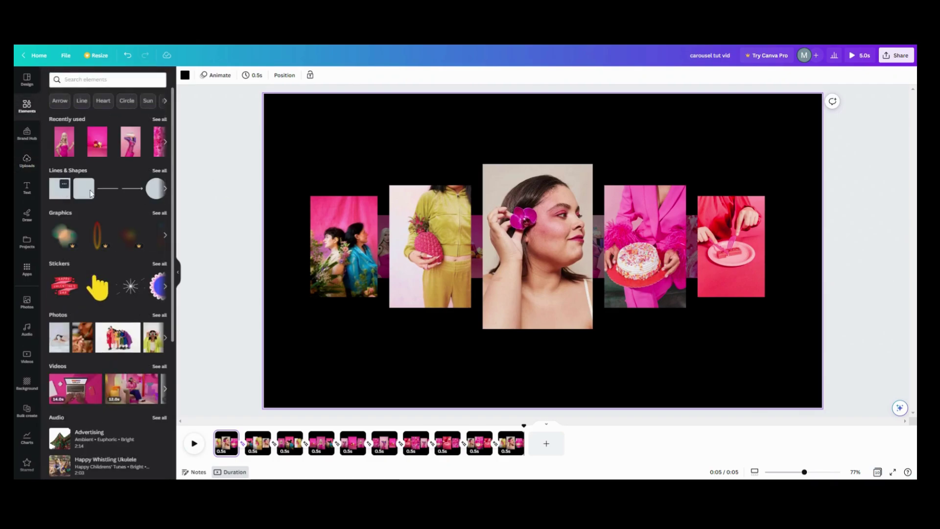
left_click(64, 184)
left_click(58, 199)
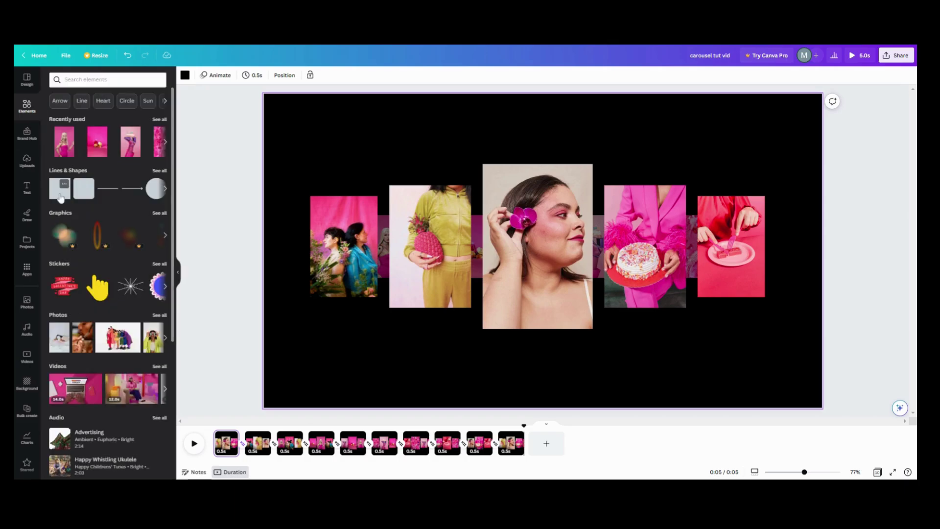
left_click(61, 198)
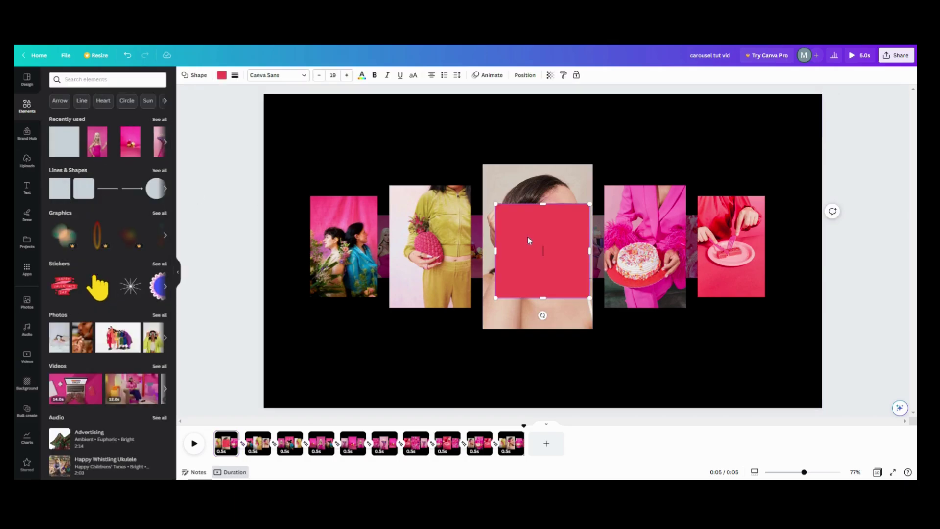
Add the "cold, smooth & tasty." font combination to the first page.
left_click(27, 187)
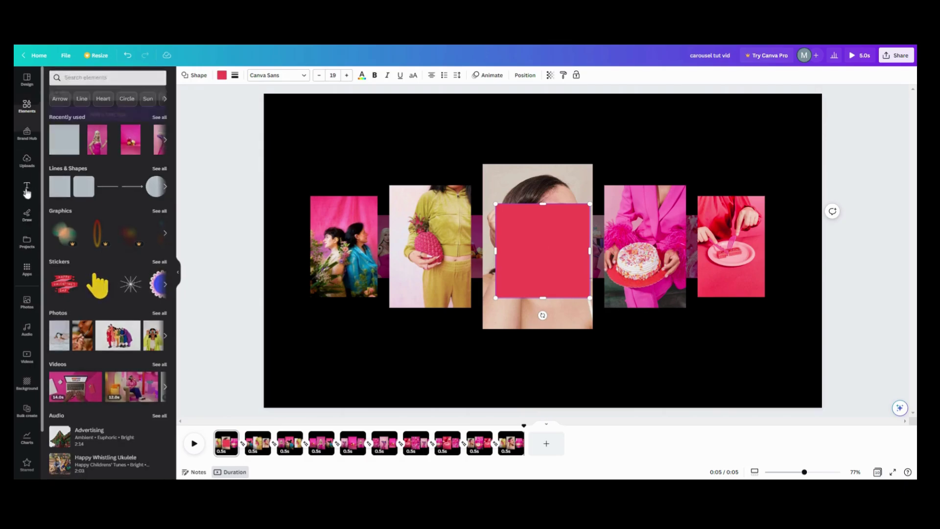
left_click(135, 407)
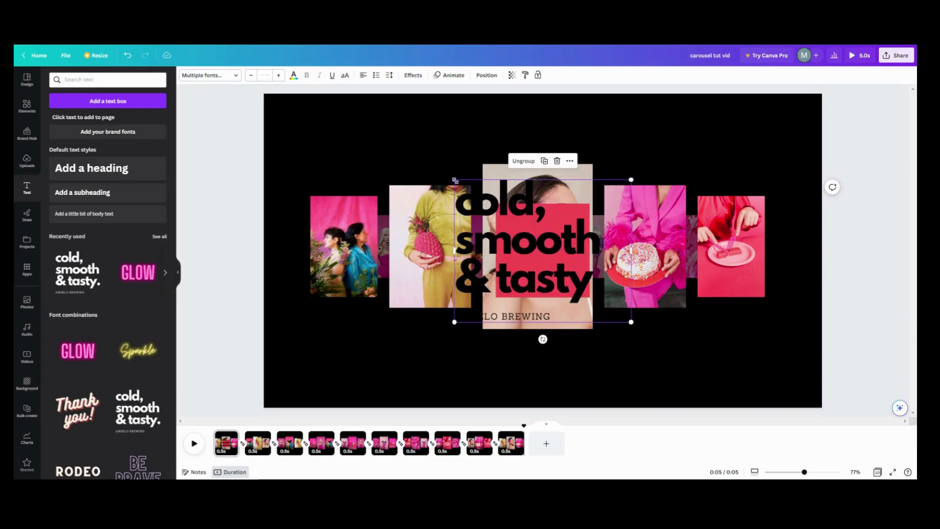
Shrink the "cold, smooth & tasty." text group from two opposite corners so it fits within the square on the first page.
left_click_drag(454, 179, 507, 222)
left_click_drag(631, 322, 580, 287)
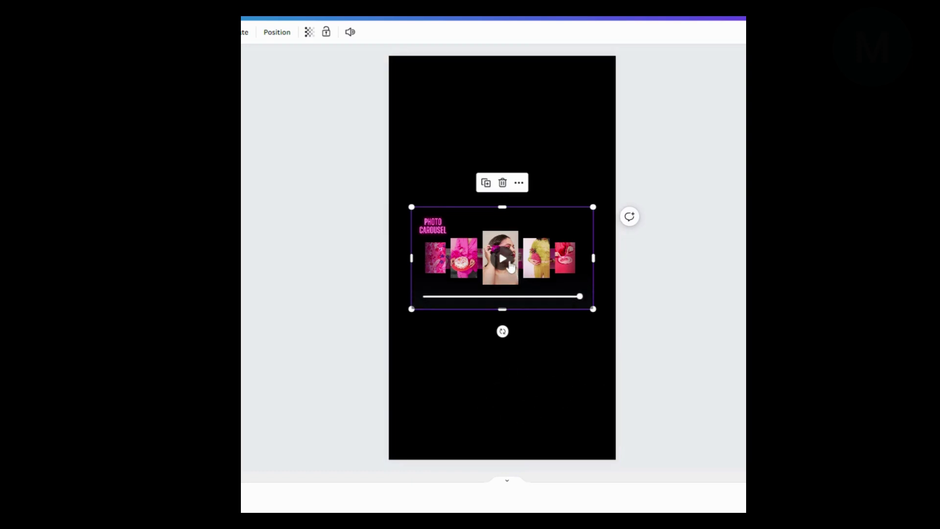
Enlarge the carousel video to about twice the vertical page's width and position it horizontally centred, slightly above the page's middle.
left_click_drag(411, 207, 287, 137)
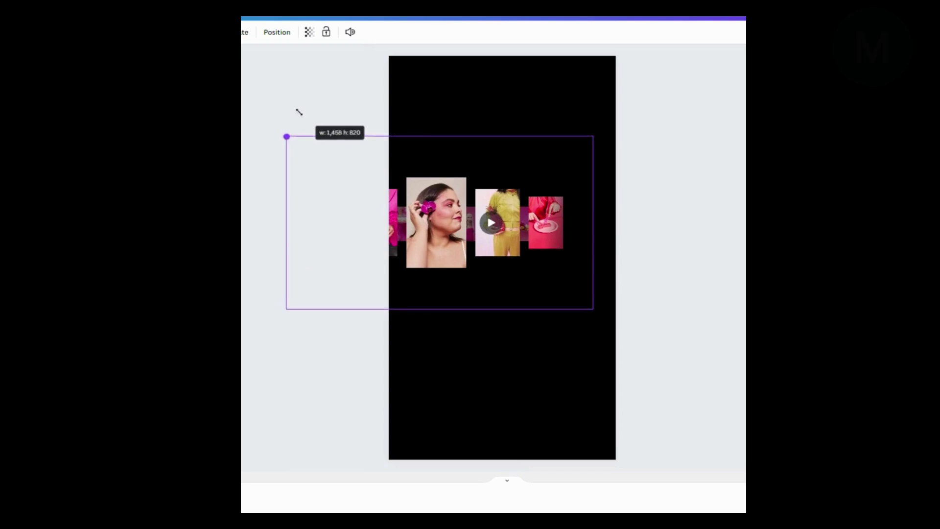
left_click_drag(594, 137, 730, 60)
left_click_drag(521, 274, 516, 292)
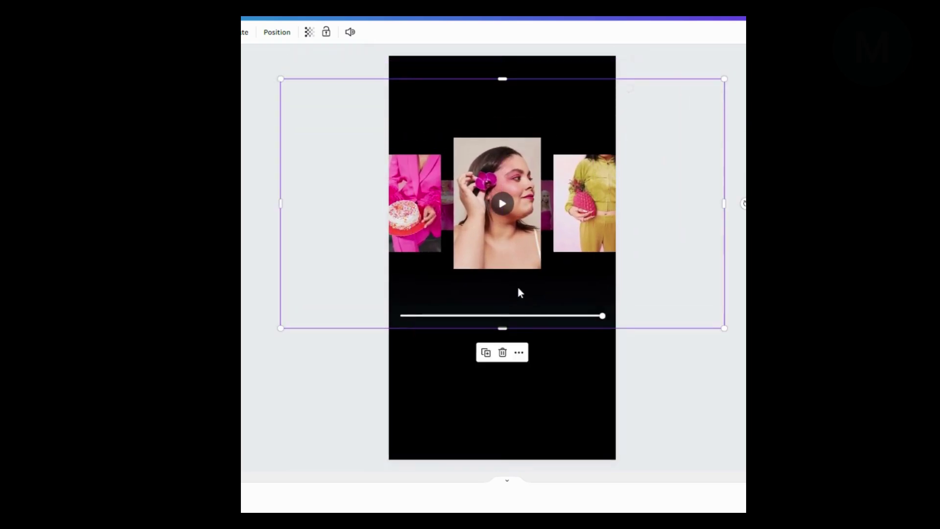
left_click(504, 203)
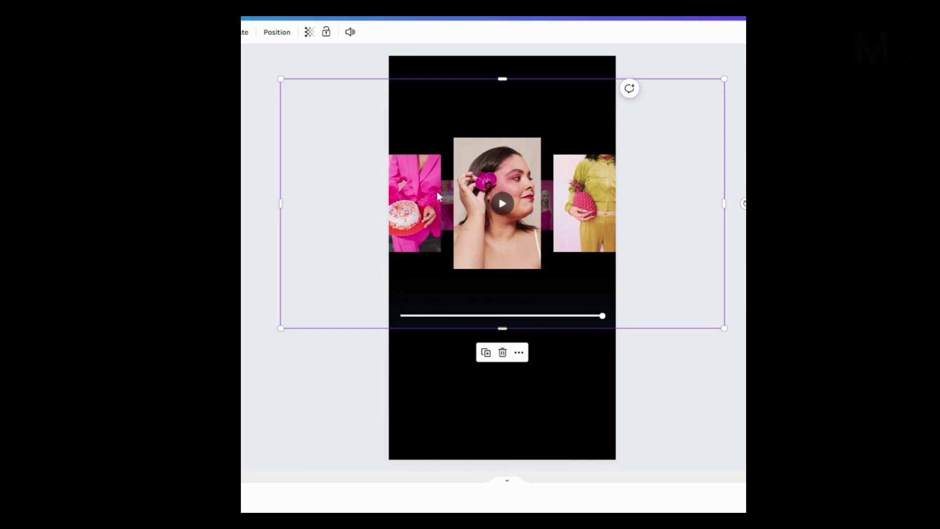
left_click_drag(438, 192, 434, 215)
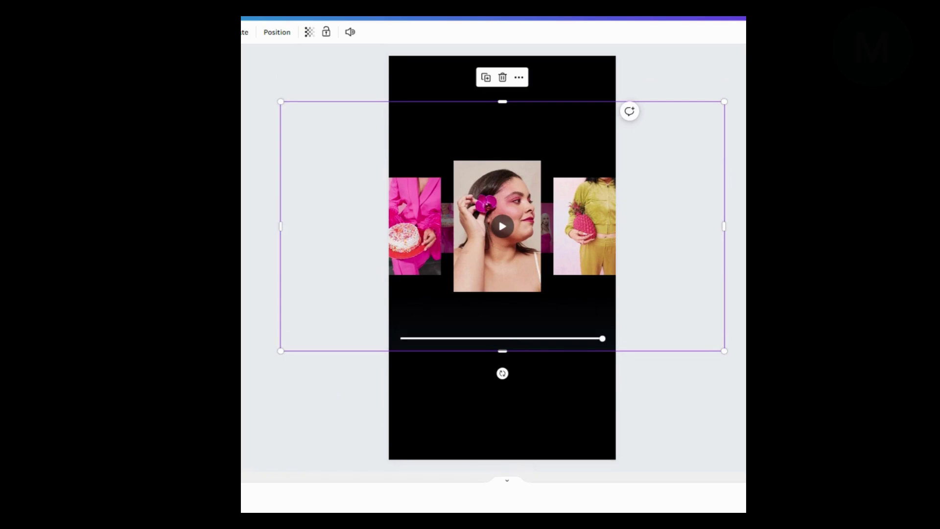
key("Escape")
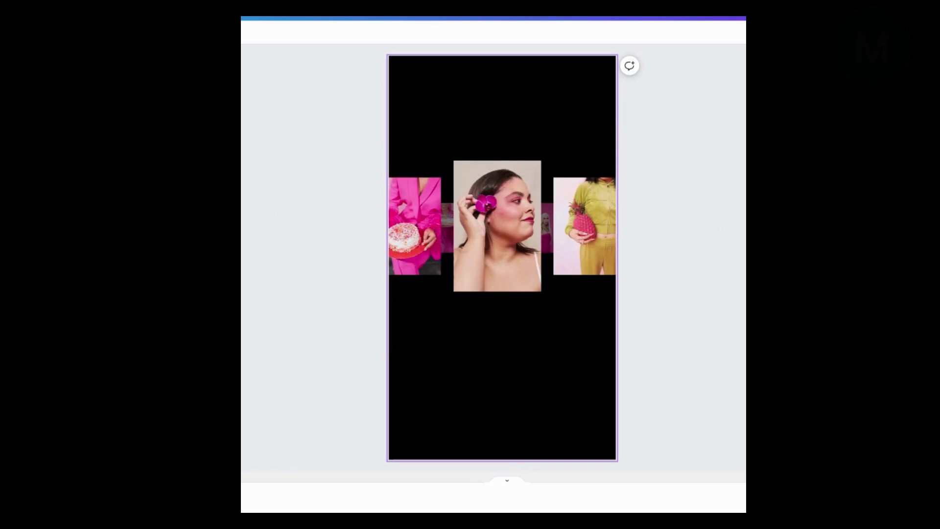